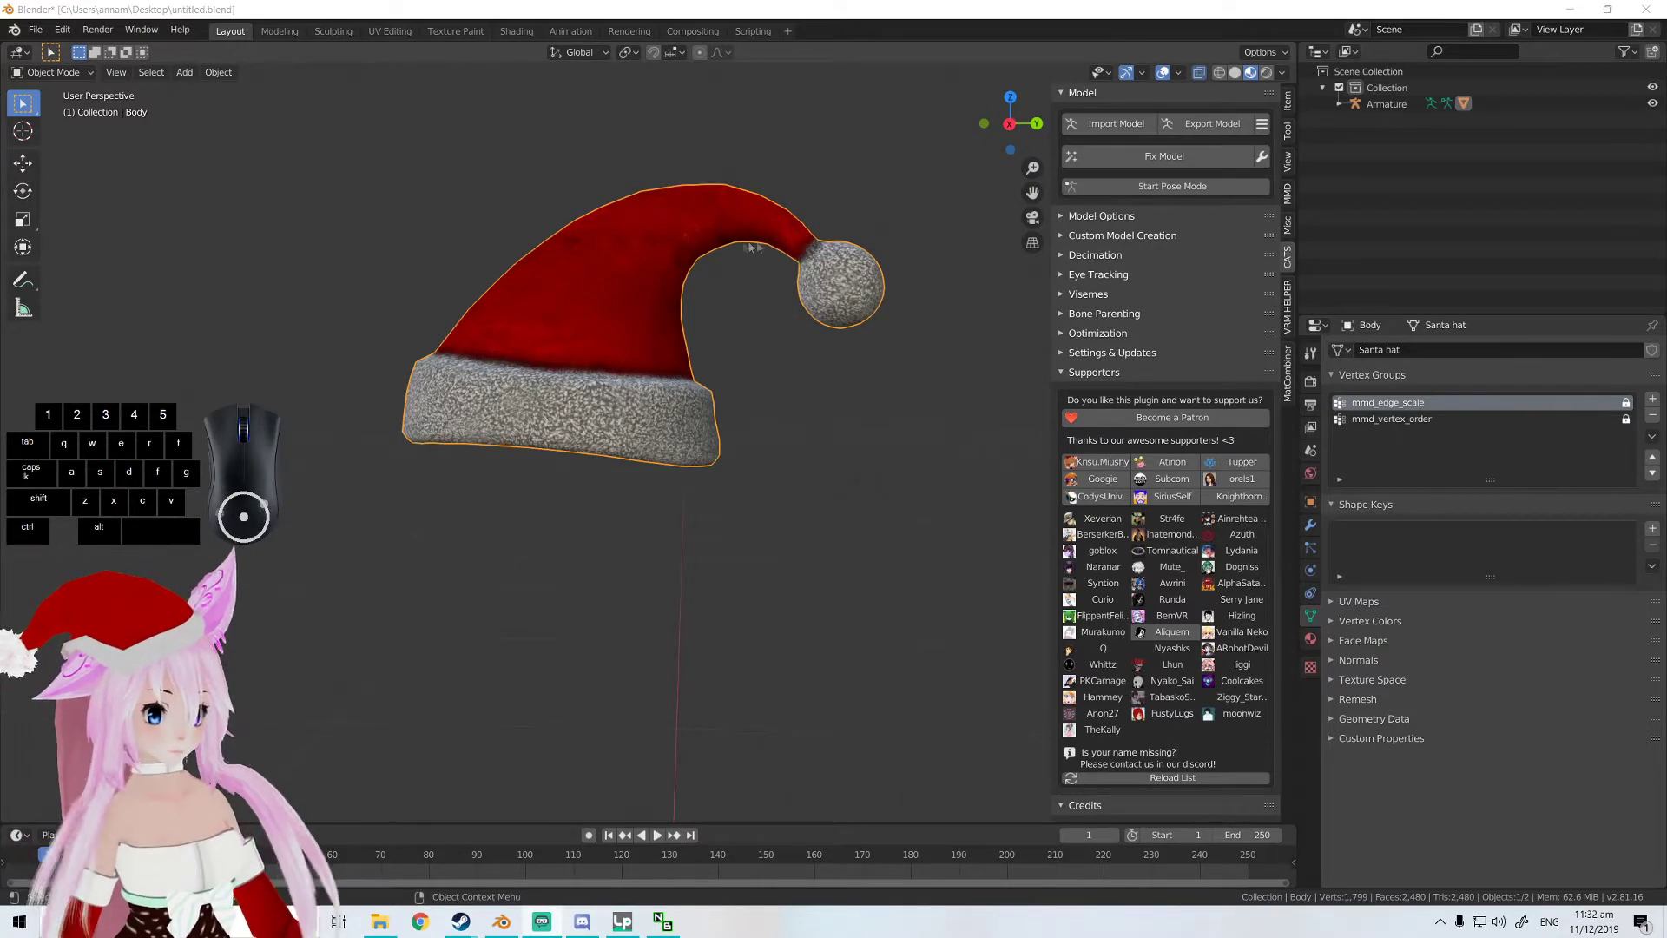
- Add a single-bone armature to the scene in Object Mode
mouse_move(677, 302)
middle_mouse_down()
mouse_move(566, 314)
mouse_move(670, 304)
mouse_move(698, 319)
middle_mouse_up()
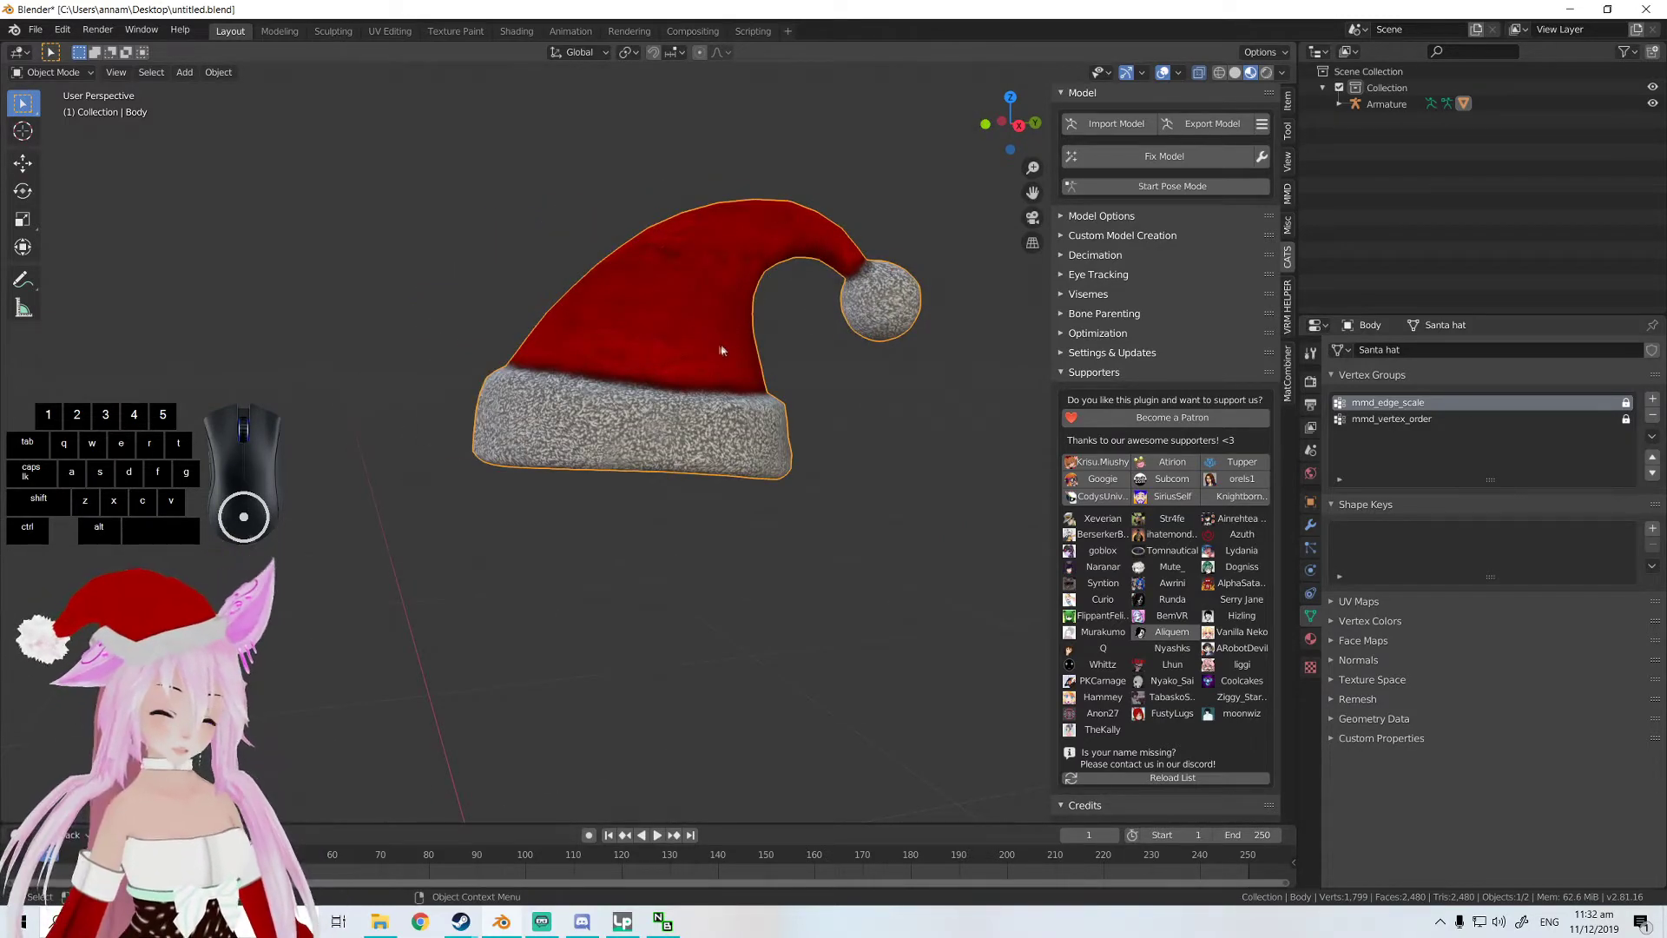
middle_click_drag(720, 350, 710, 343)
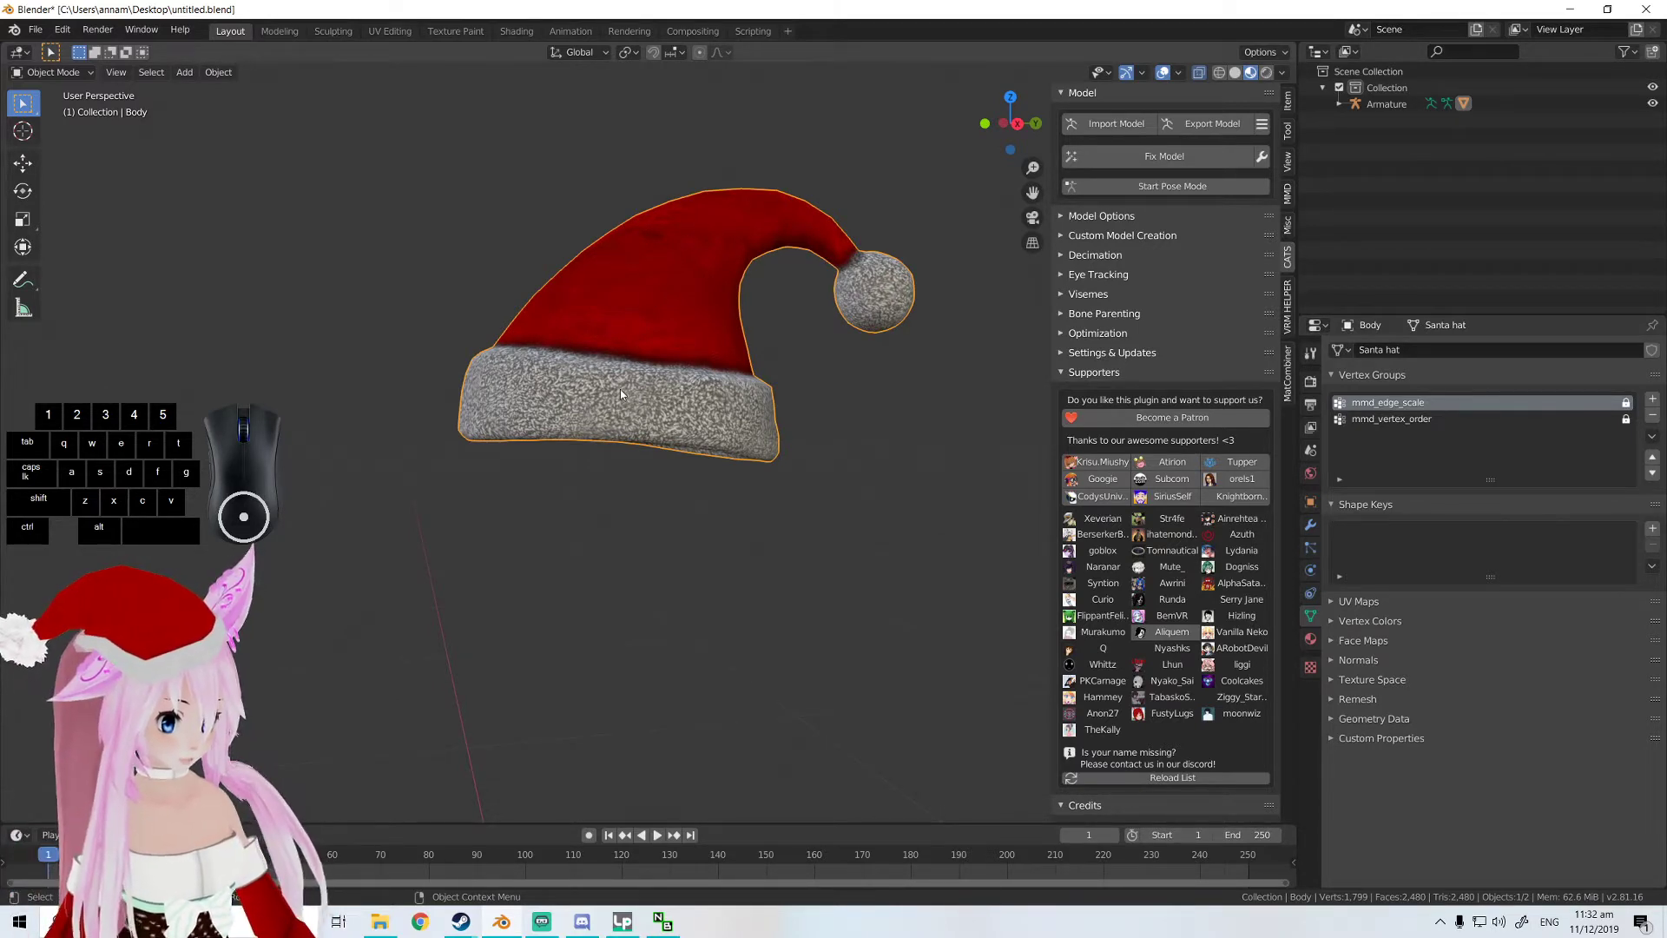
middle_click_drag(604, 354, 649, 375)
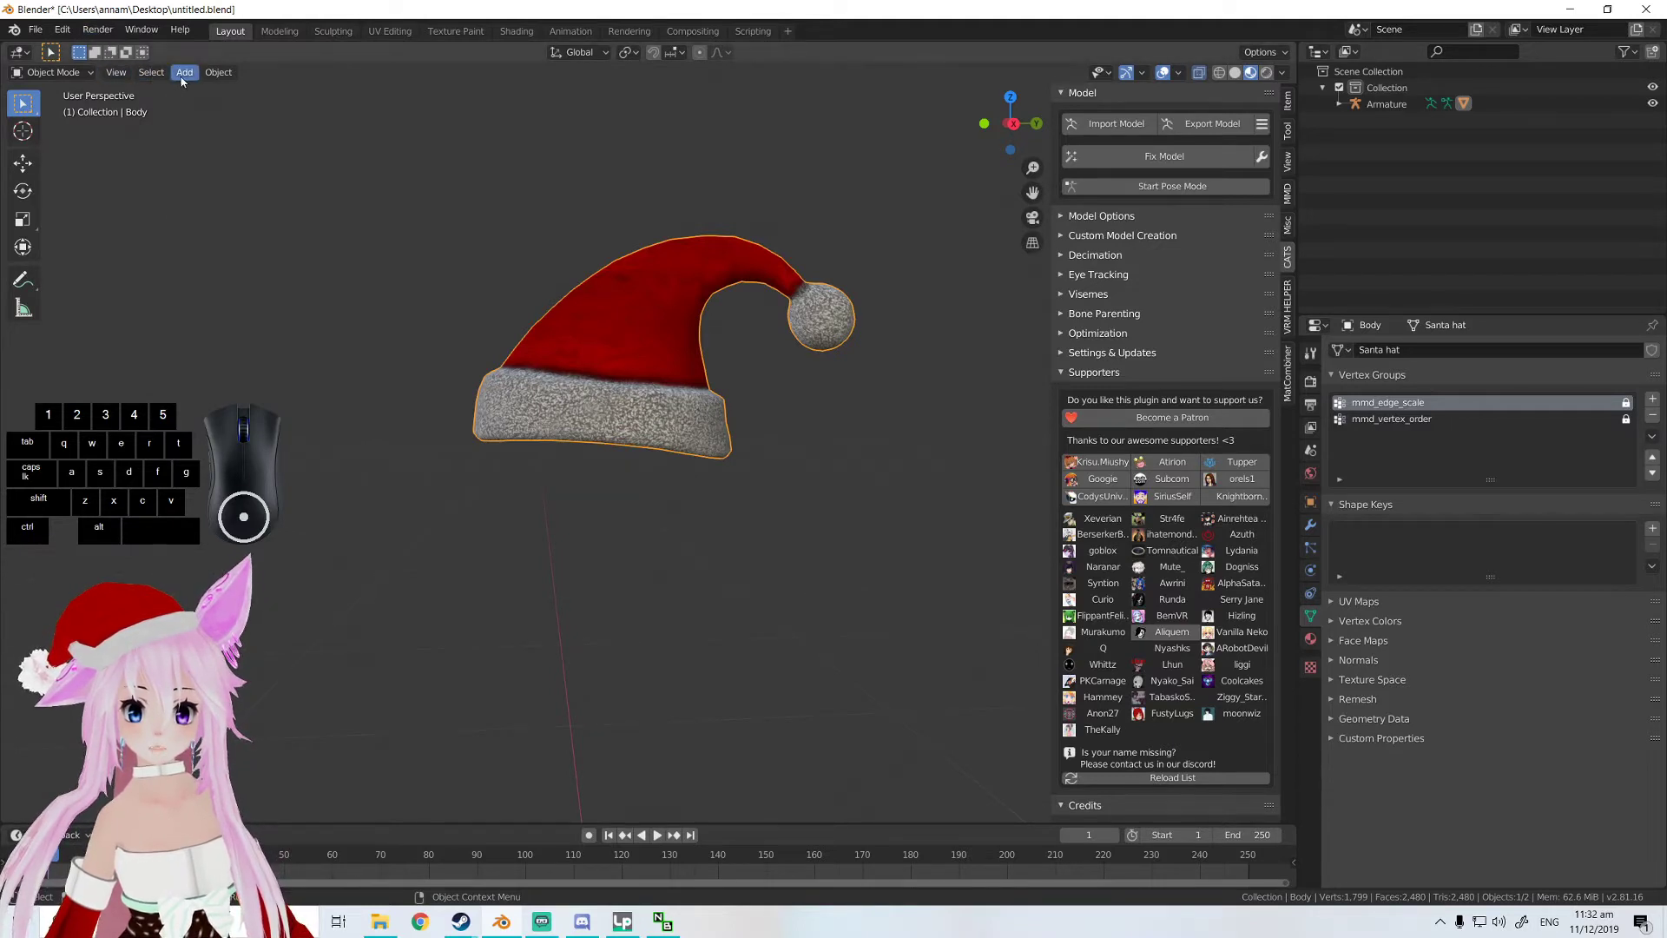
left_click(184, 72)
mouse_move(227, 195)
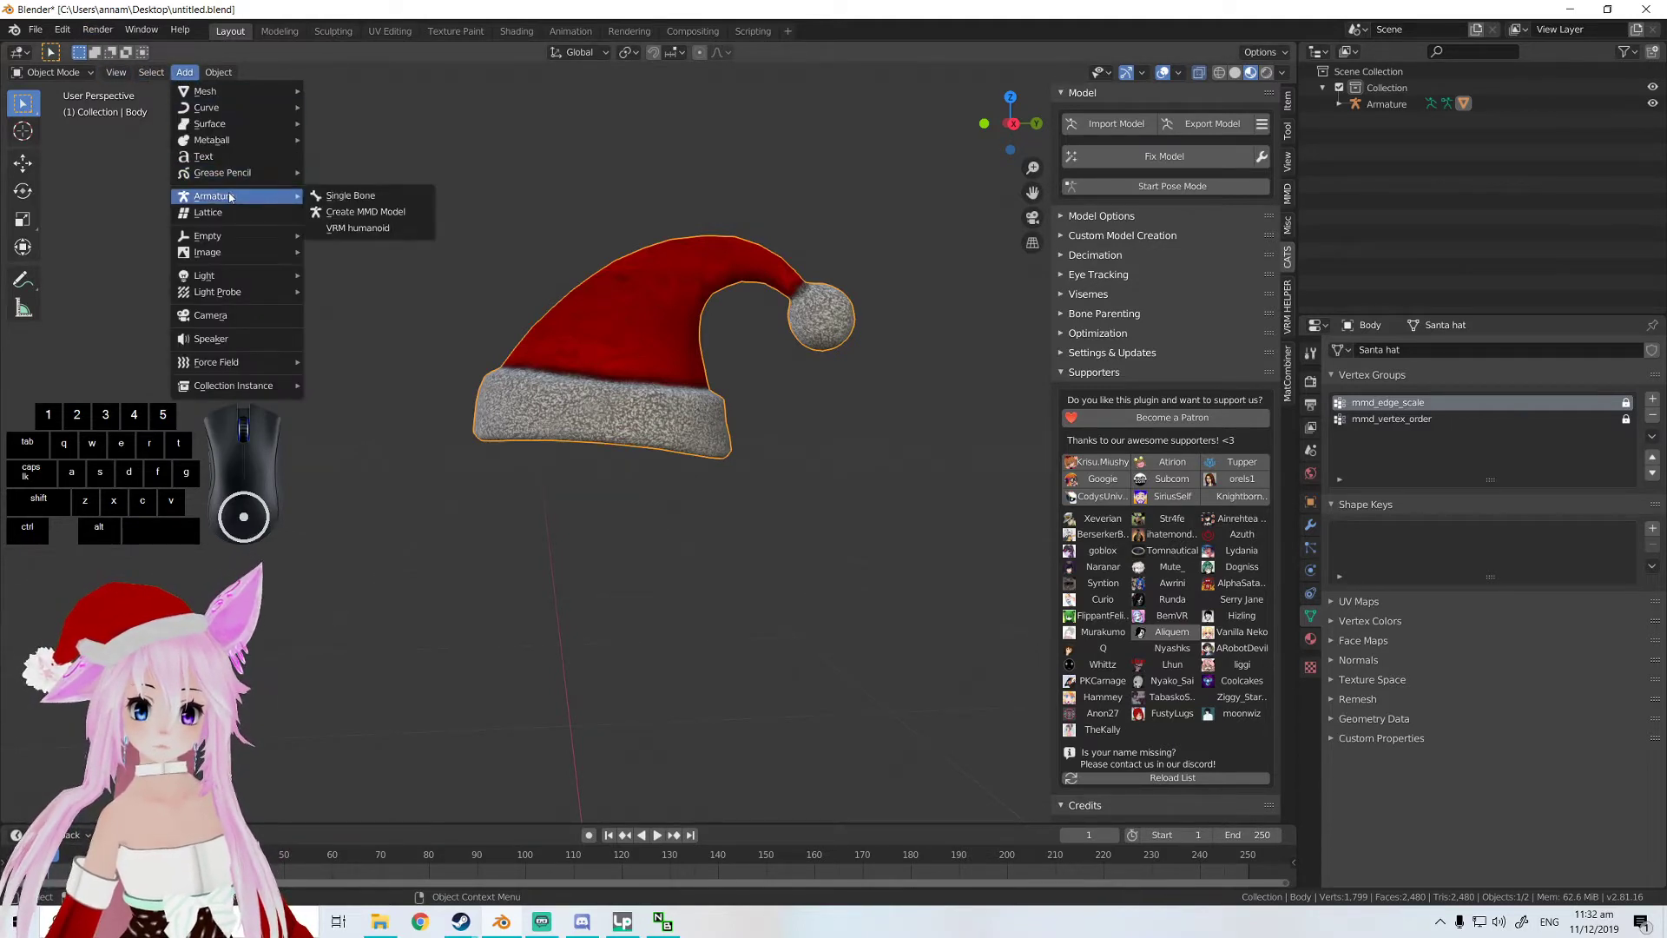
left_click(374, 196)
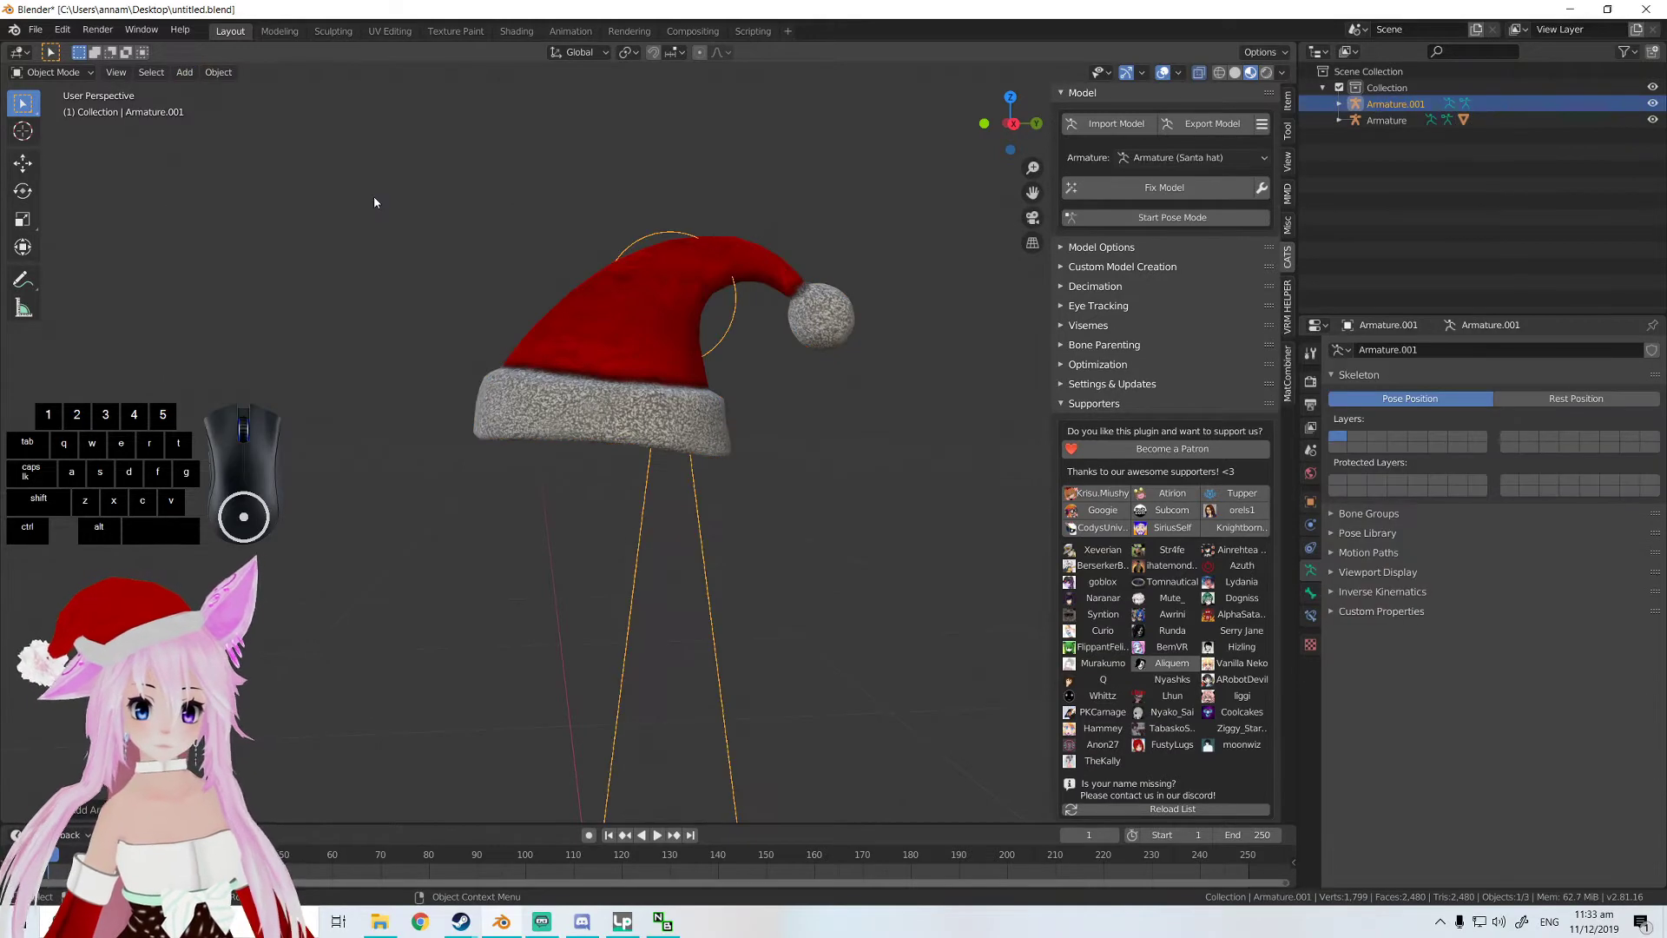
scroll(705, 271, "down", 8)
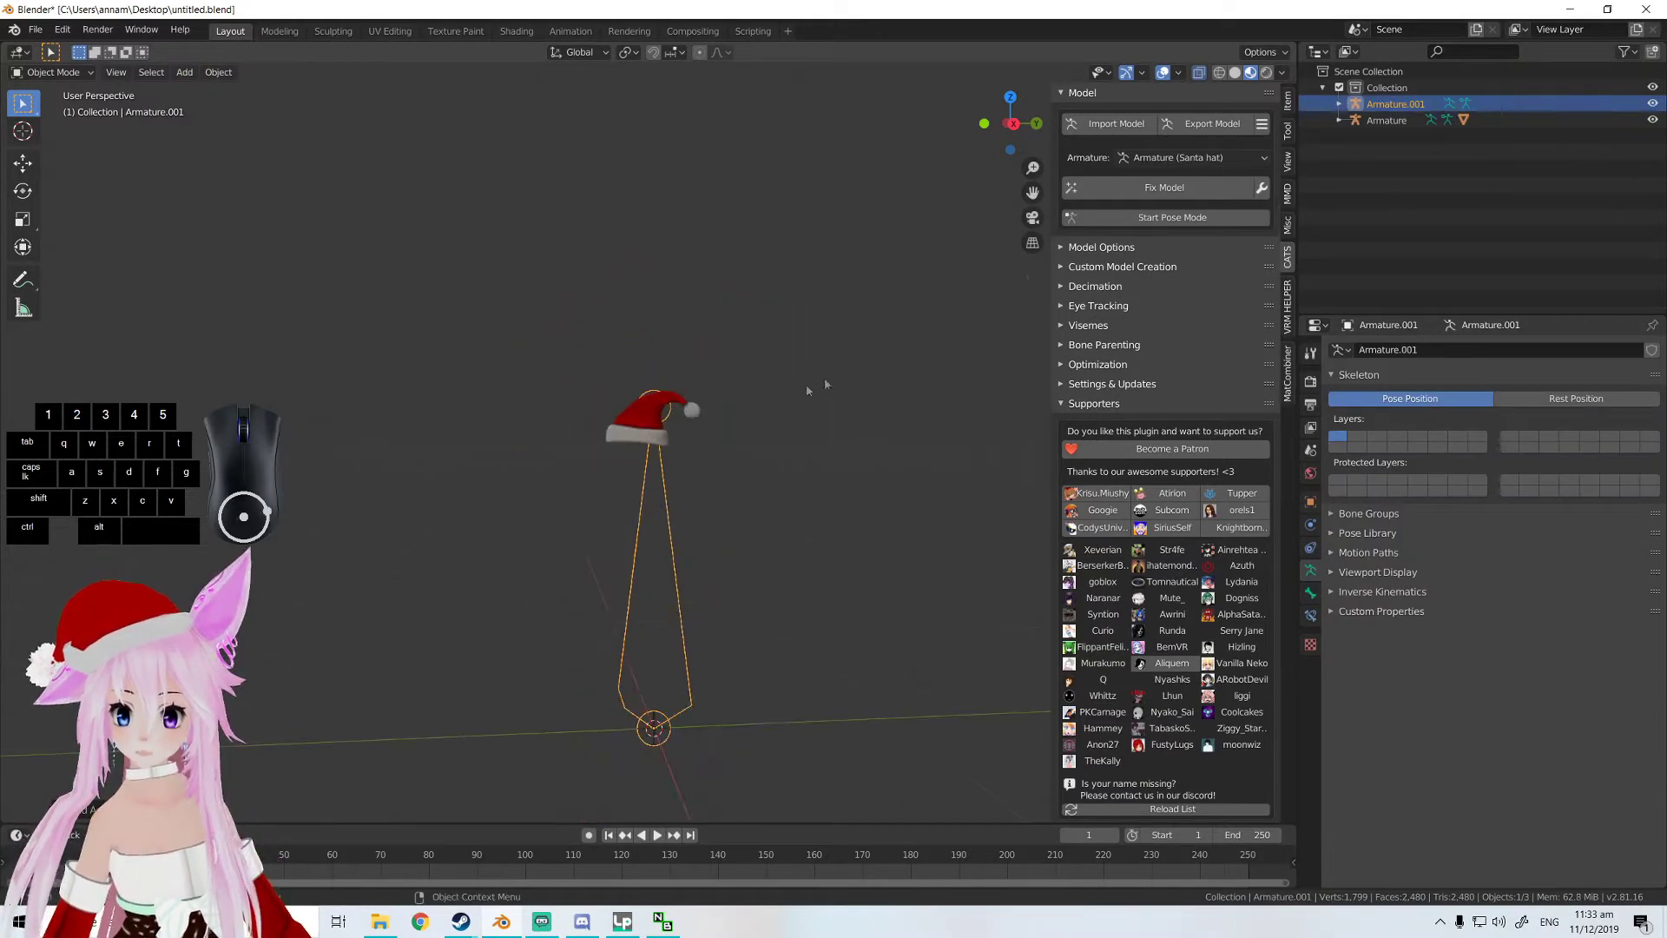
- Join the new single-bone armature into the hat's existing armature, keeping the hat's armature as the active object
left_click(1387, 120)
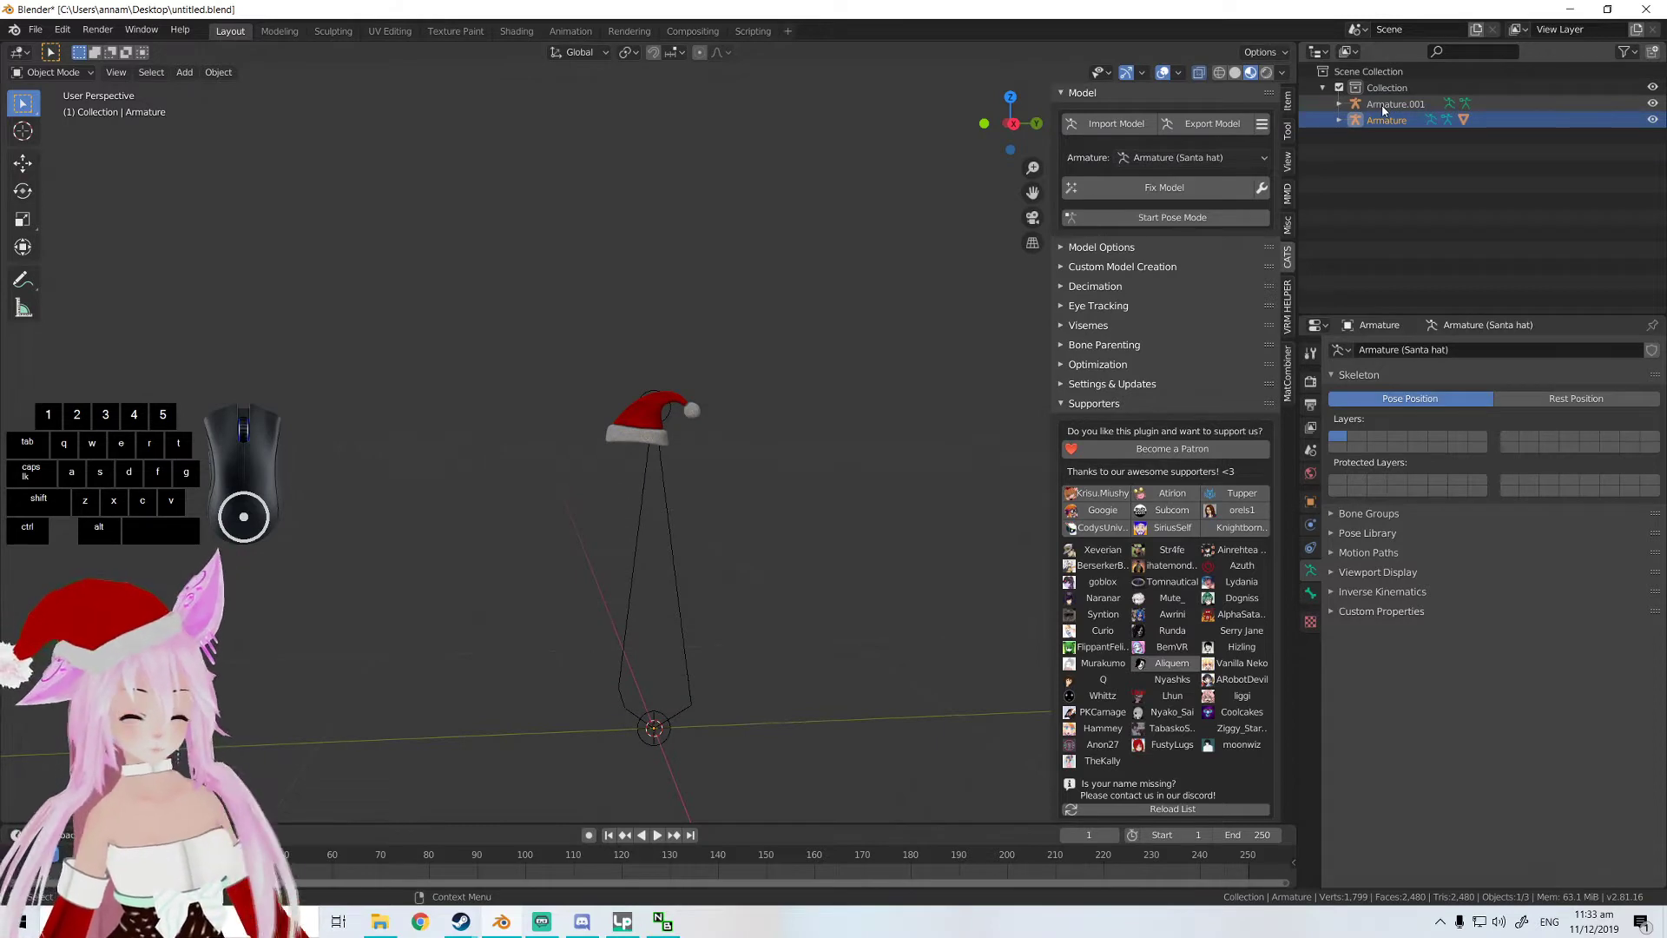
left_click(1384, 105)
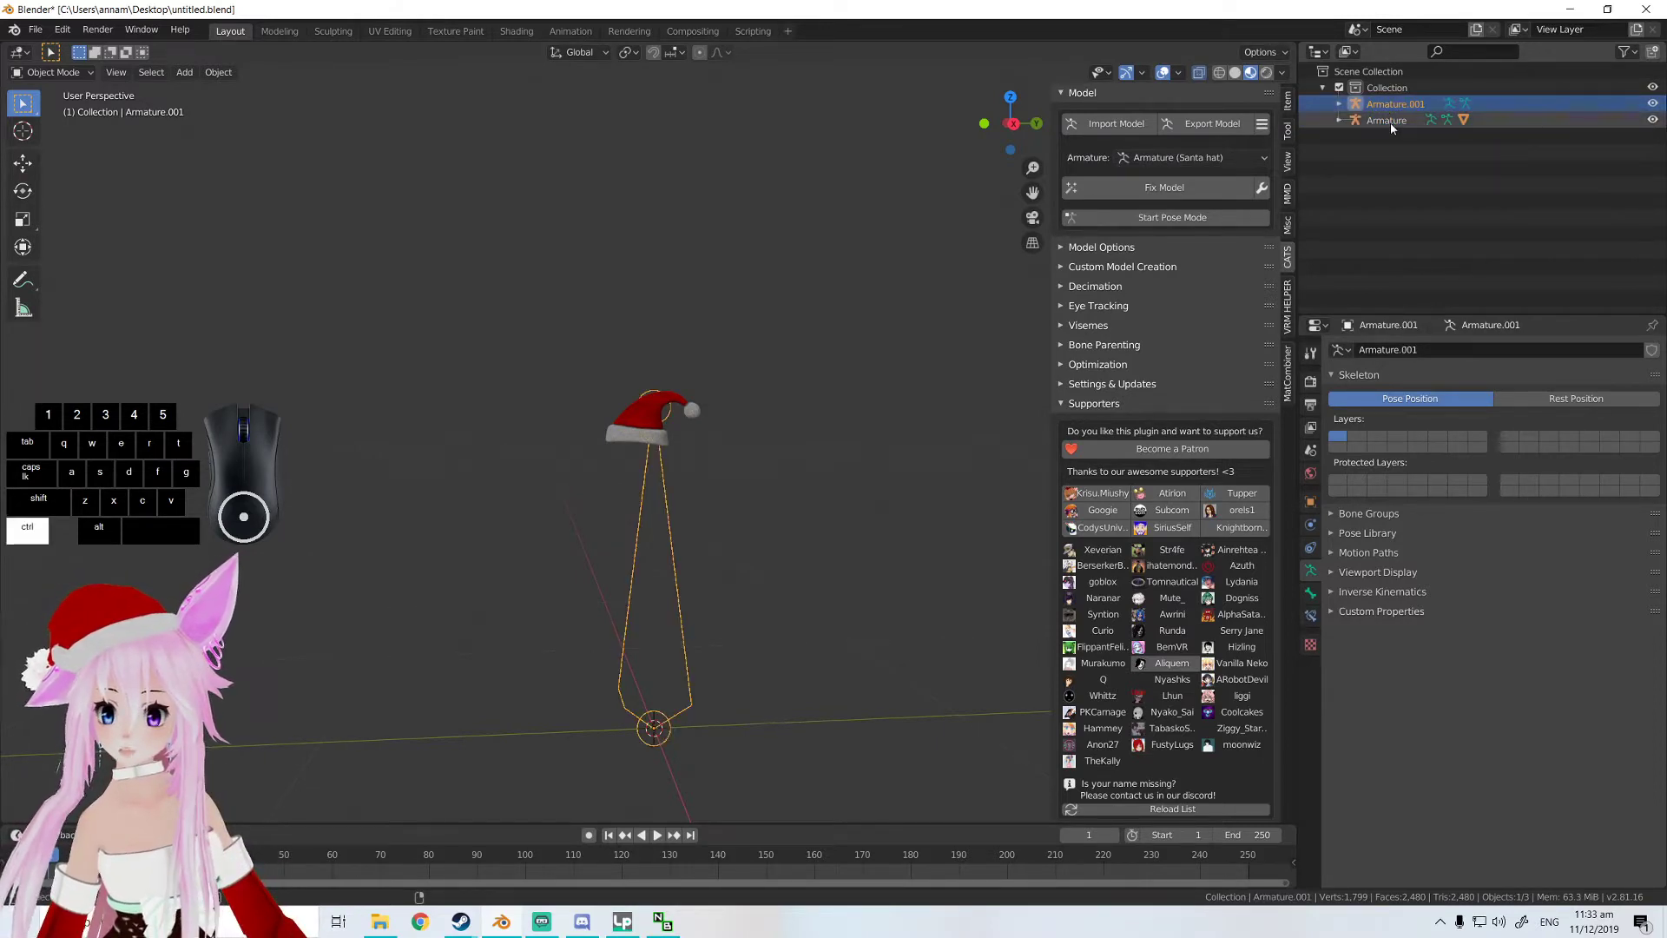
left_click(1386, 120, "ctrl")
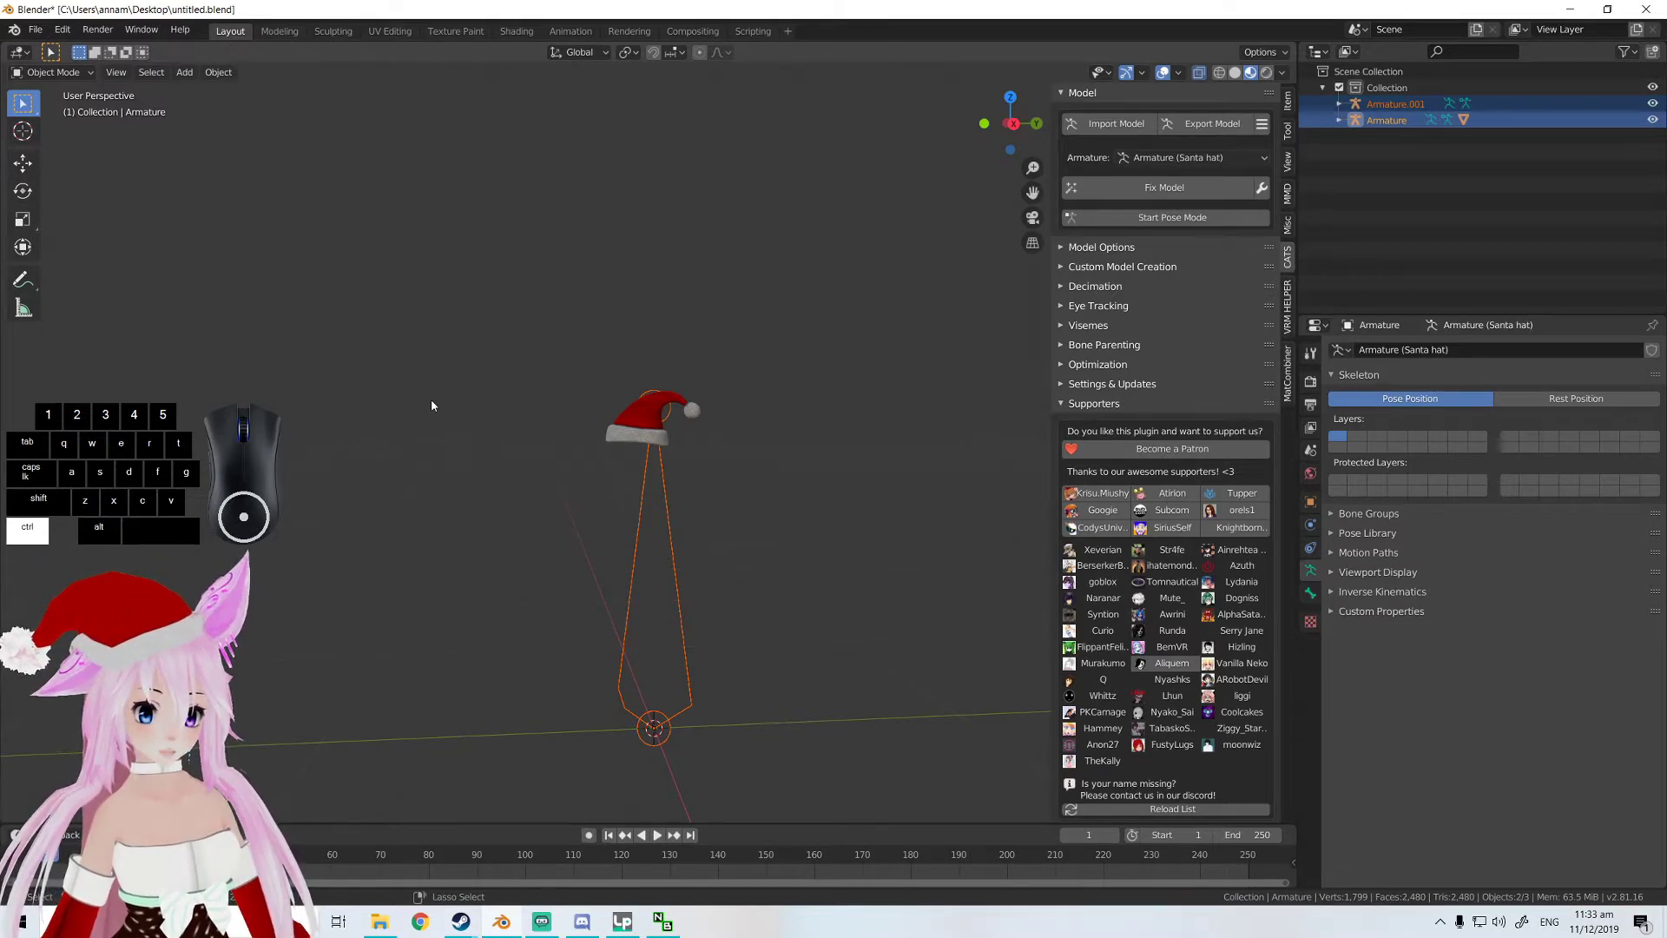
key("ctrl+j")
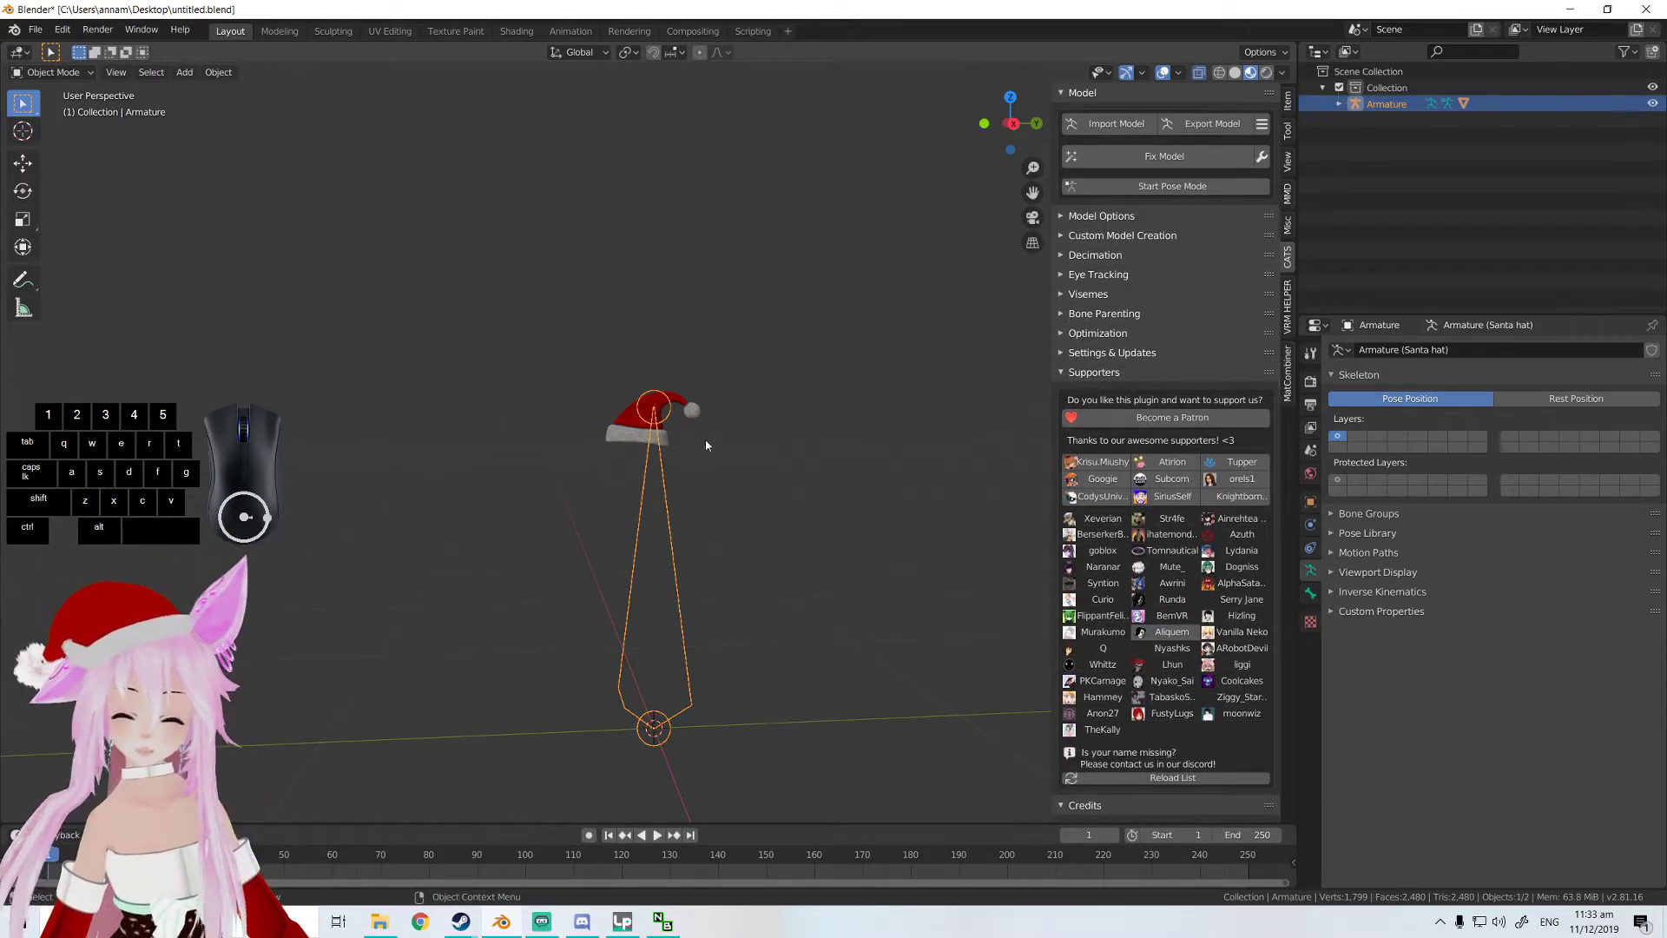
- Enter Edit Mode on the joined armature and select the bone's base joint in the right orthographic view
middle_click_drag(706, 445, 755, 454)
scroll(750, 580, "up", 2)
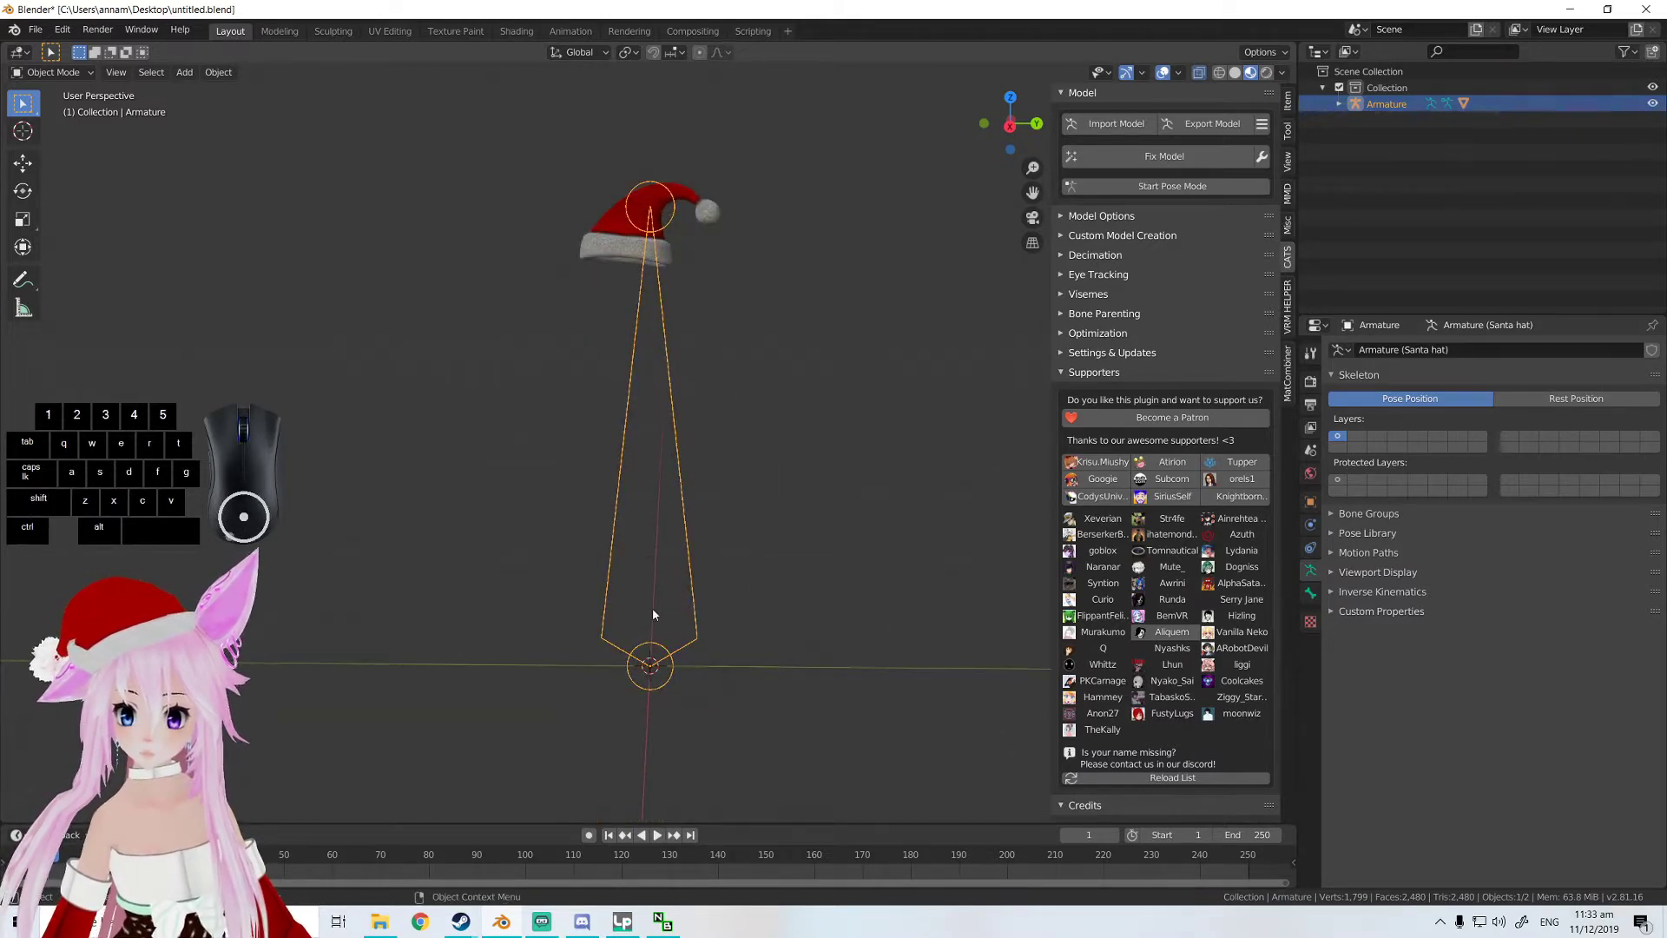
key("Tab")
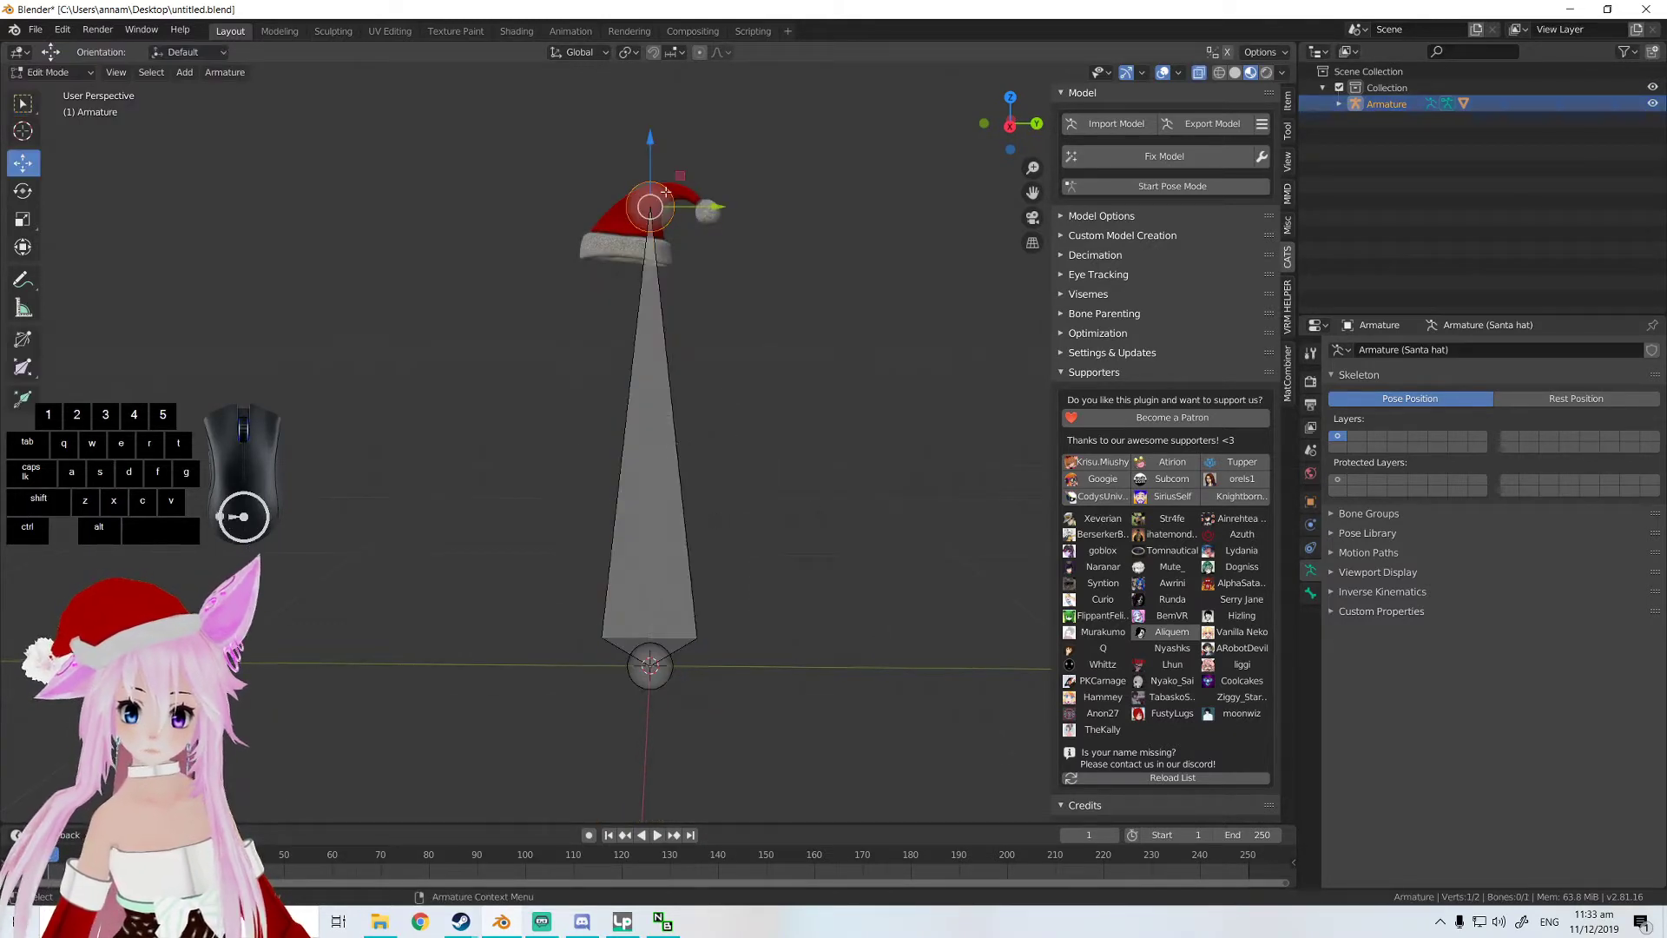
left_click(665, 671)
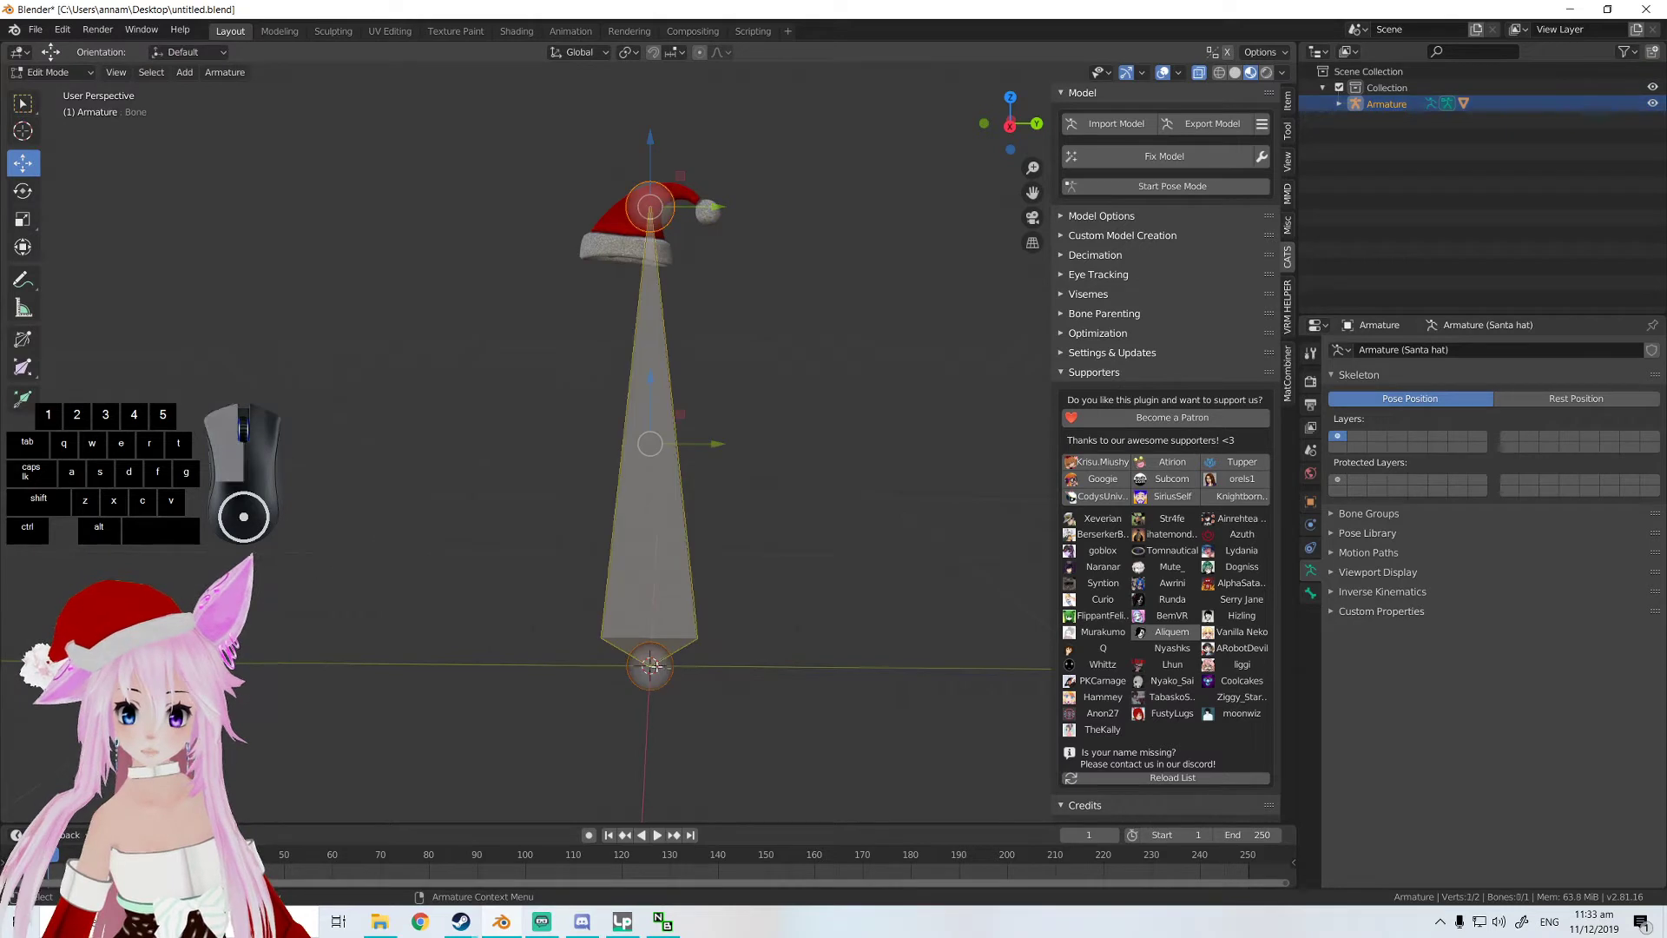
left_click(1011, 127)
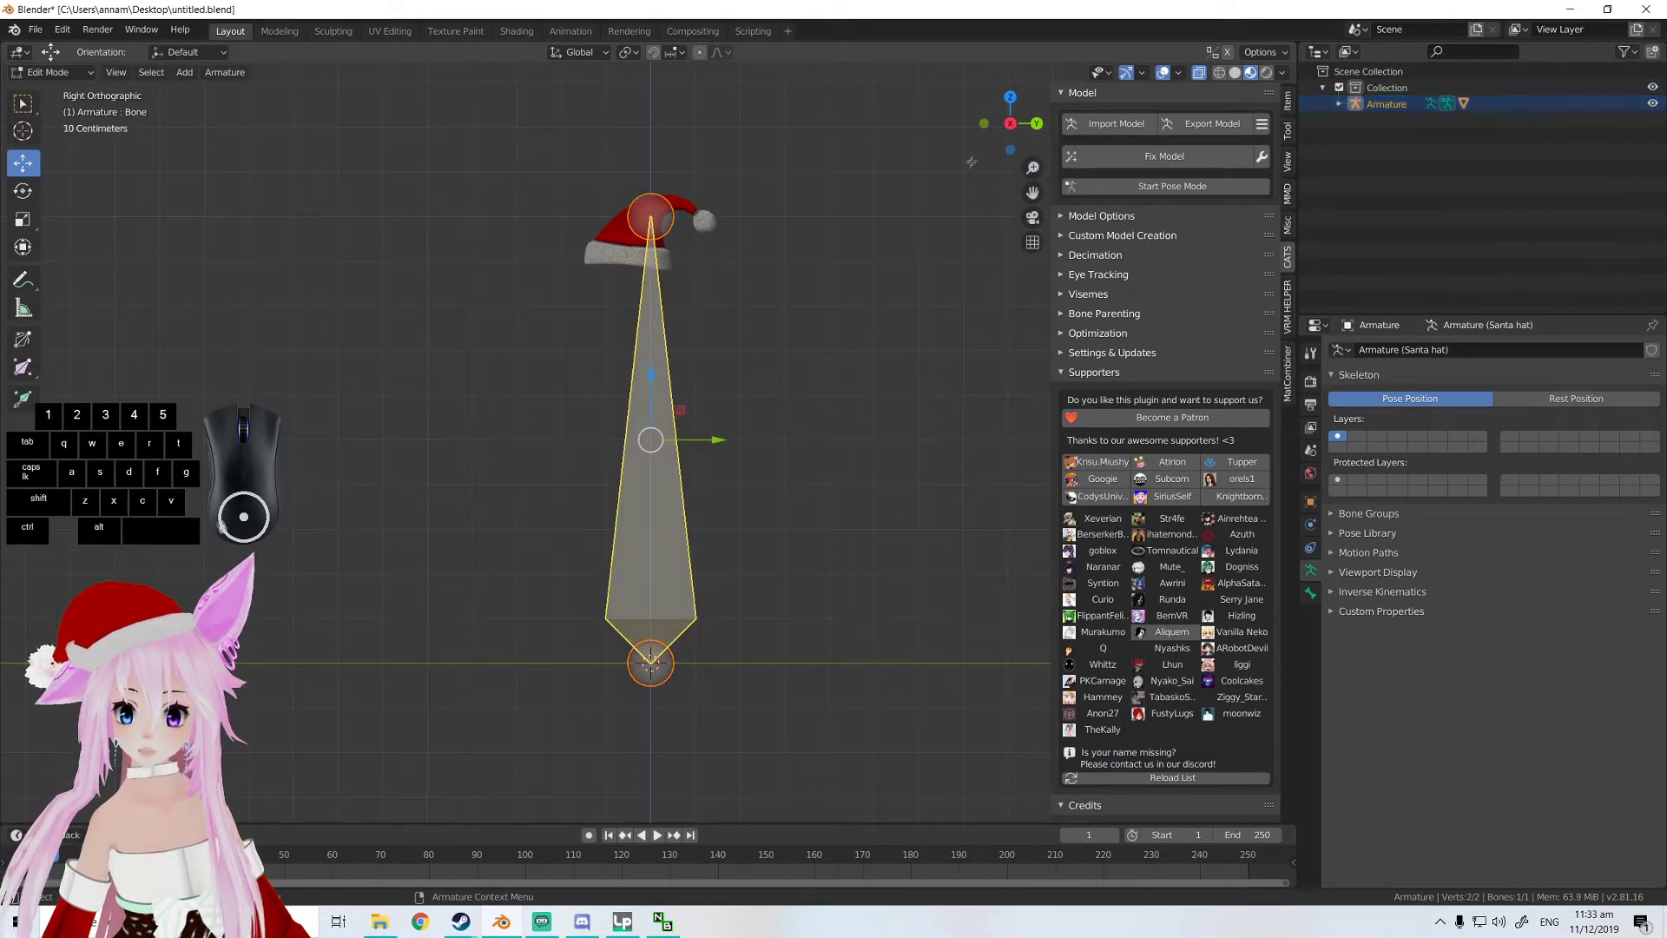
left_click(659, 604)
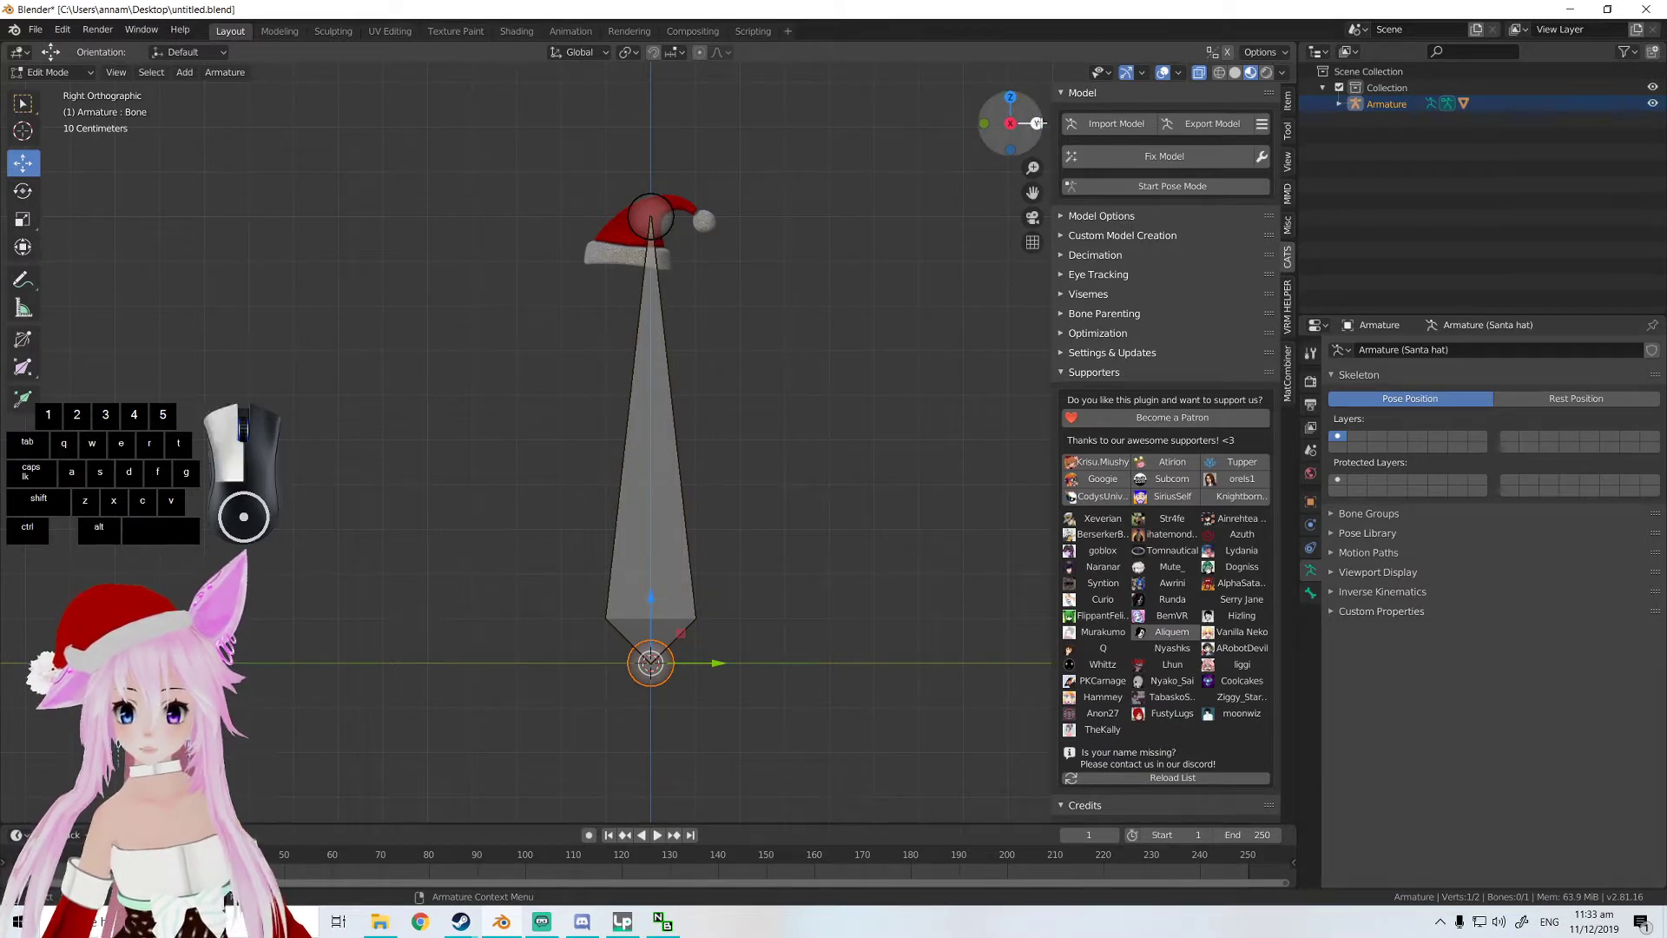
left_click(1036, 123)
left_click(984, 123)
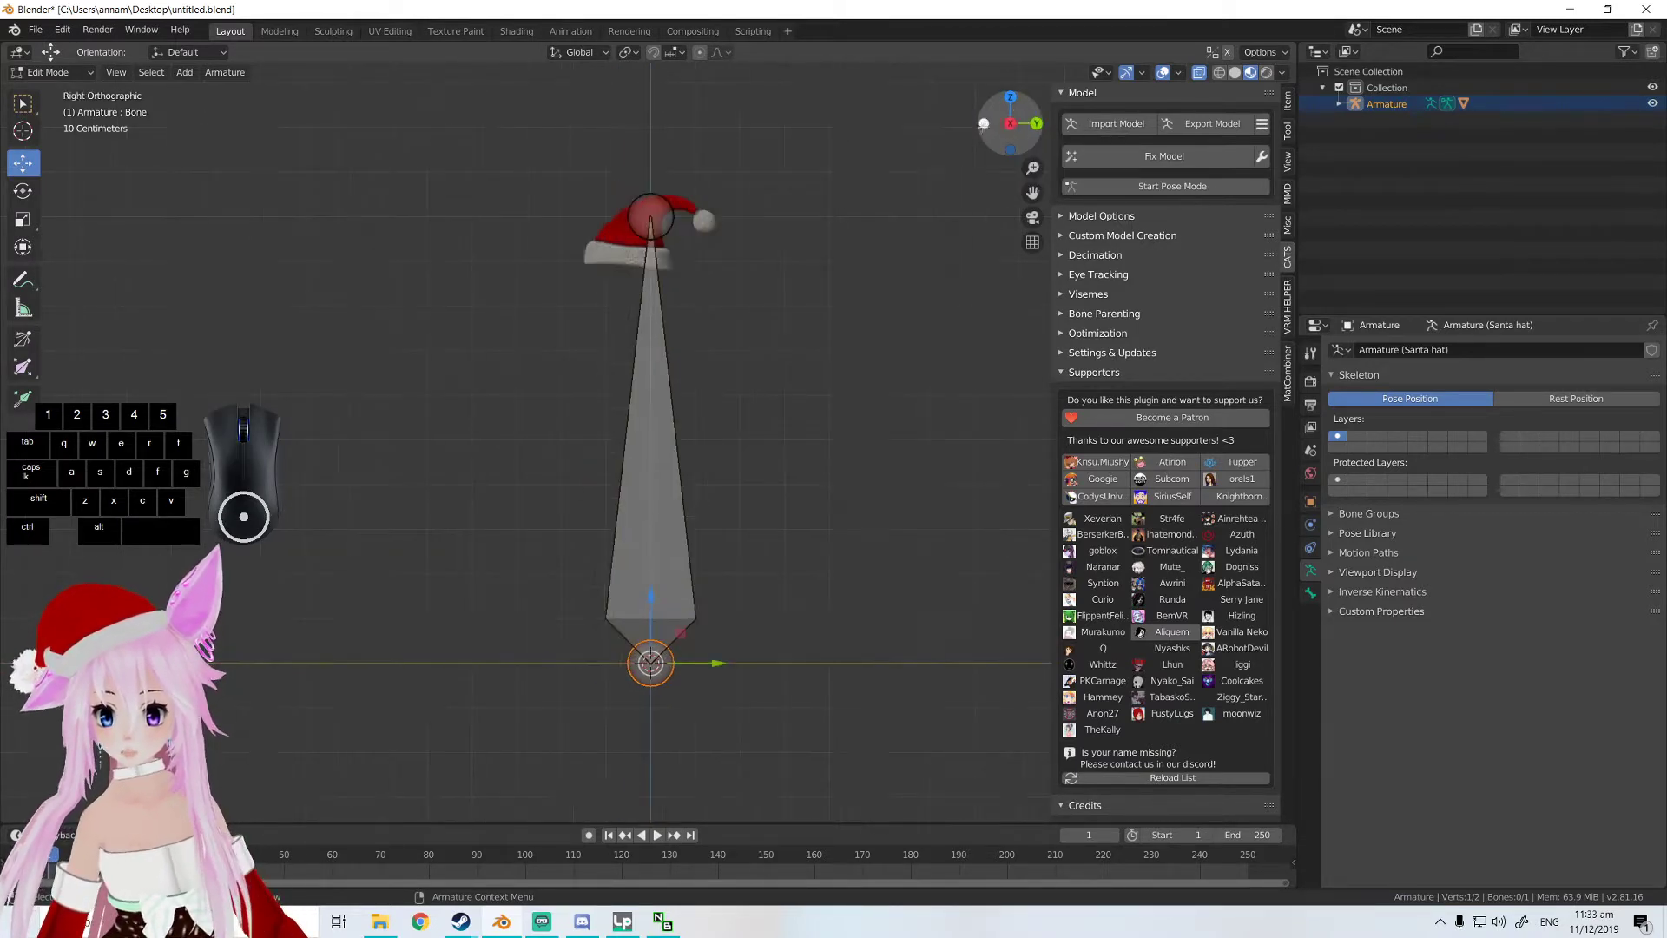
- Move the bone's base joint up into the hat's fur brim, at about Y -0.053 m and Z 0.906 m
left_click_drag(650, 607, 668, 207)
scroll(667, 207, "up", 1)
scroll(667, 207, "up", 1)
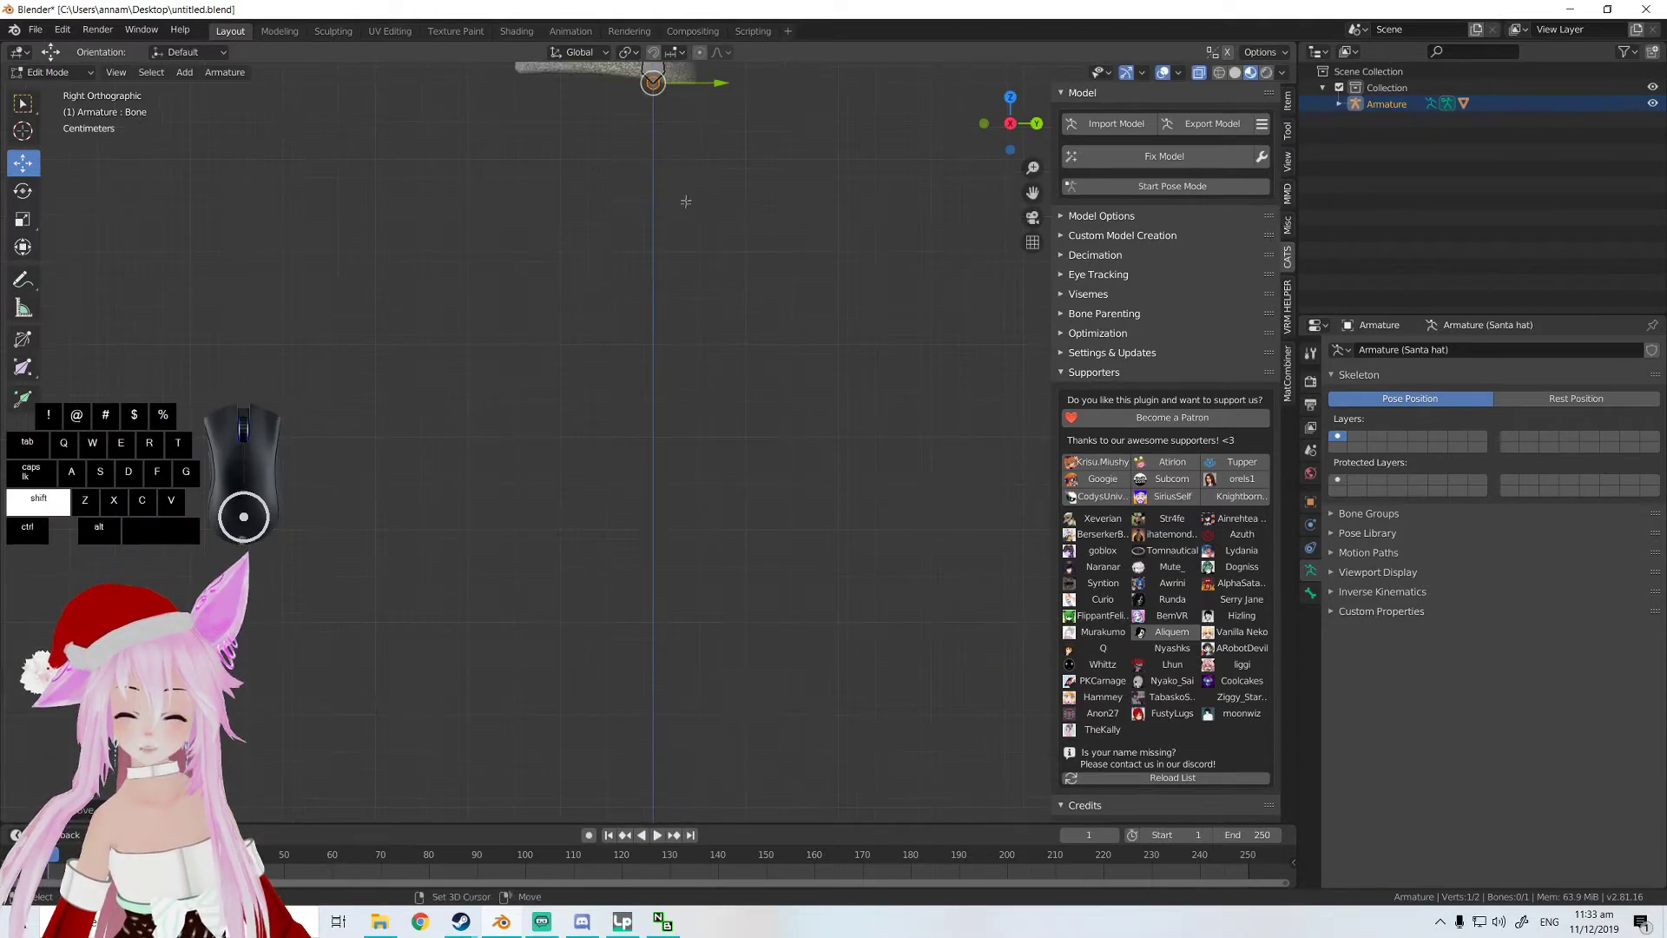
middle_click_drag(677, 197, 677, 596, "shift")
scroll(676, 596, "up", 2)
scroll(677, 596, "up", 2)
left_click_drag(661, 536, 531, 458)
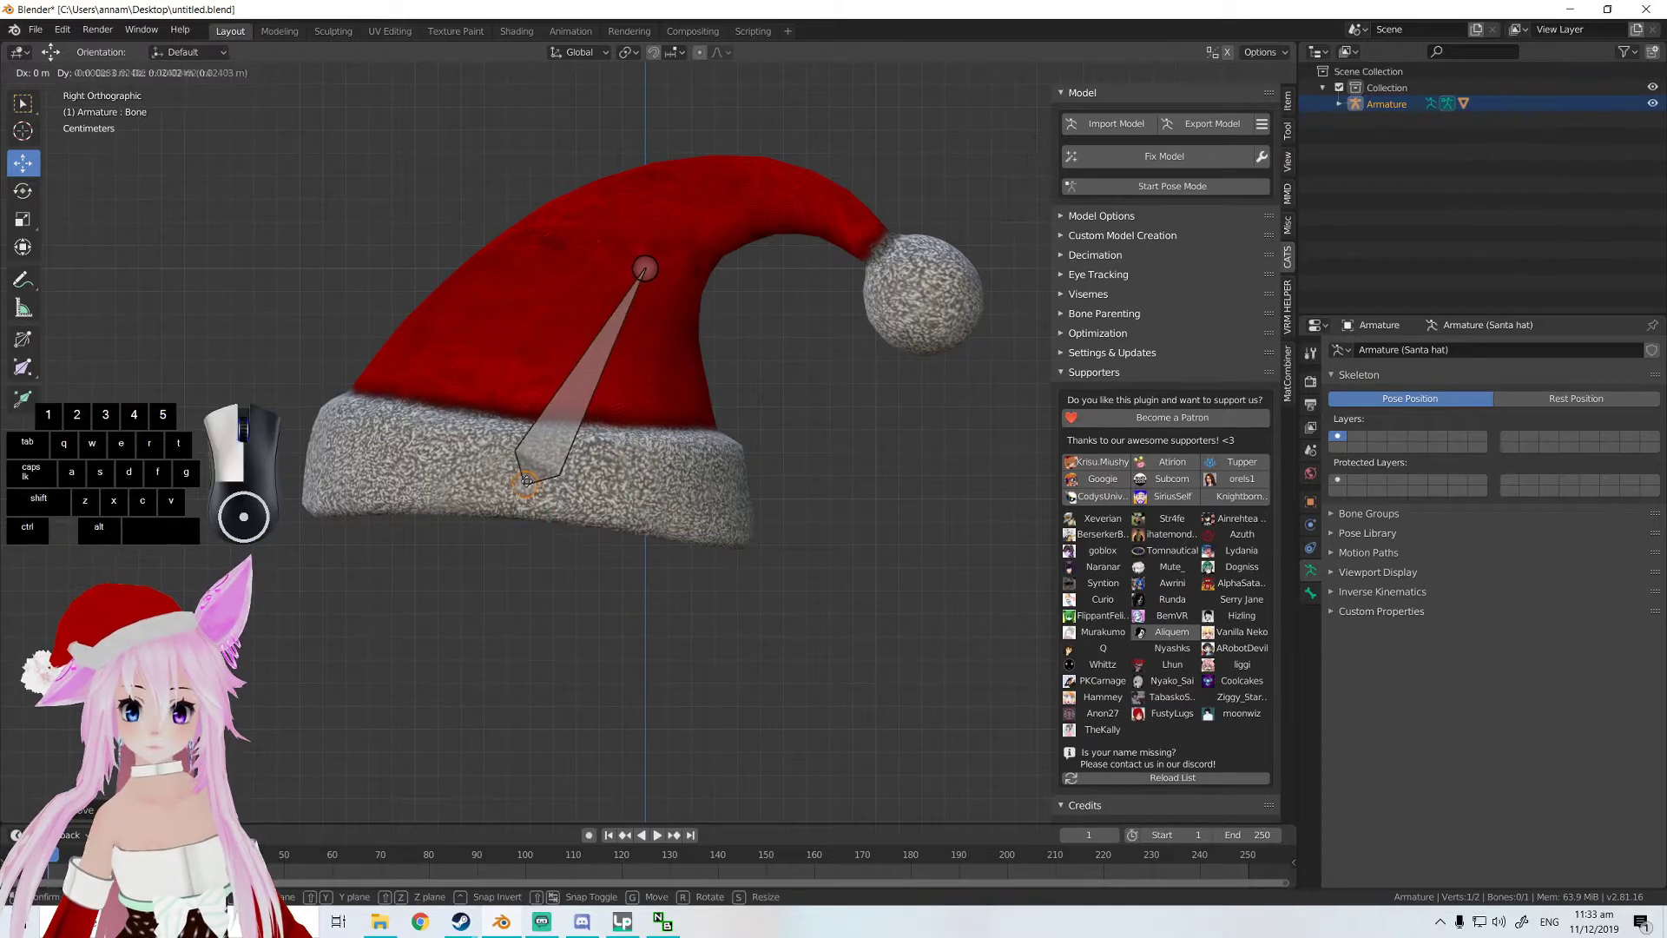
- Move the bone's tip joint to about Y -0.025 m, Z 0.997 m inside the red cone and check the bone's alignment
left_click(645, 266)
left_click_drag(648, 264, 591, 272)
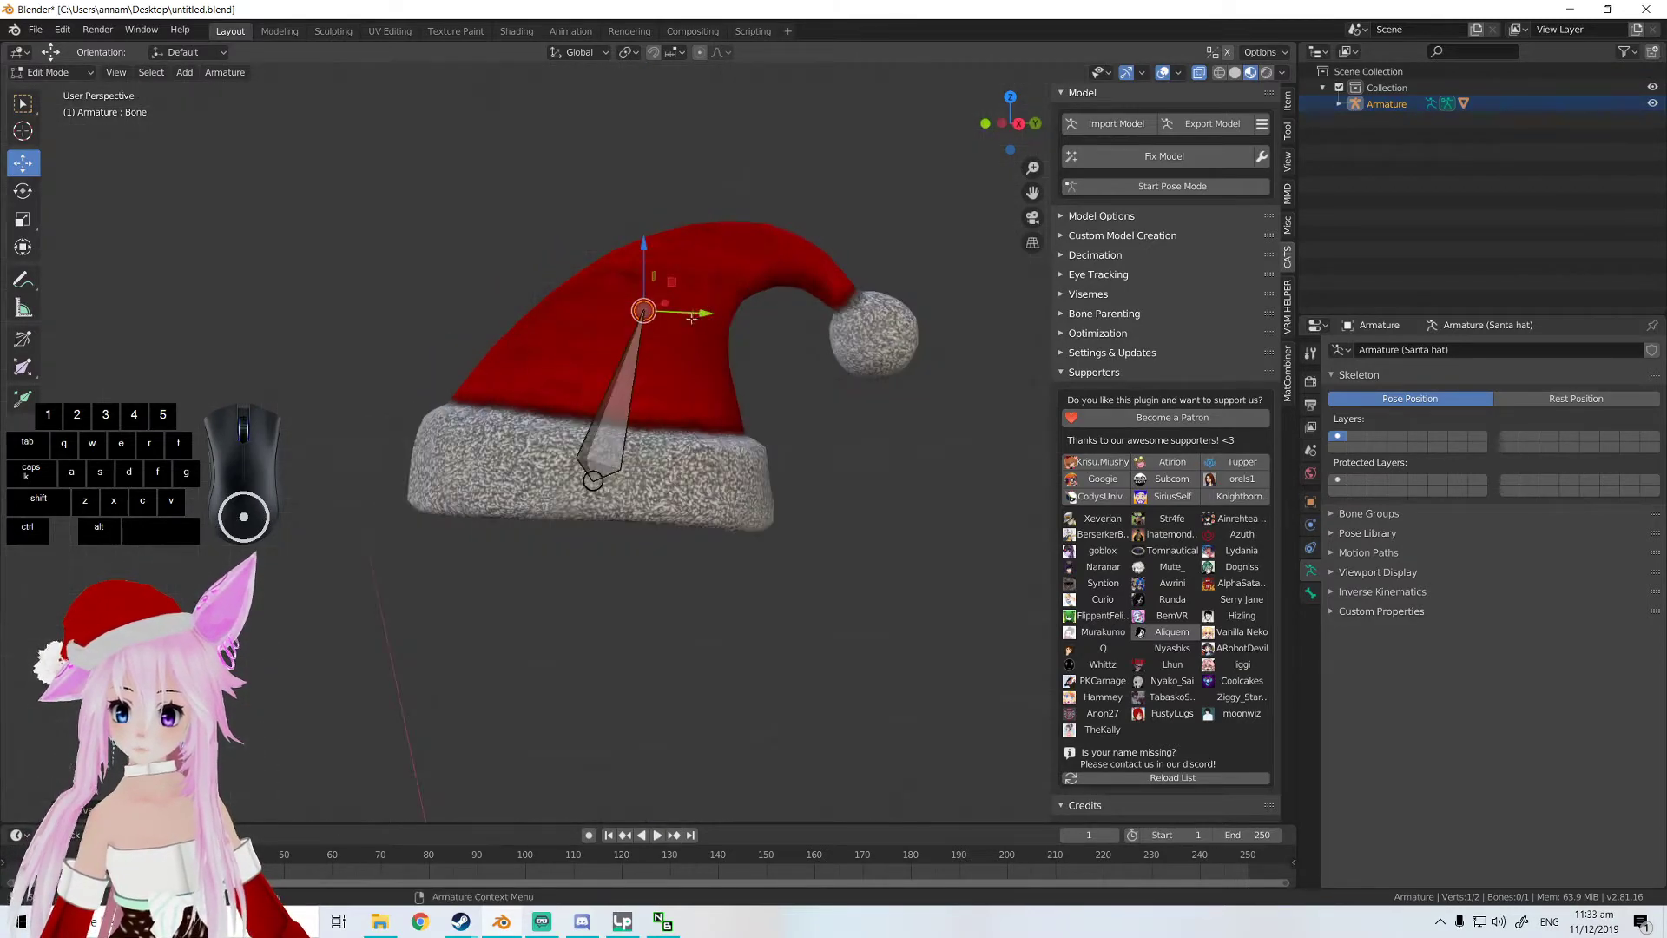
left_click(984, 123)
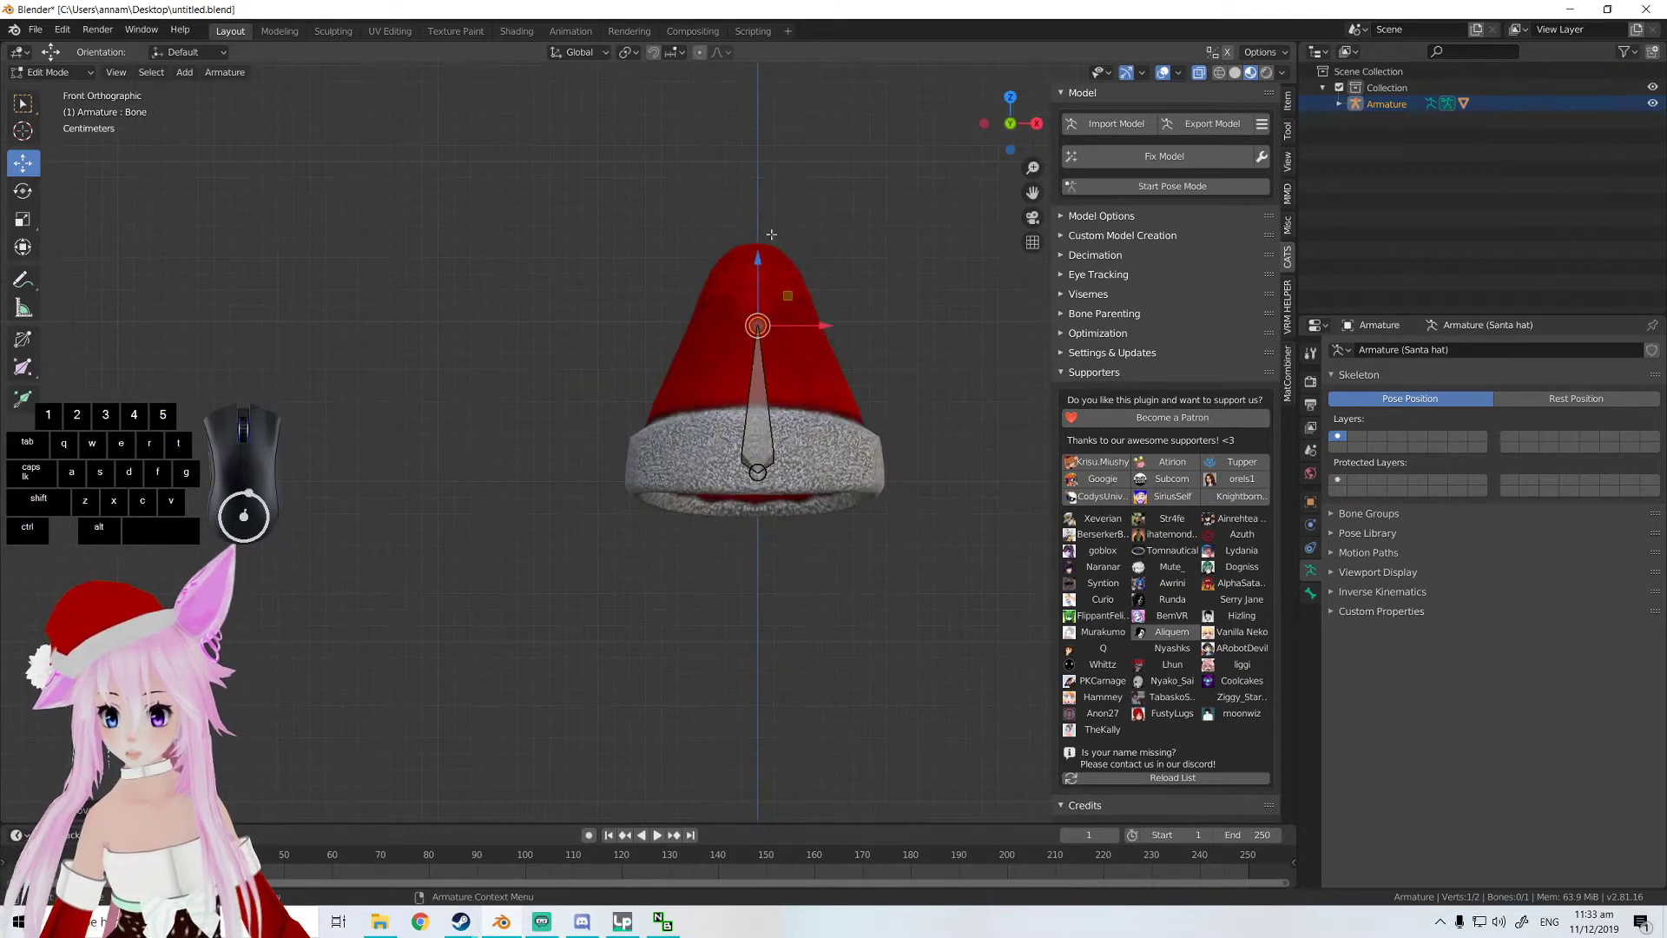
left_click(984, 123)
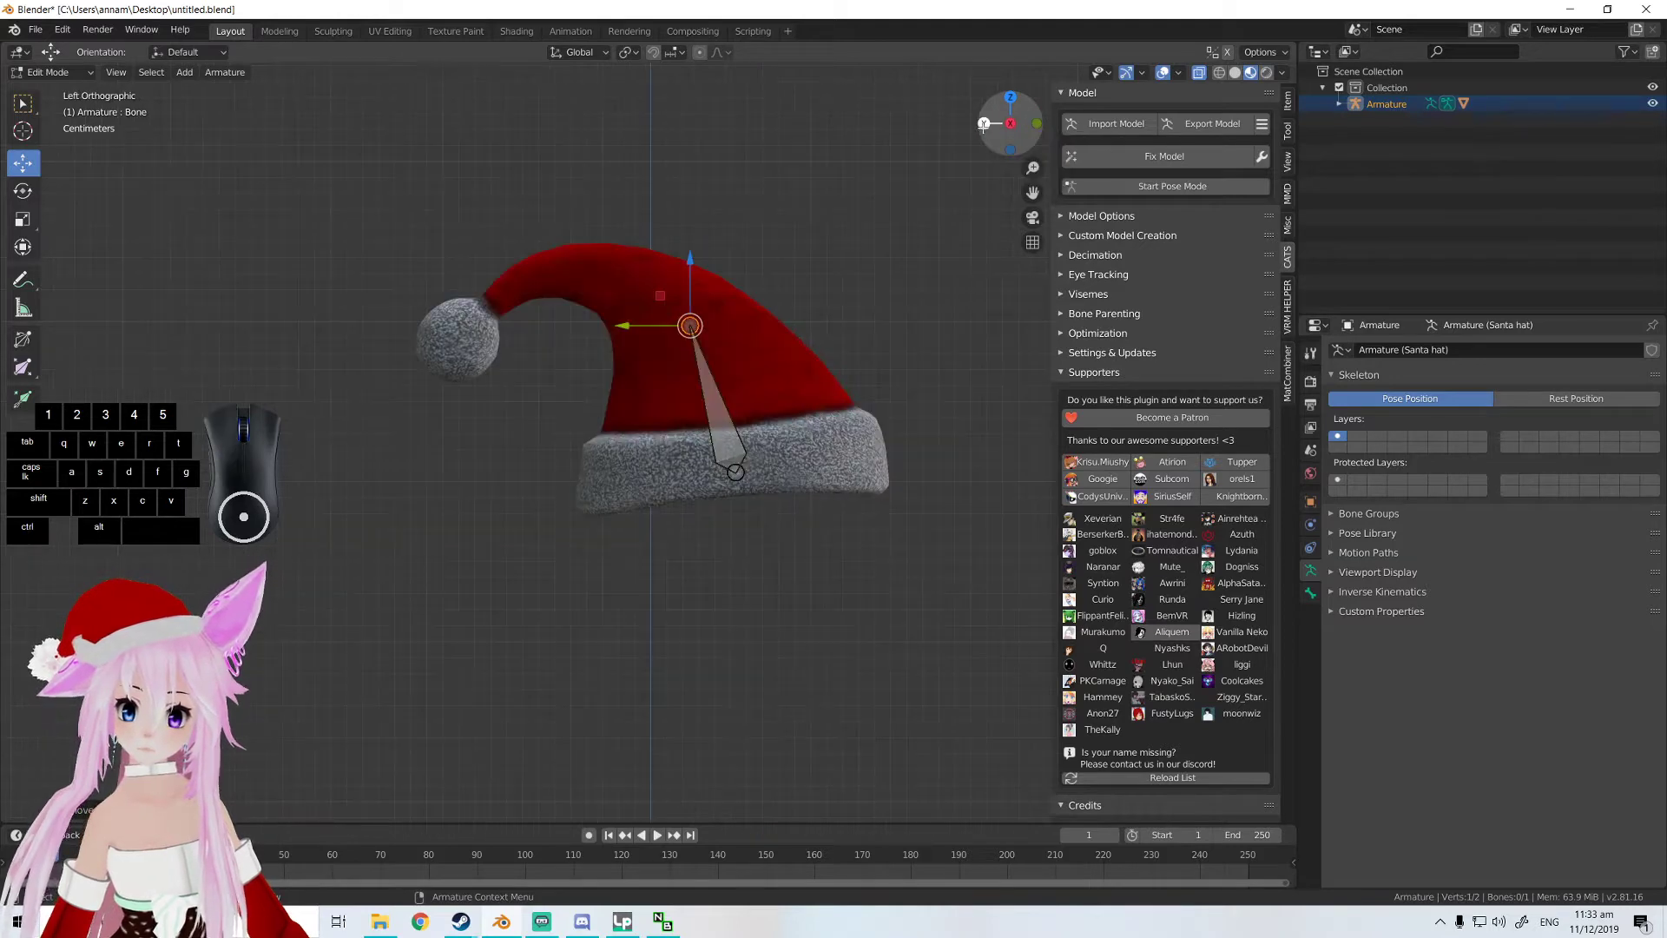
middle_click_drag(950, 252, 830, 298)
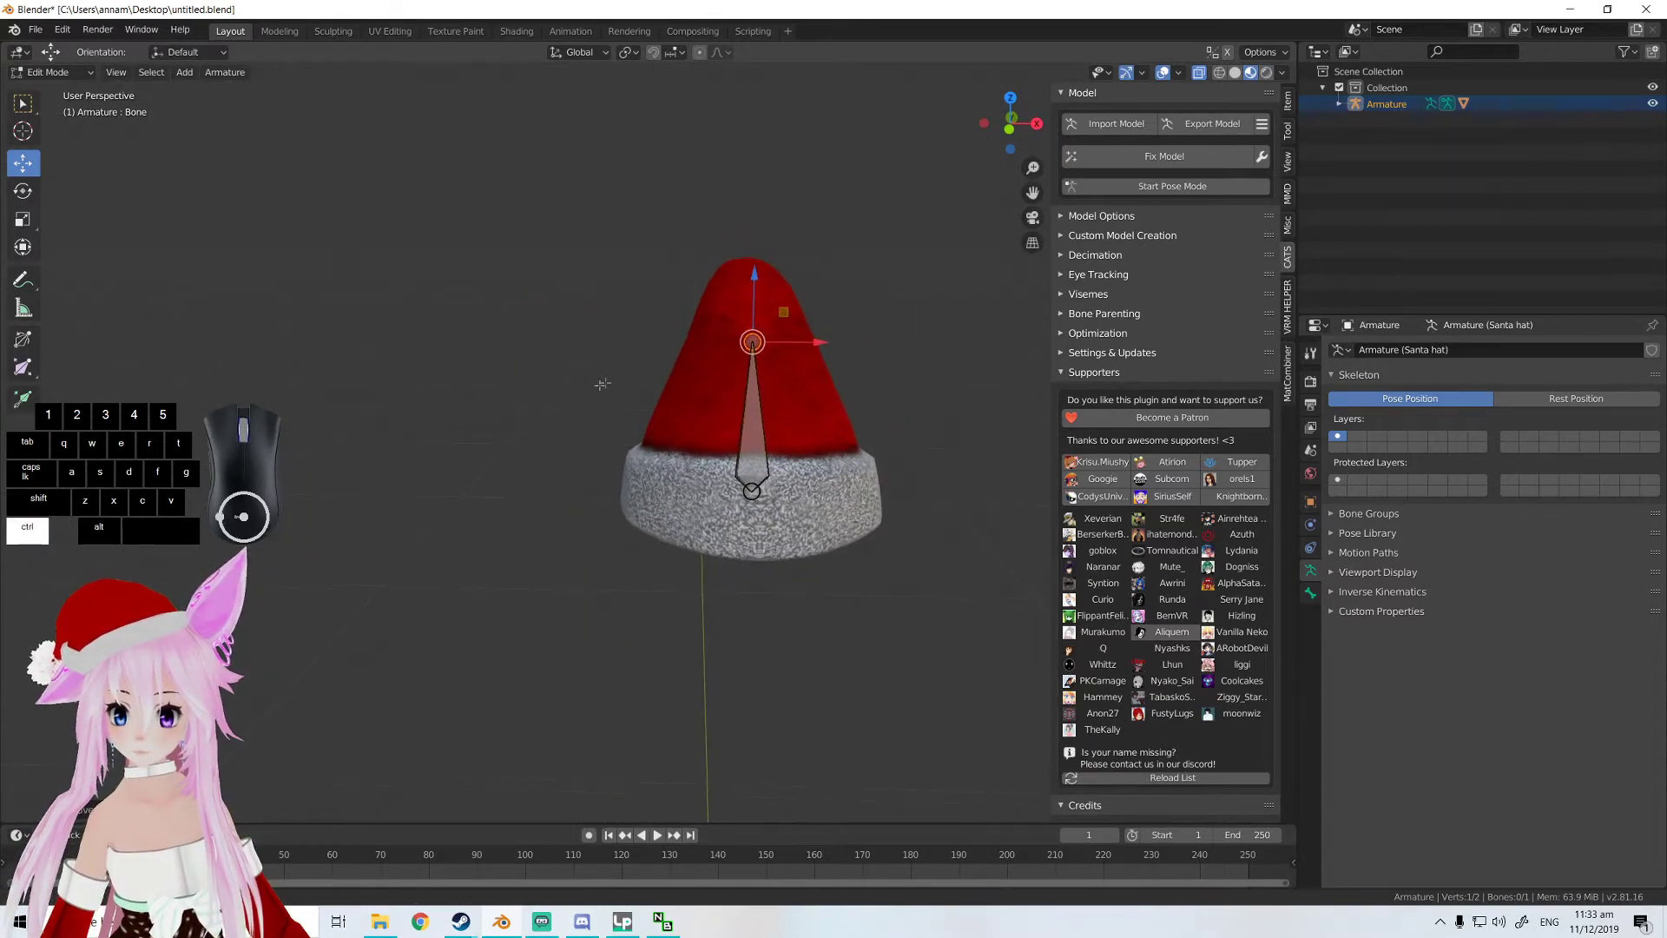
middle_click_drag(599, 376, 727, 412)
left_click(749, 361)
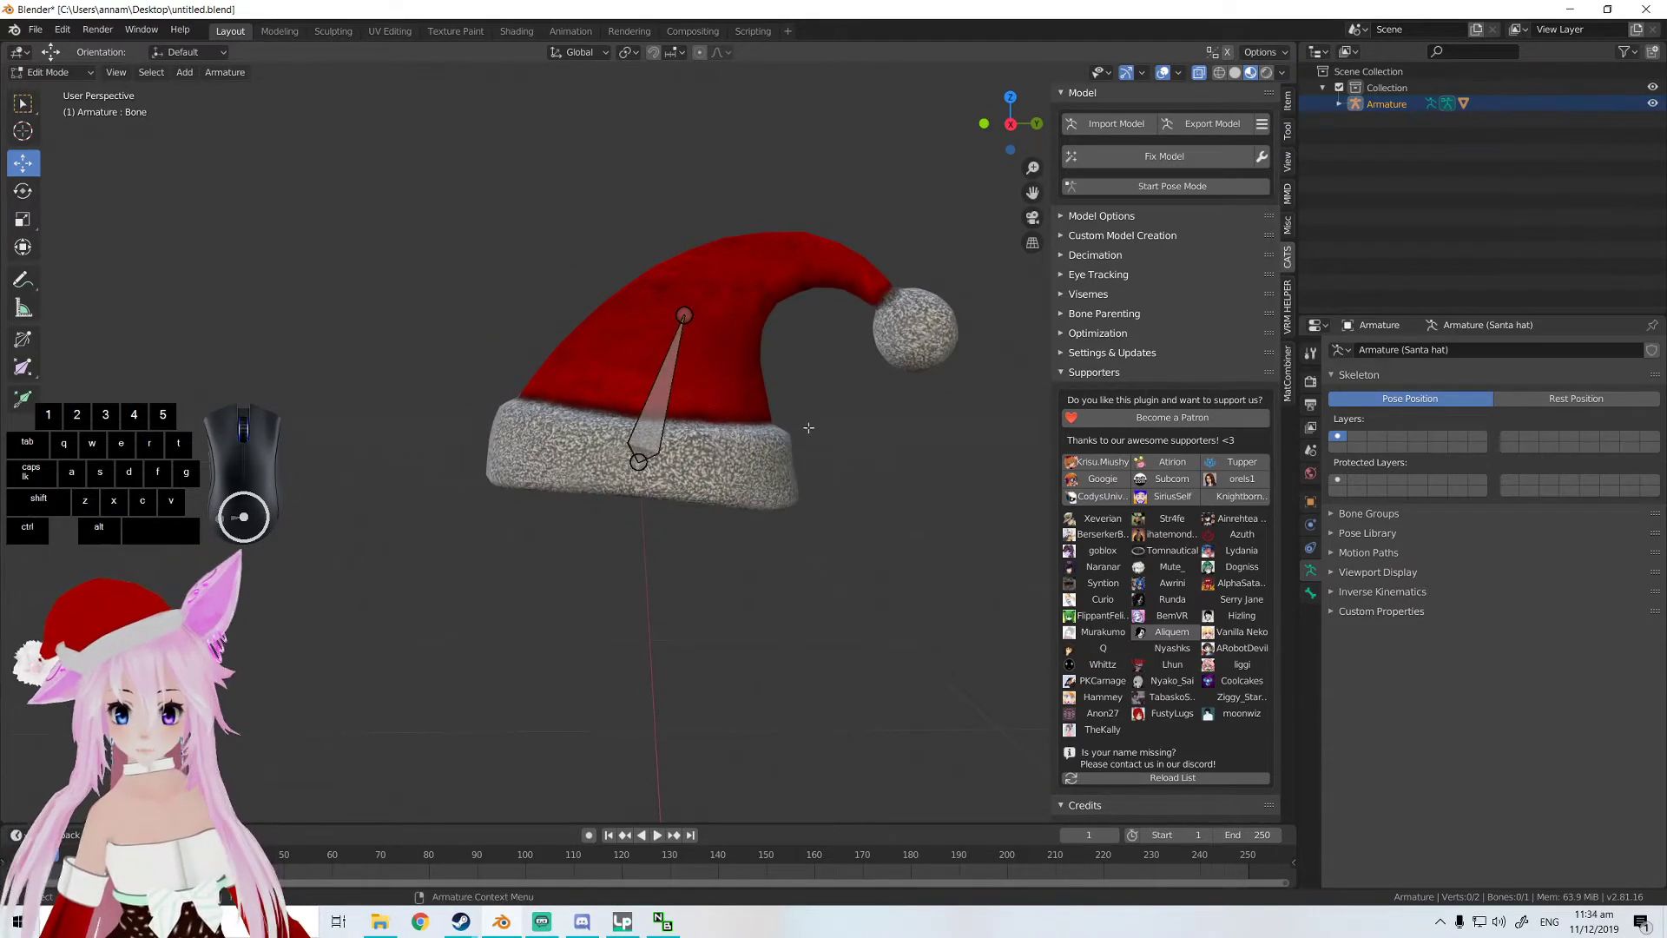
- Rename the hat's bone to "Root hat"
left_click(1310, 591)
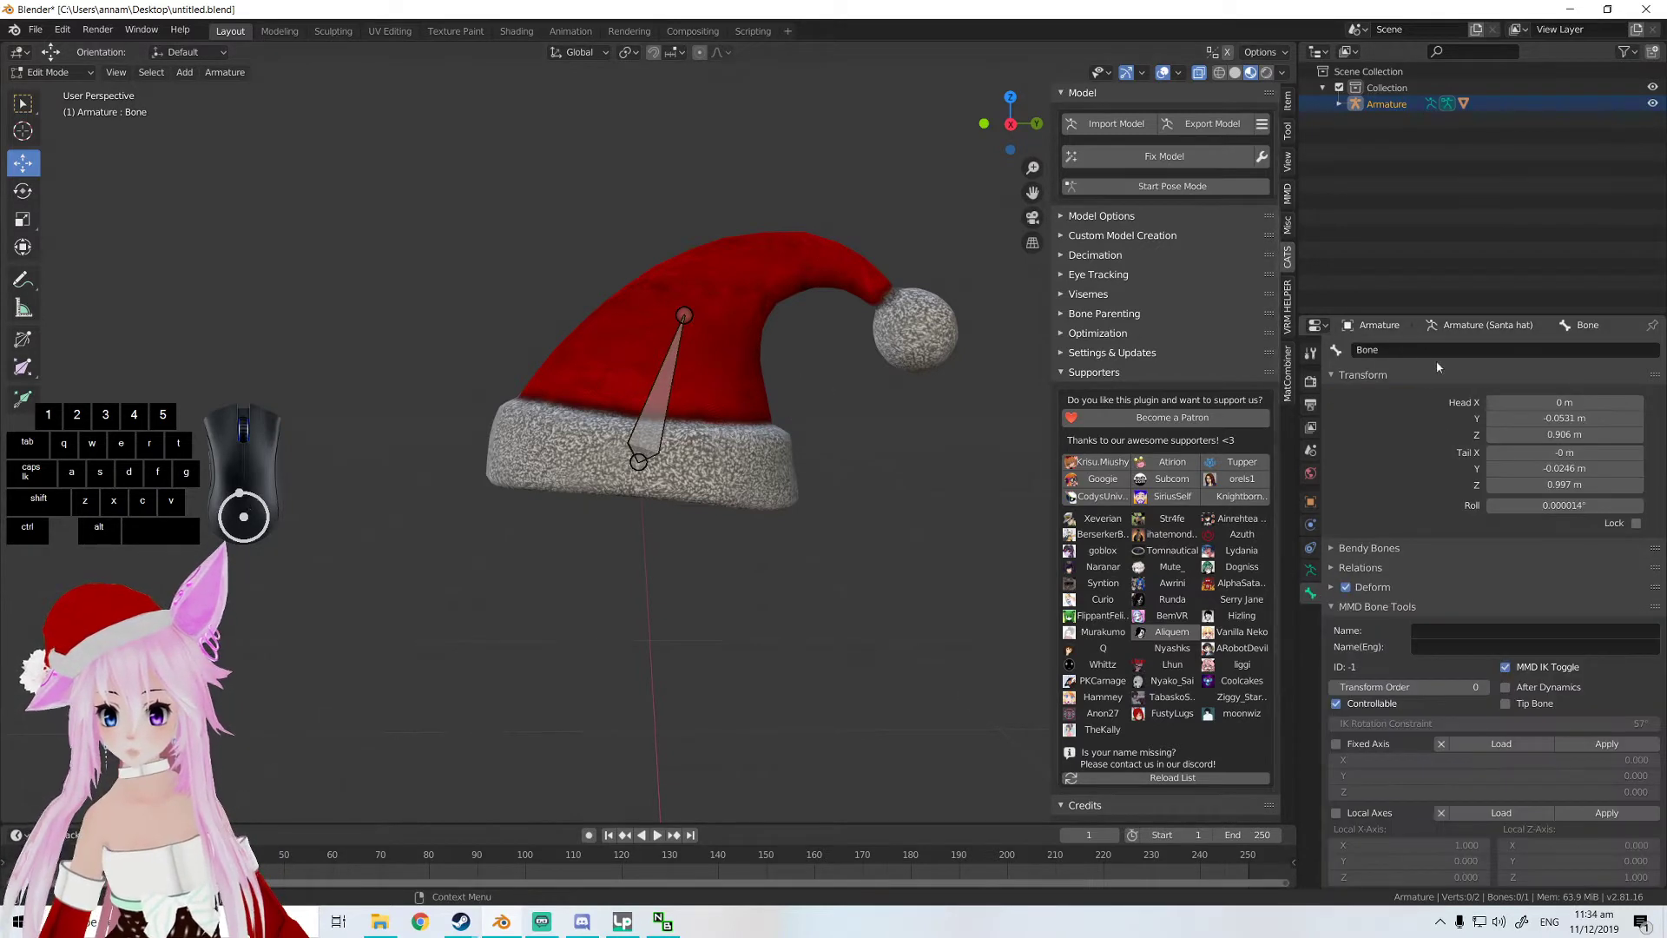
left_click(1411, 354)
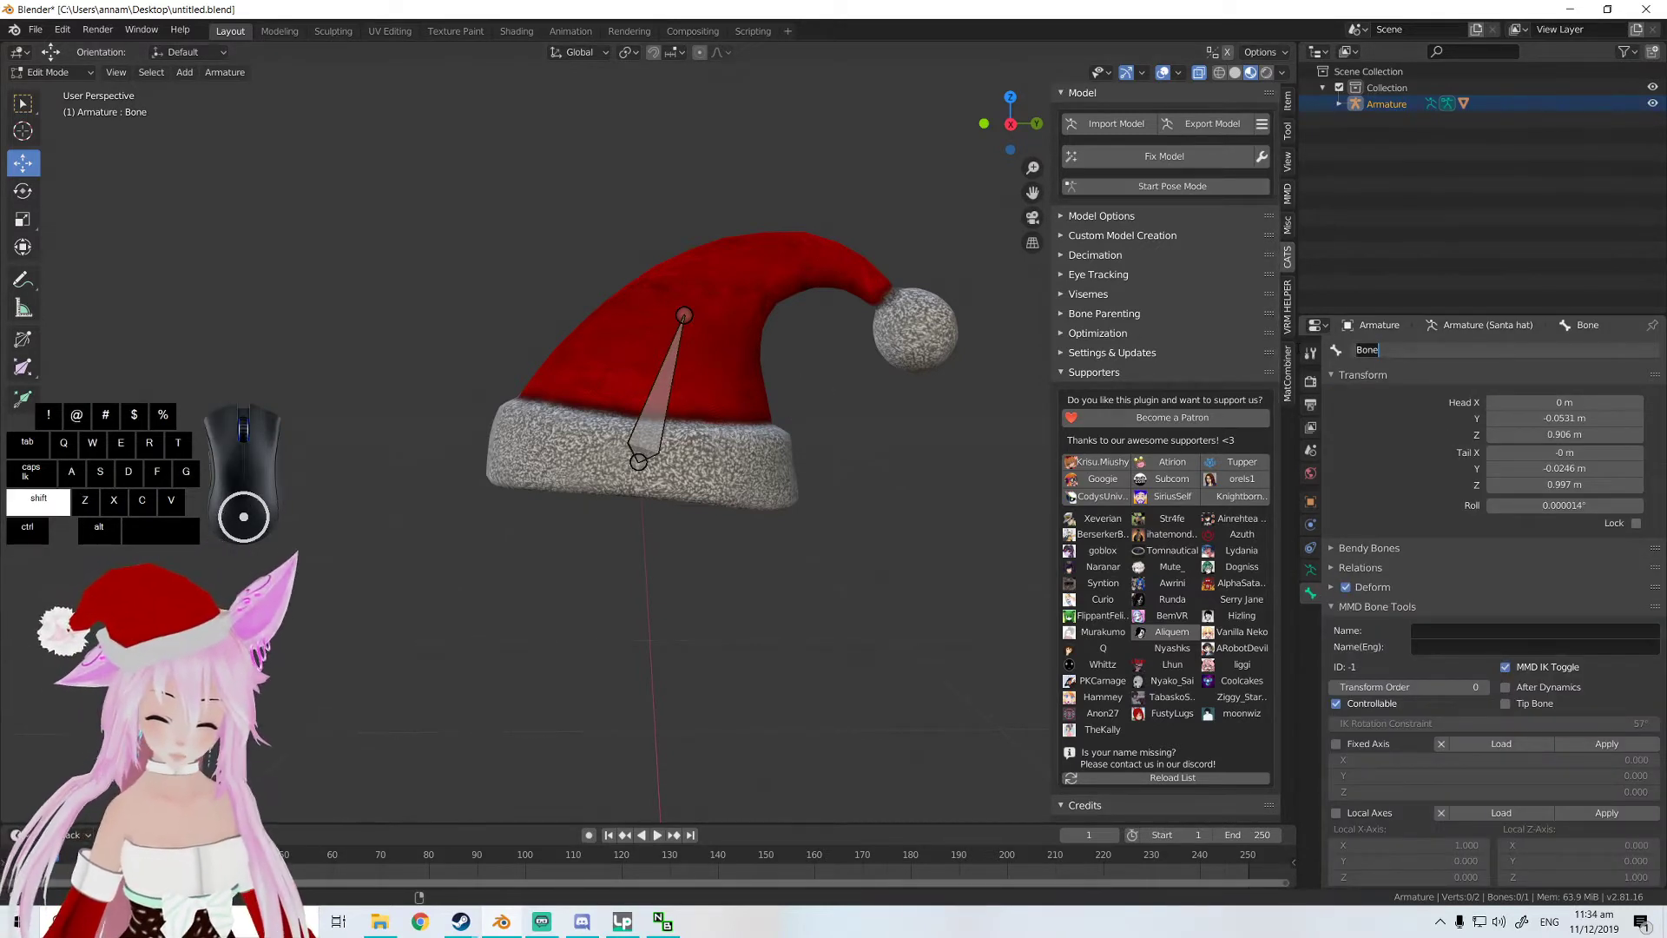
type("Rooot hat")
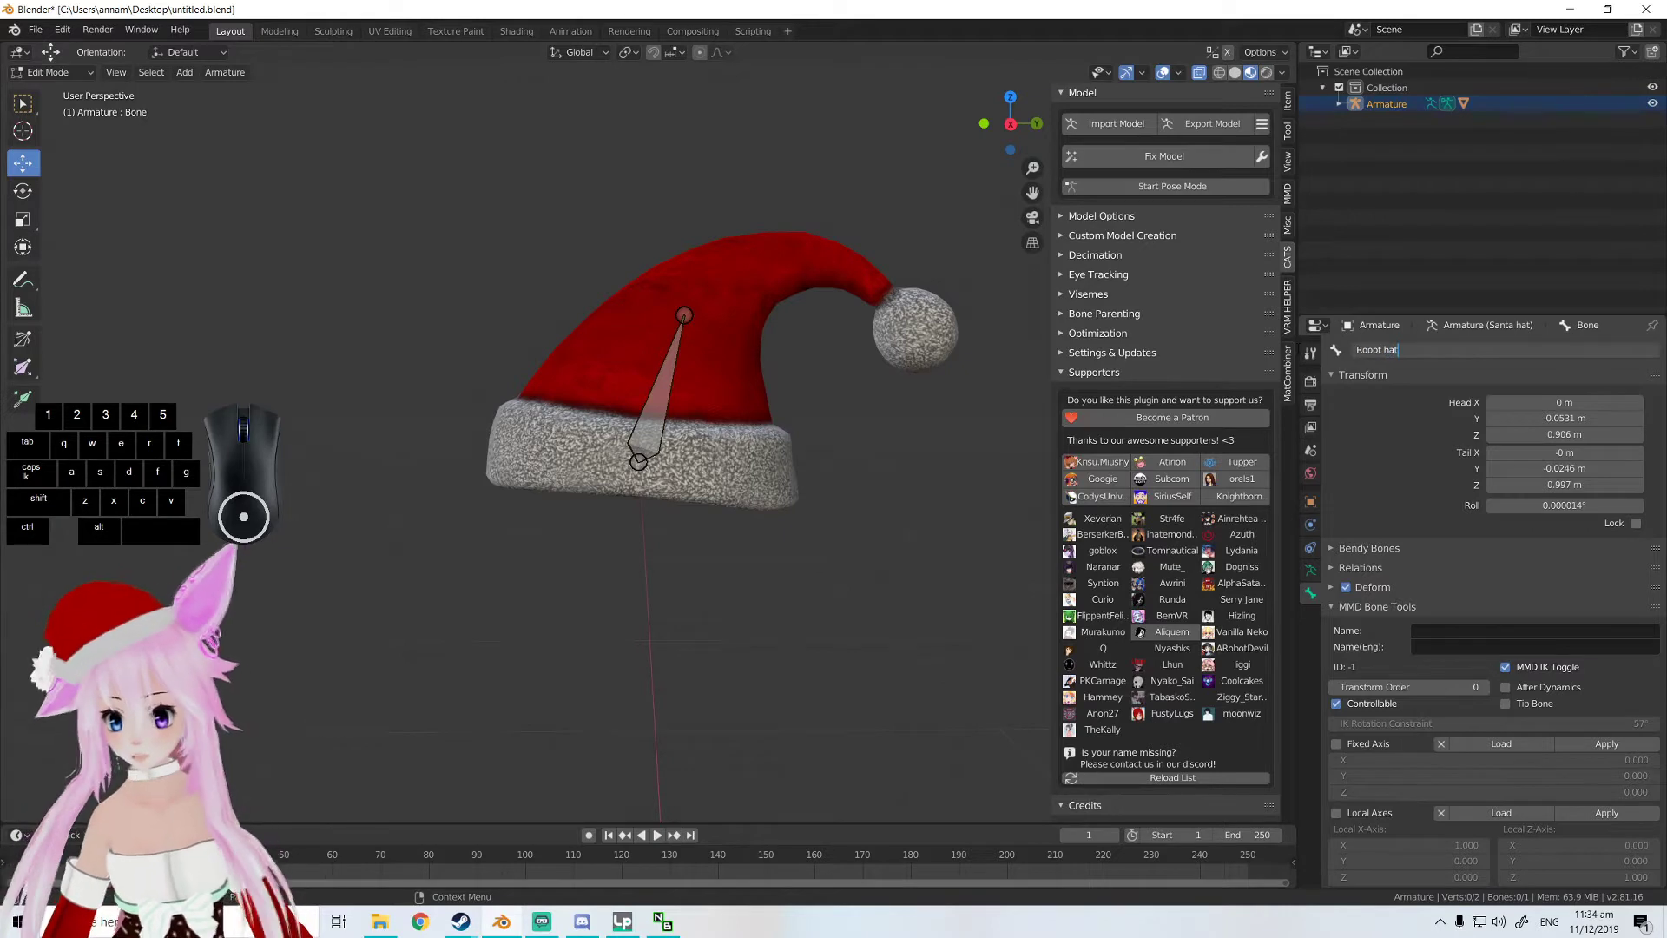
key("Return")
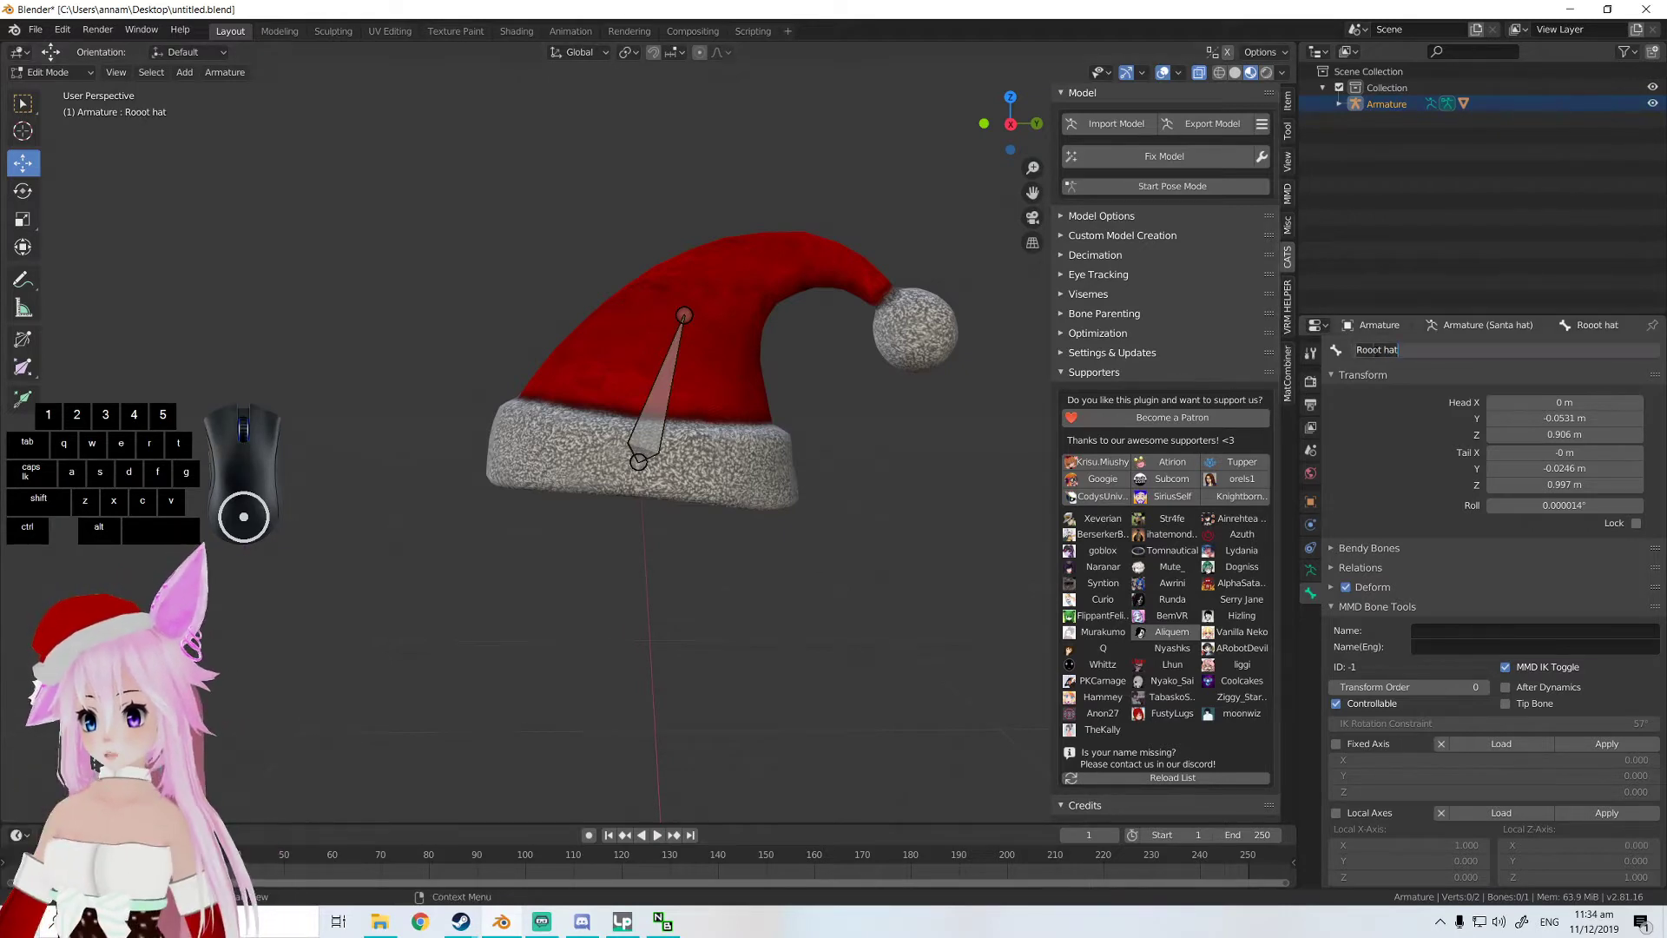
left_click(1365, 350)
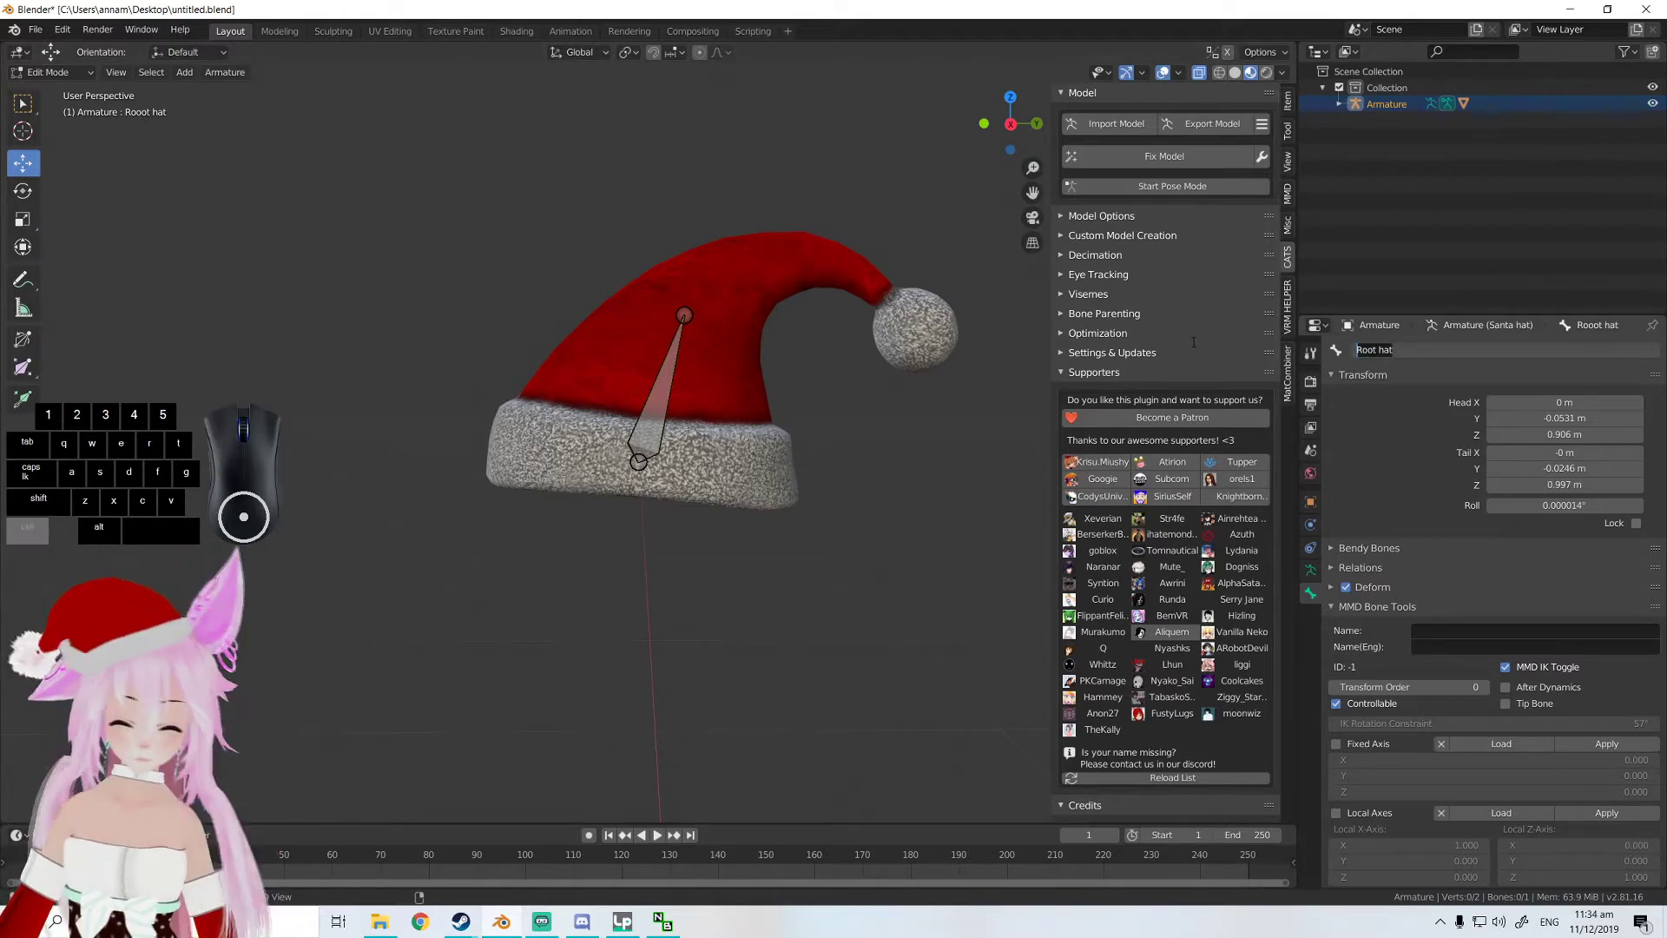
key("Return")
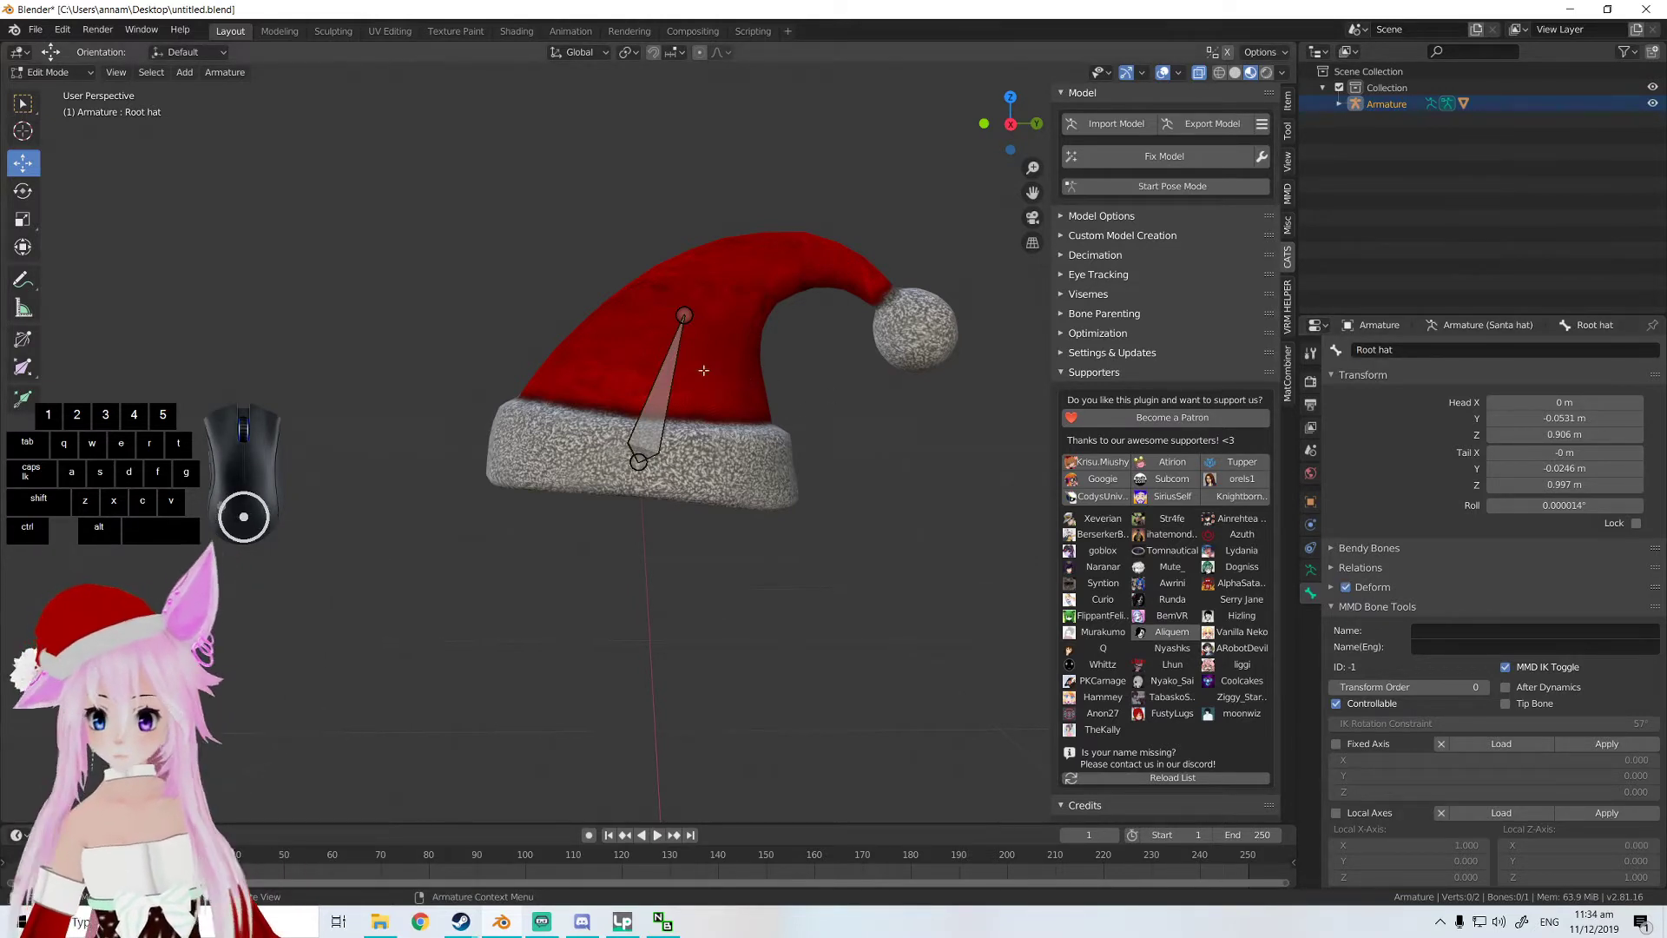
- Return the armature to Object Mode and select the hat mesh
middle_click_drag(718, 221, 757, 374)
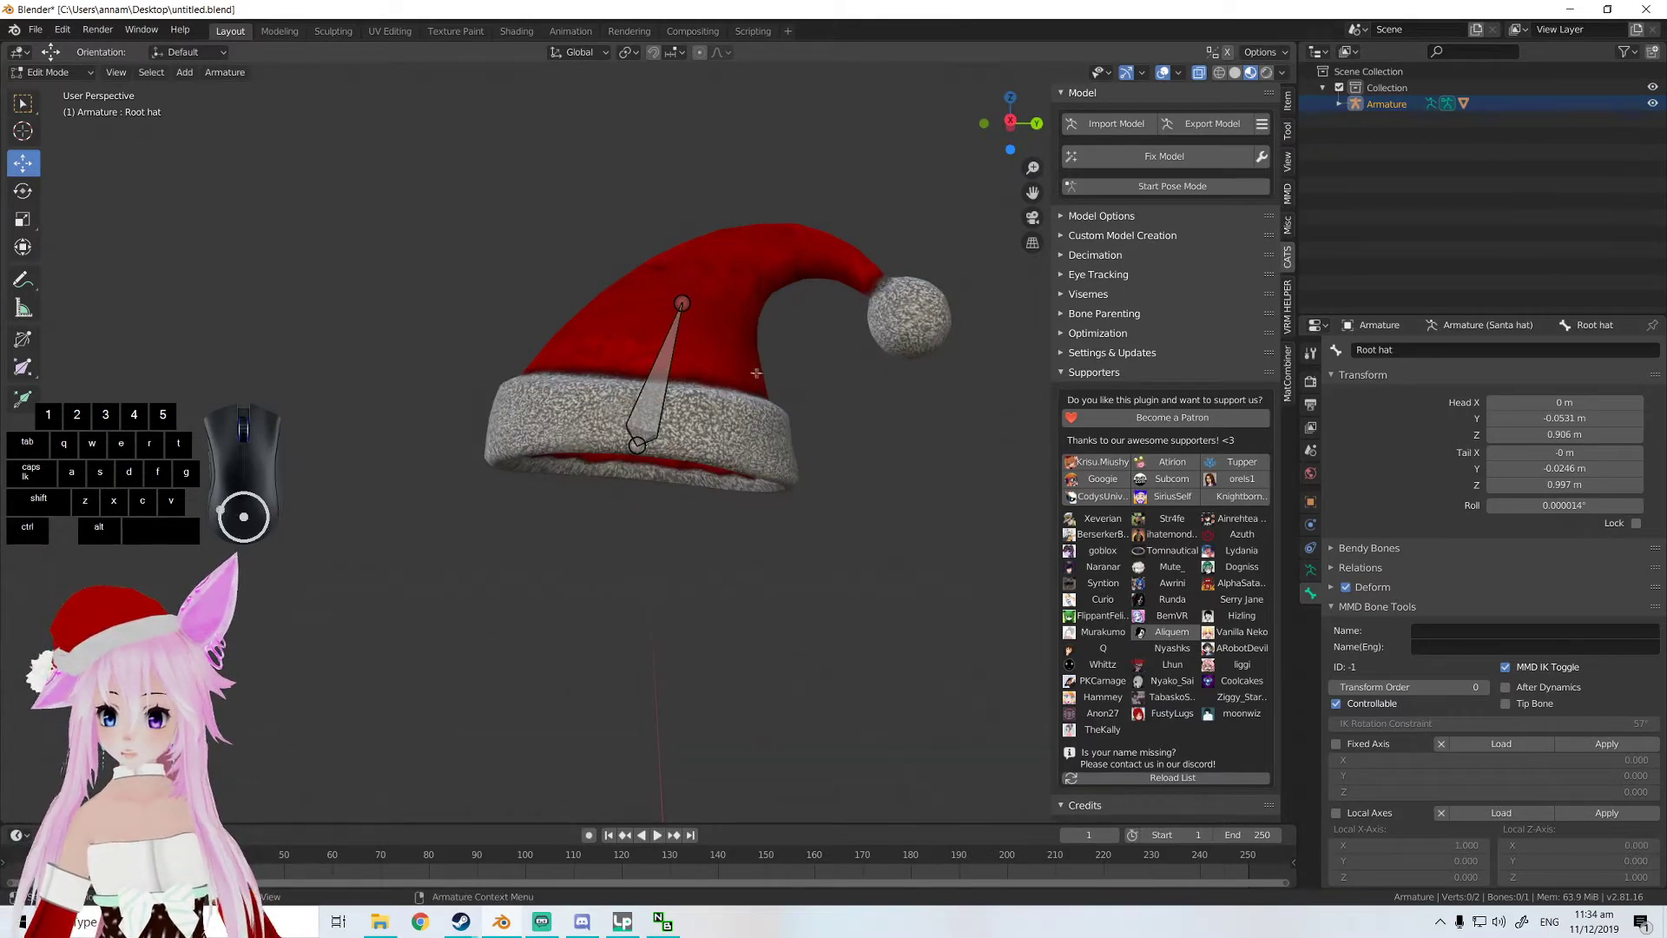
left_click(51, 72)
left_click(48, 90)
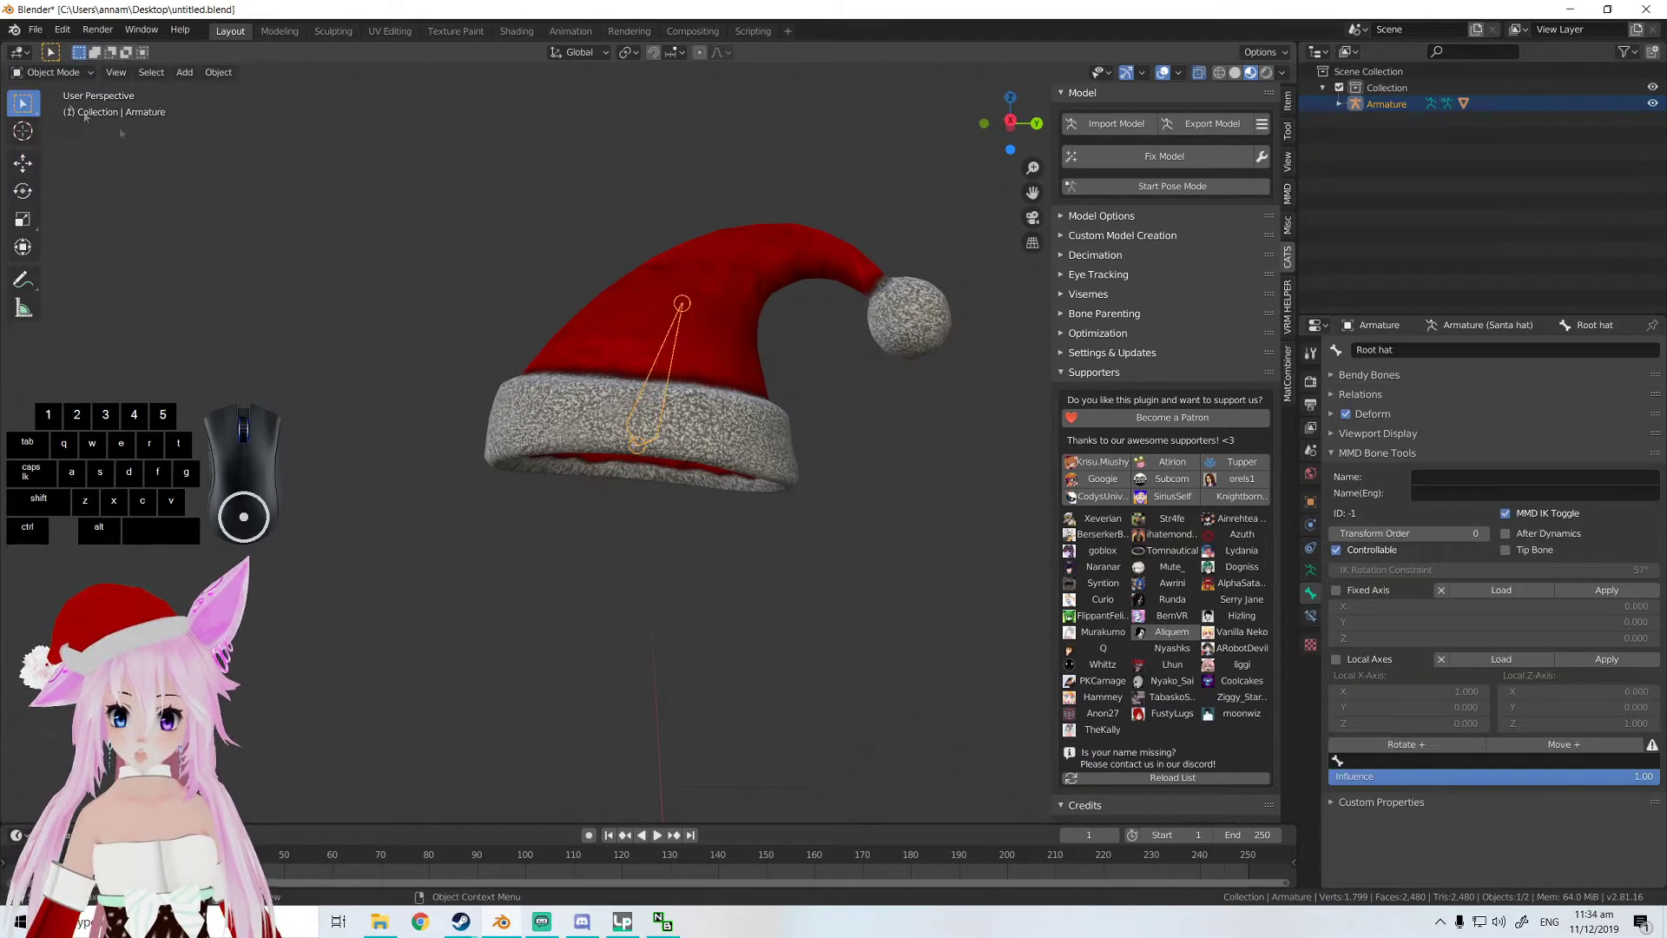
left_click(716, 375)
middle_click_drag(717, 378, 733, 396)
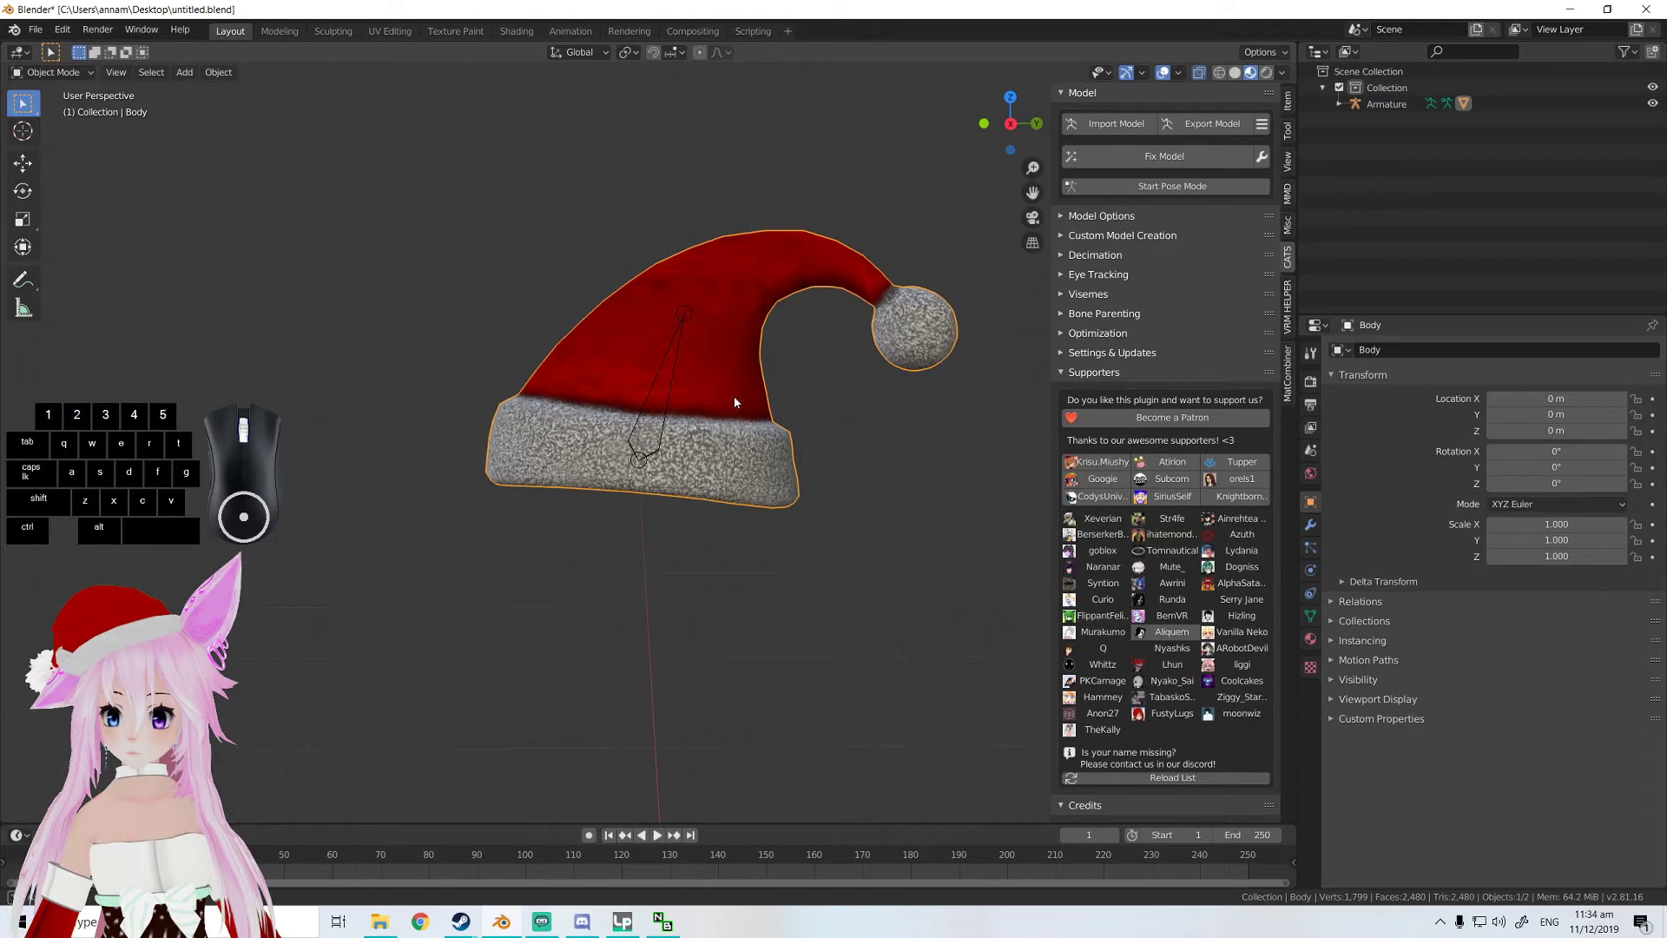
- Add a new vertex group to the hat mesh
left_click(1312, 618)
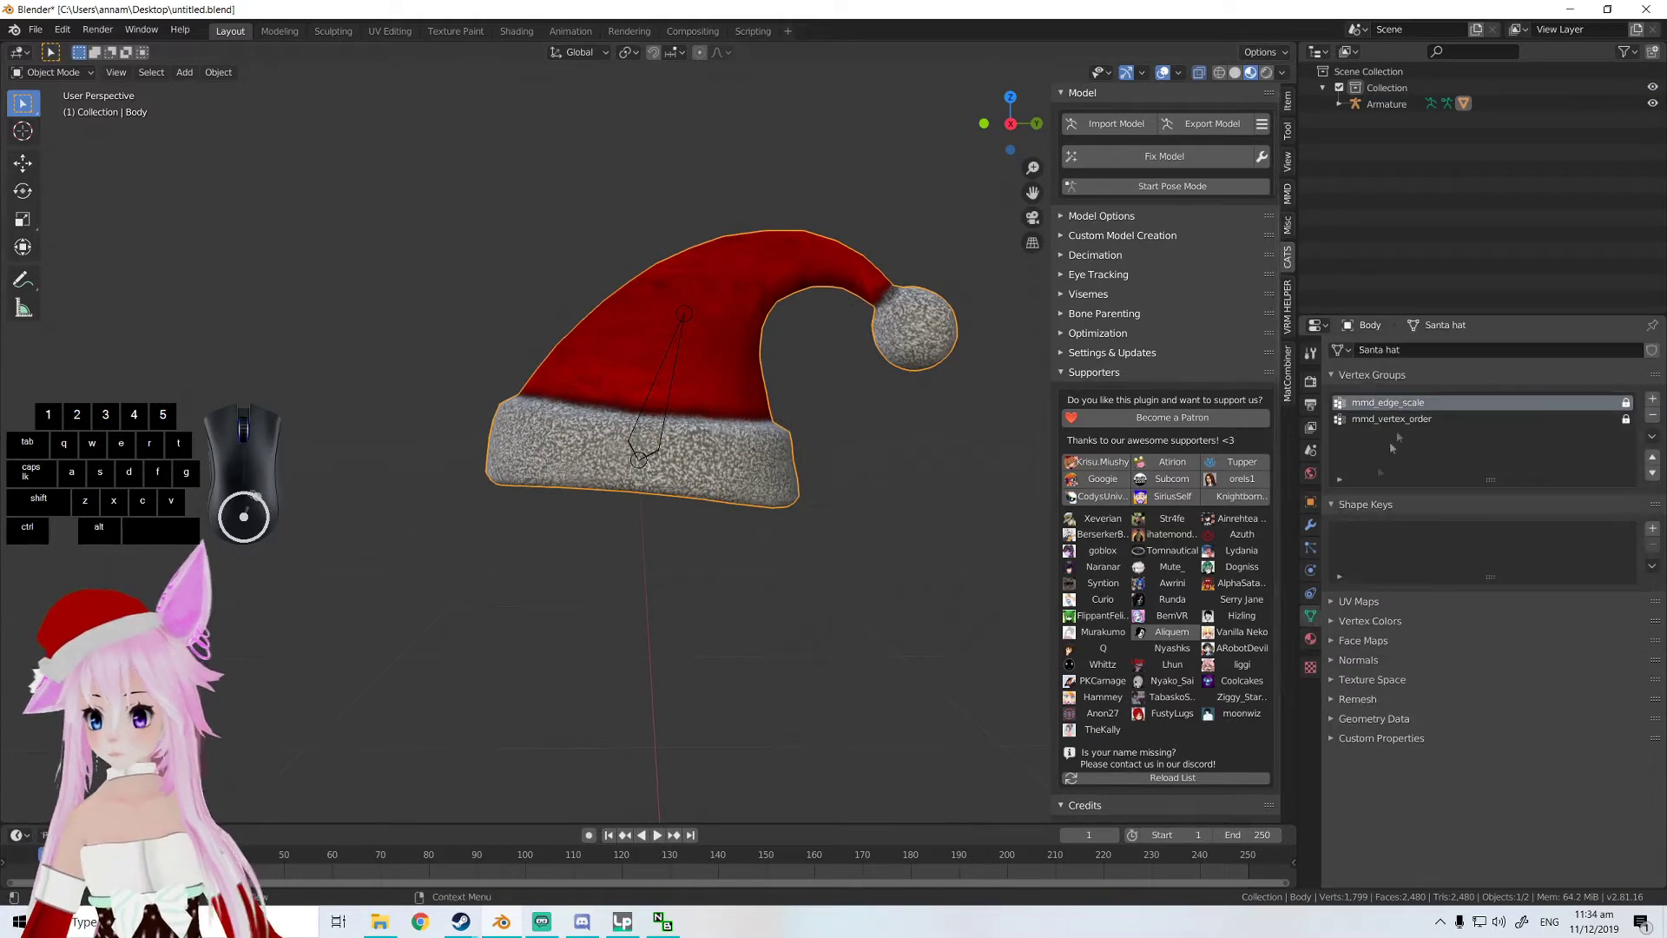
left_click(1653, 401)
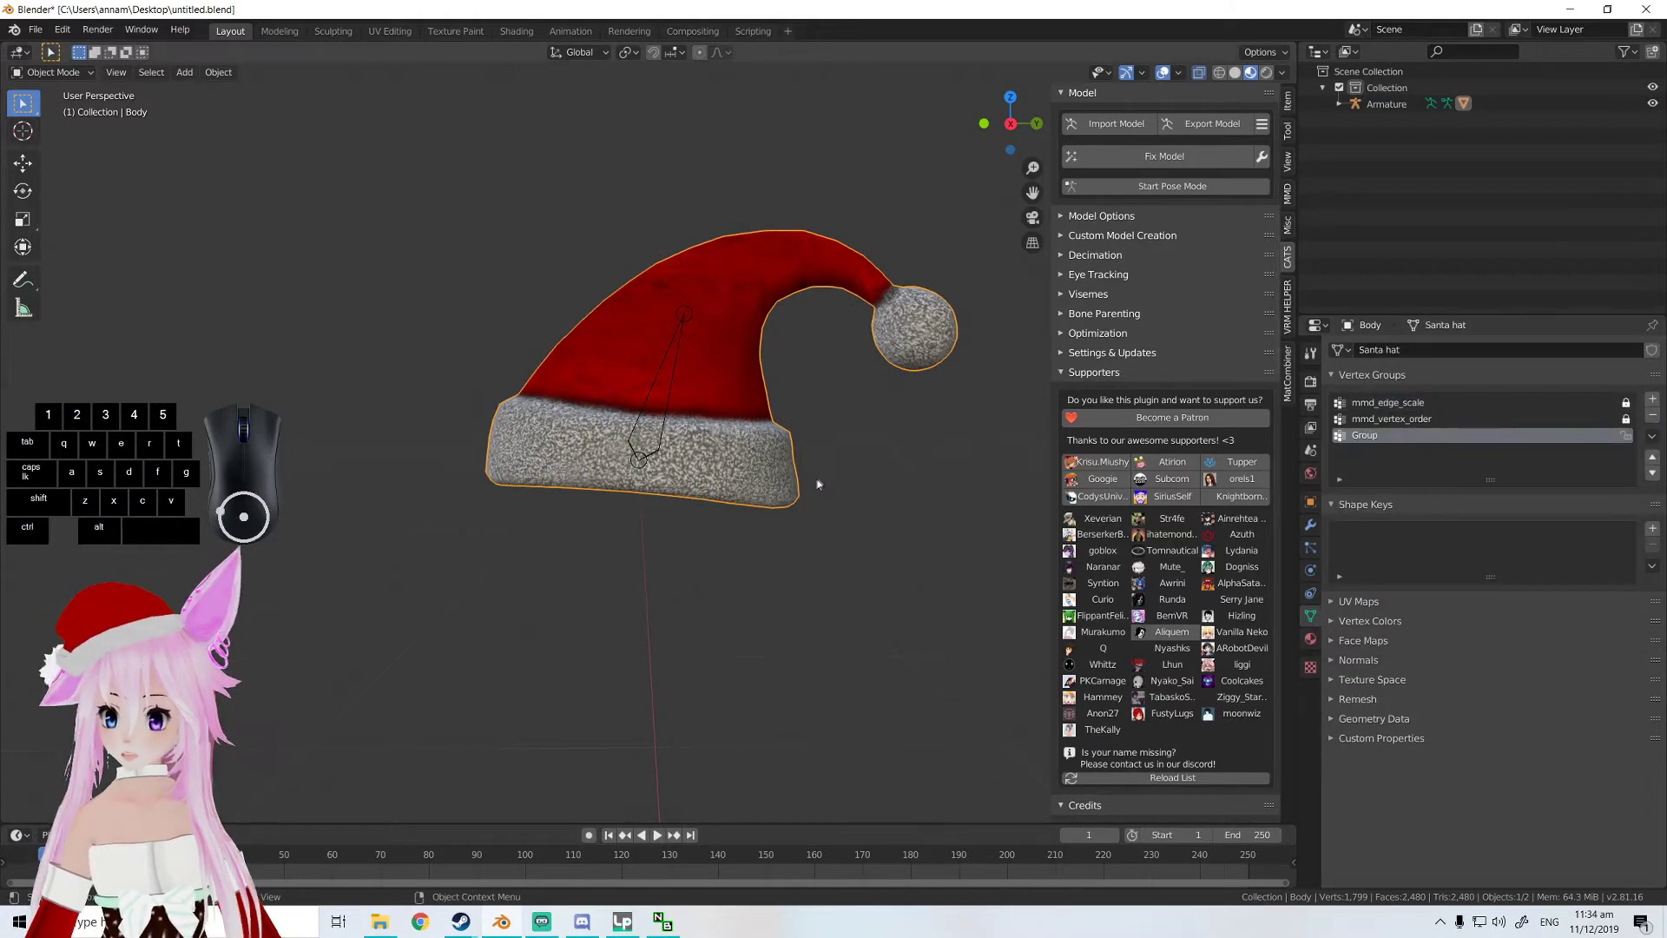
middle_click_drag(788, 425, 783, 509)
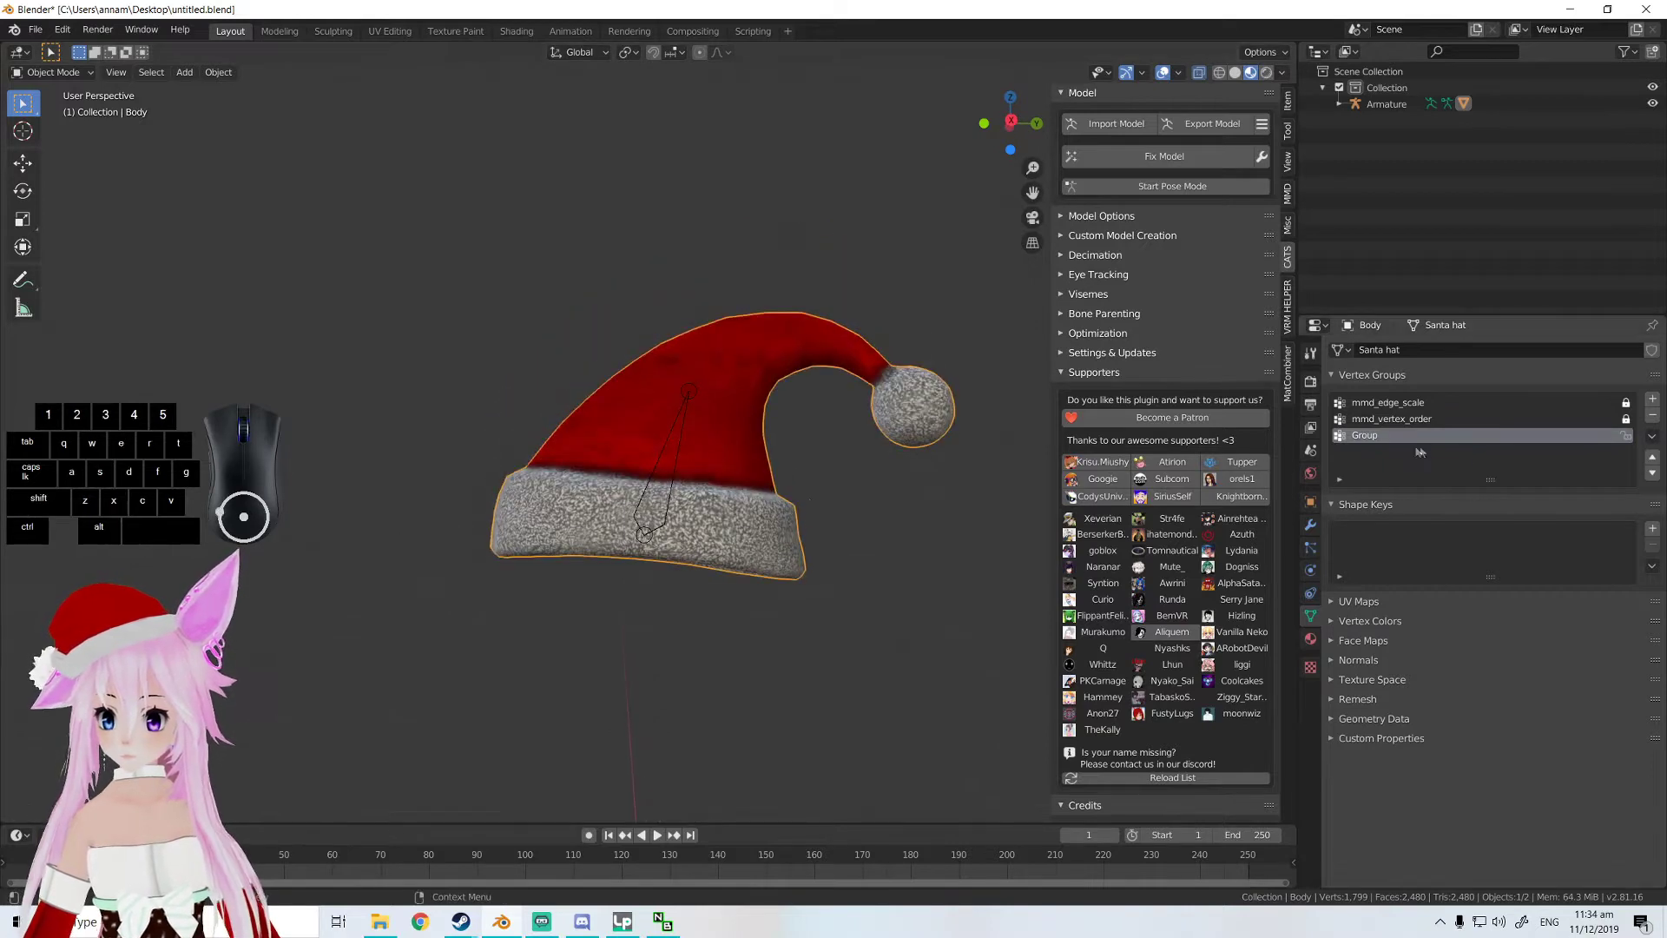
- Rename the hat mesh's new vertex group to "Root hat"
double_click(1383, 436)
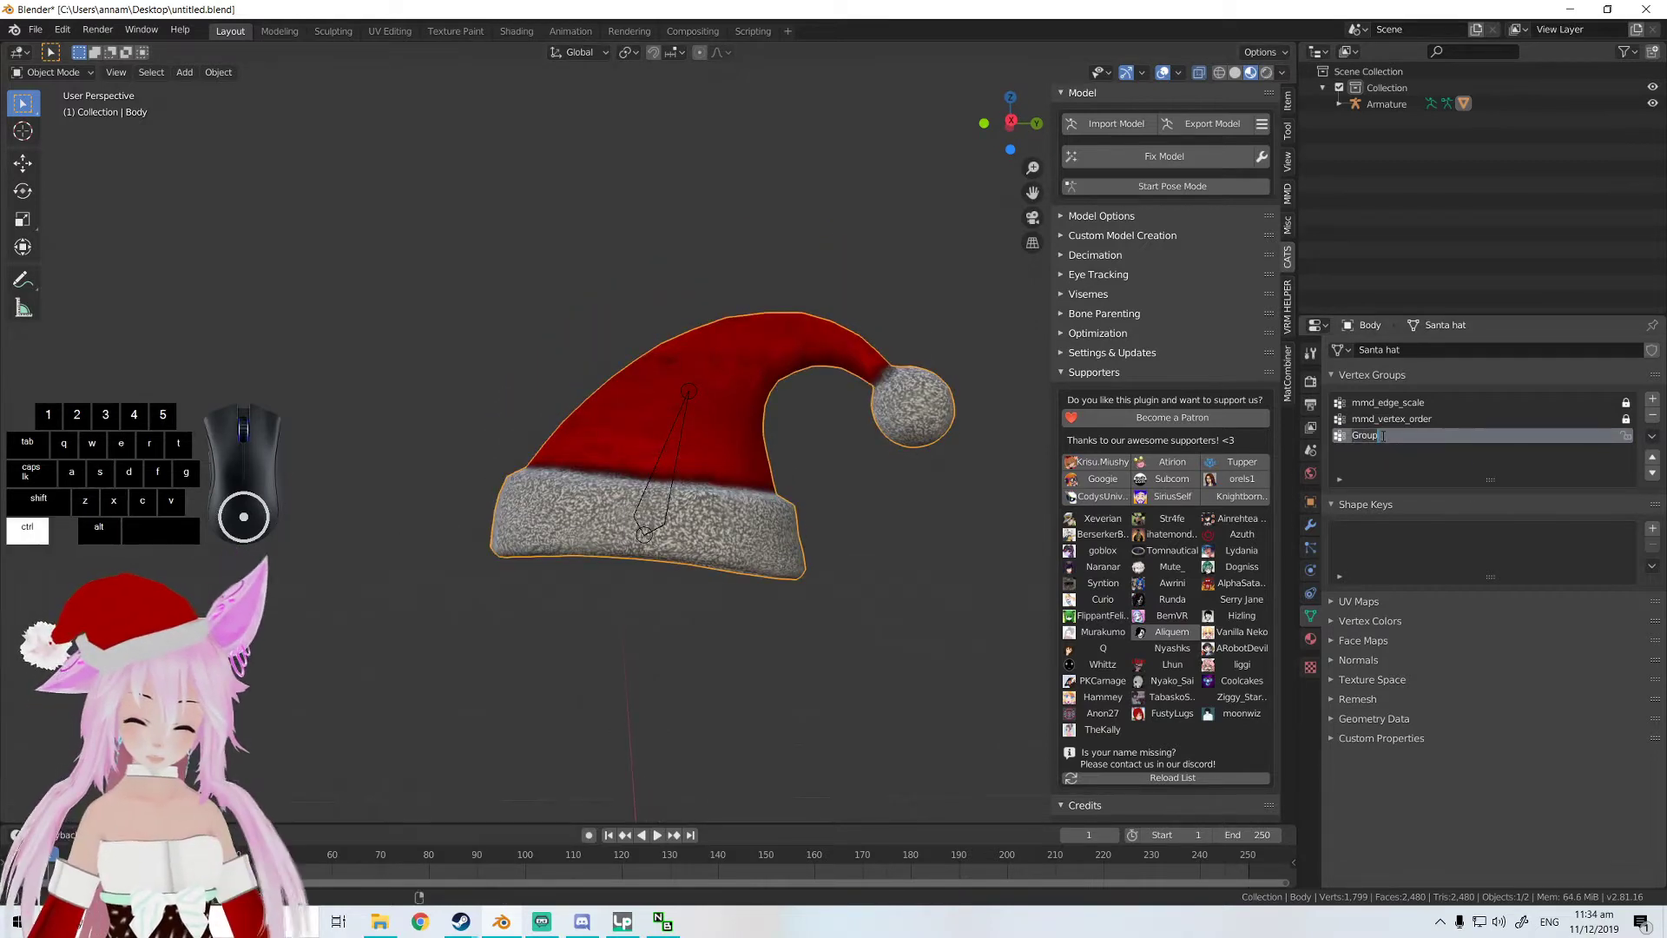
type("Root hat")
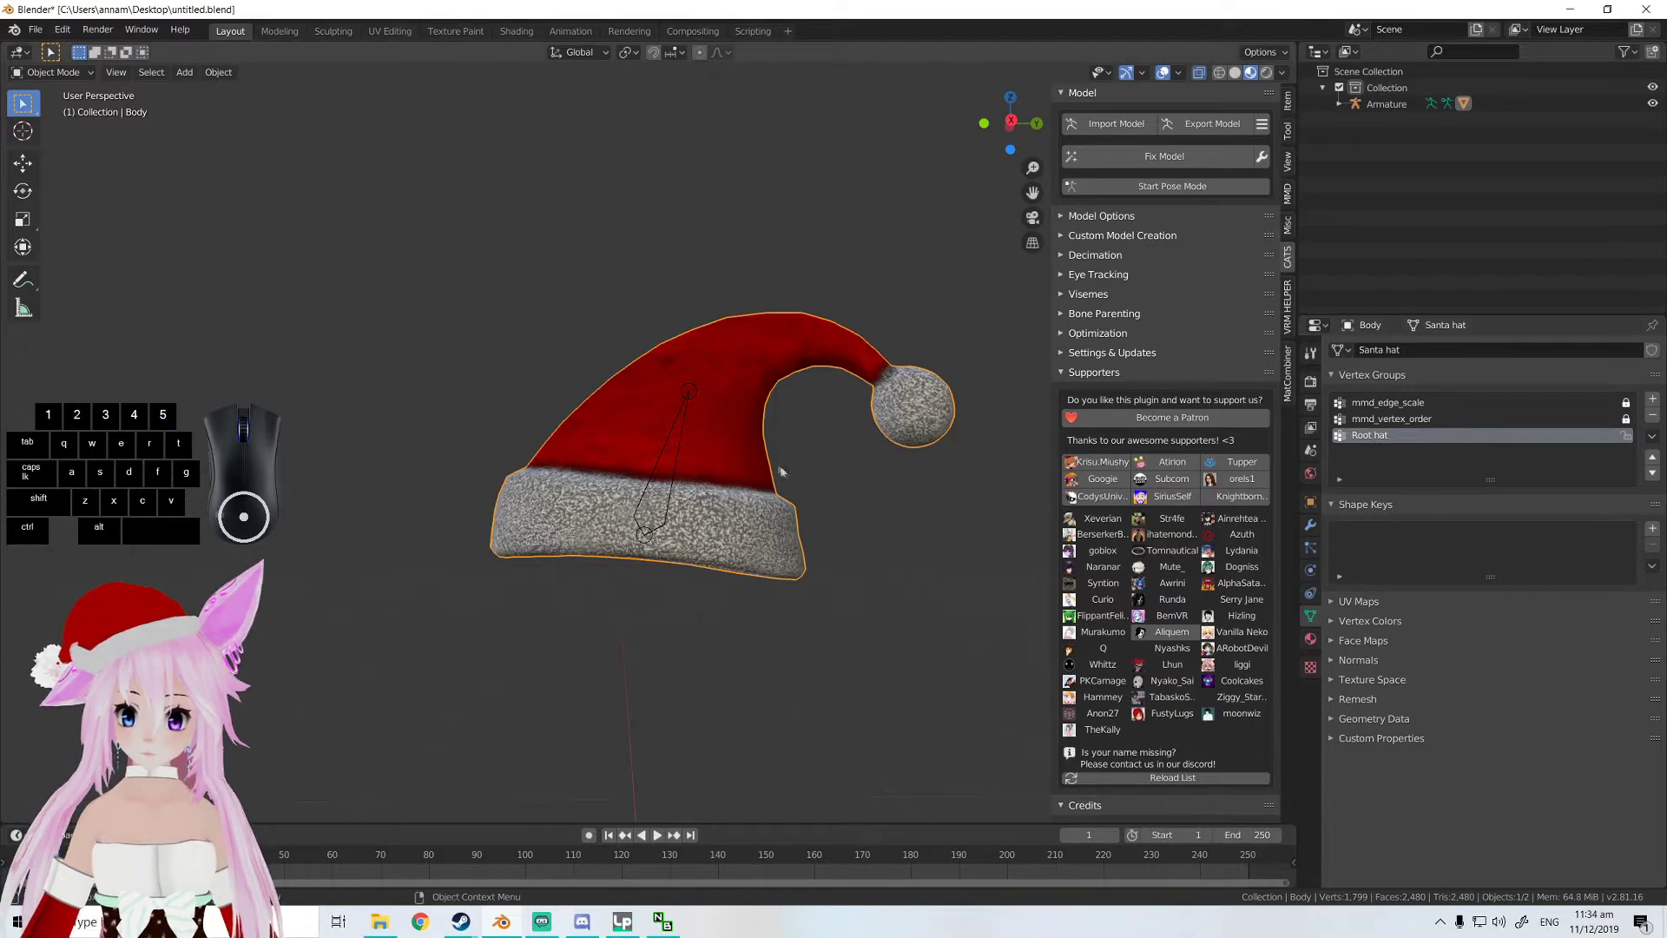
- Put the hat mesh in Edit Mode with all vertices deselected and X-ray enabled
middle_click_drag(752, 455, 753, 479, "shift")
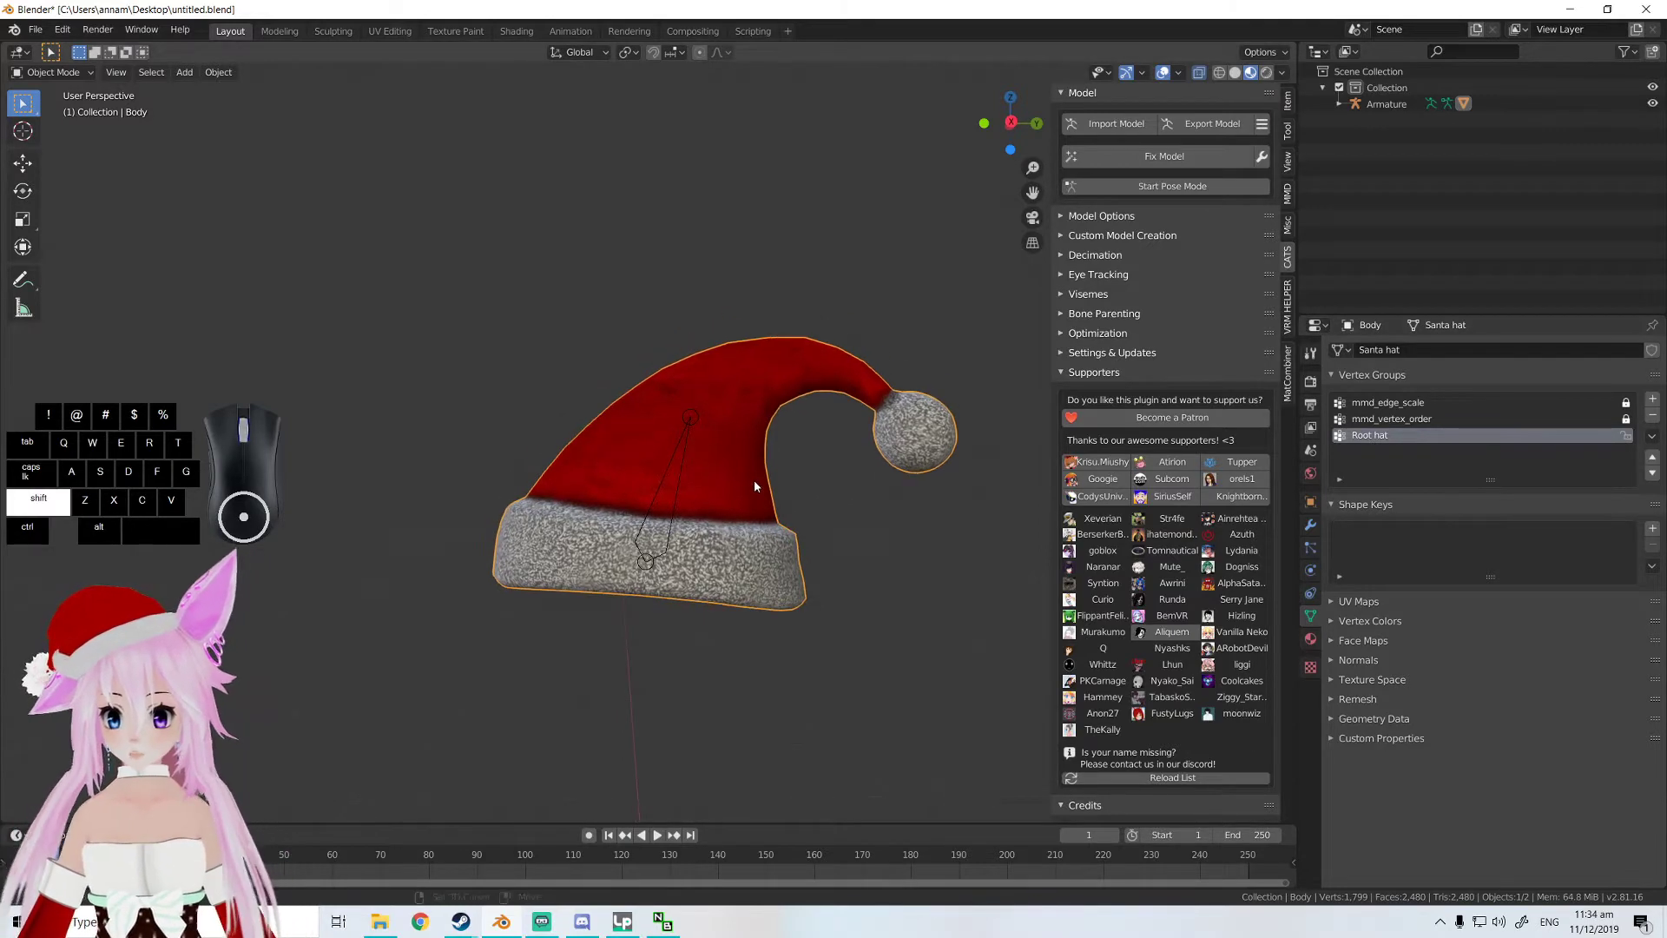
key("Tab")
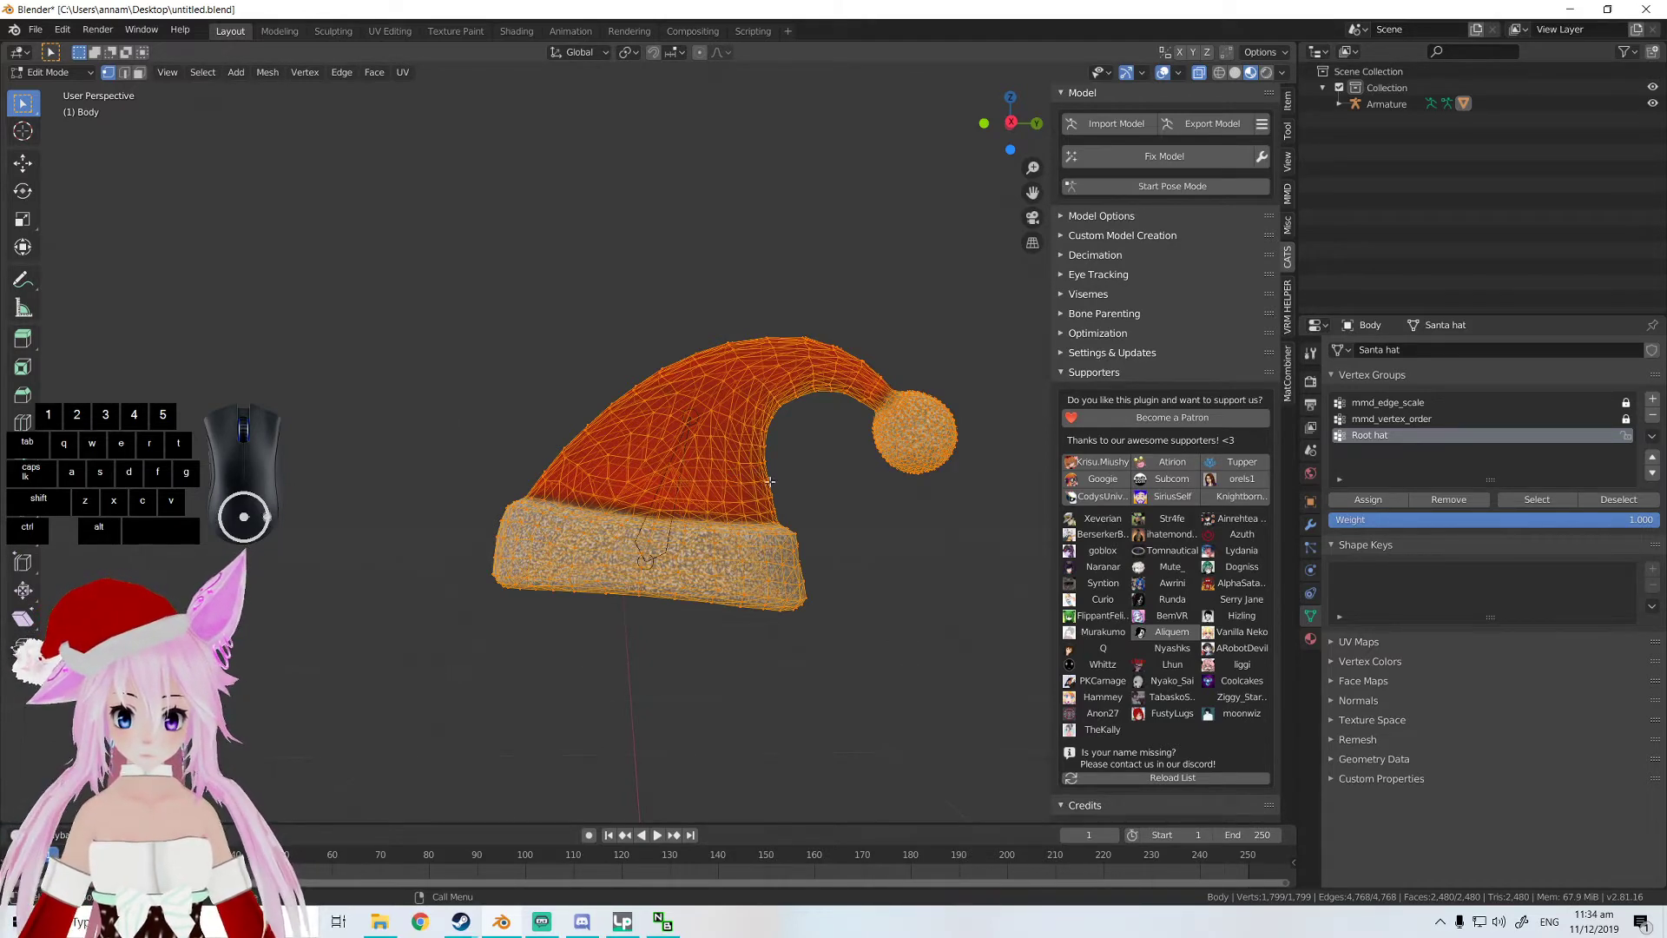
key("alt+a")
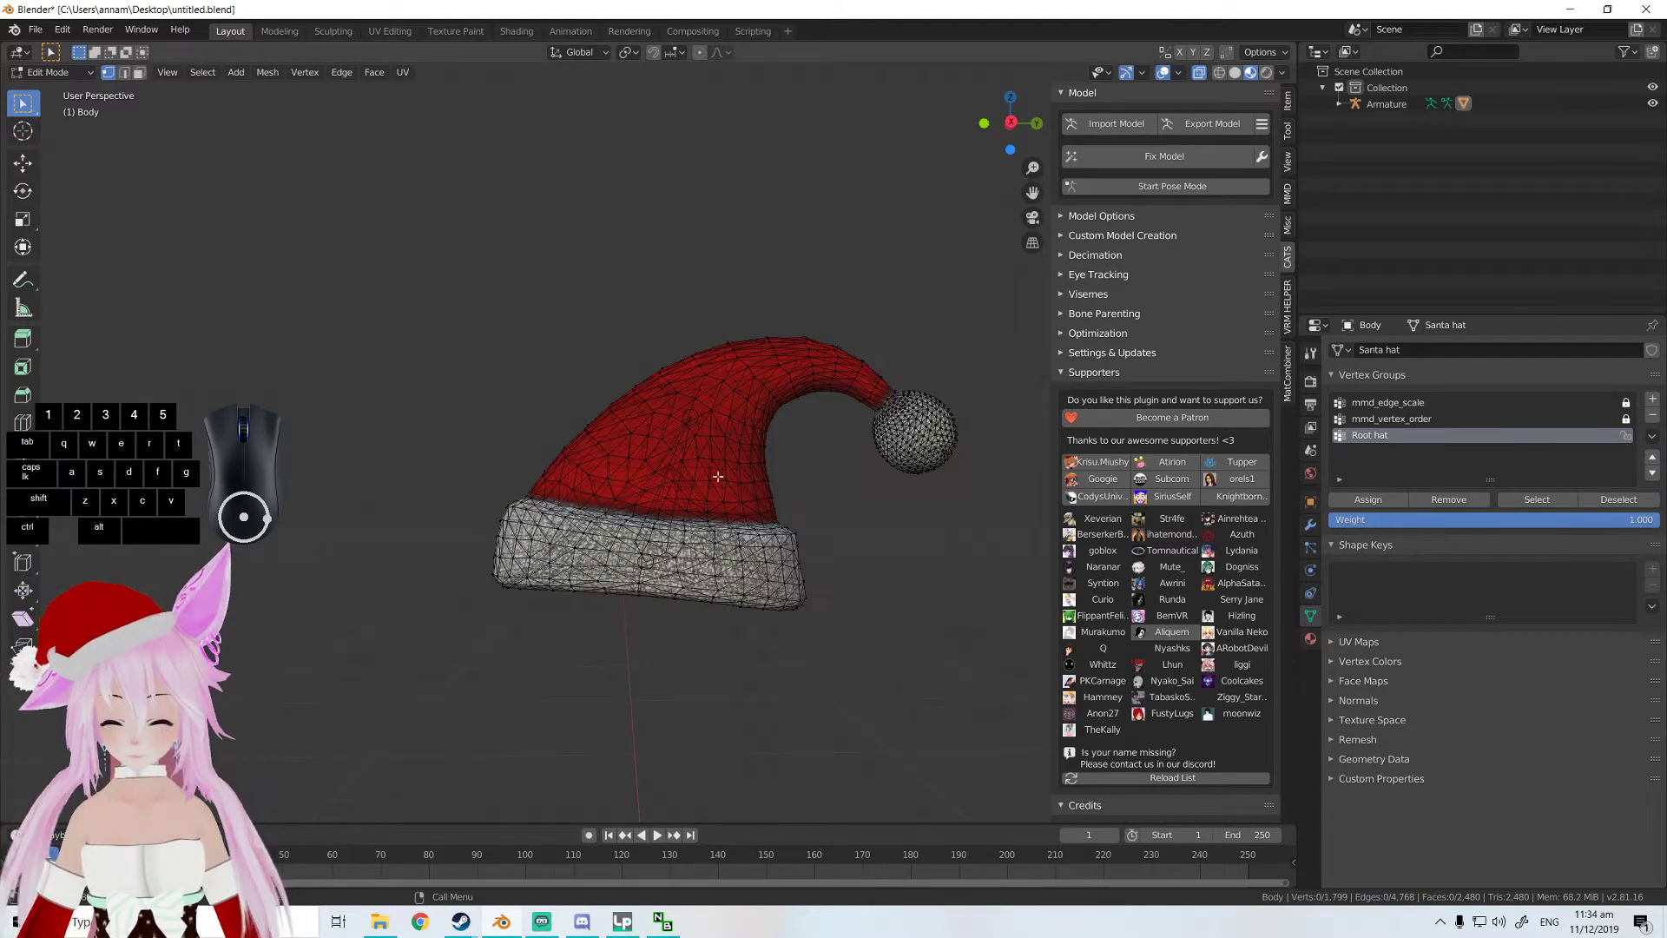
key("c")
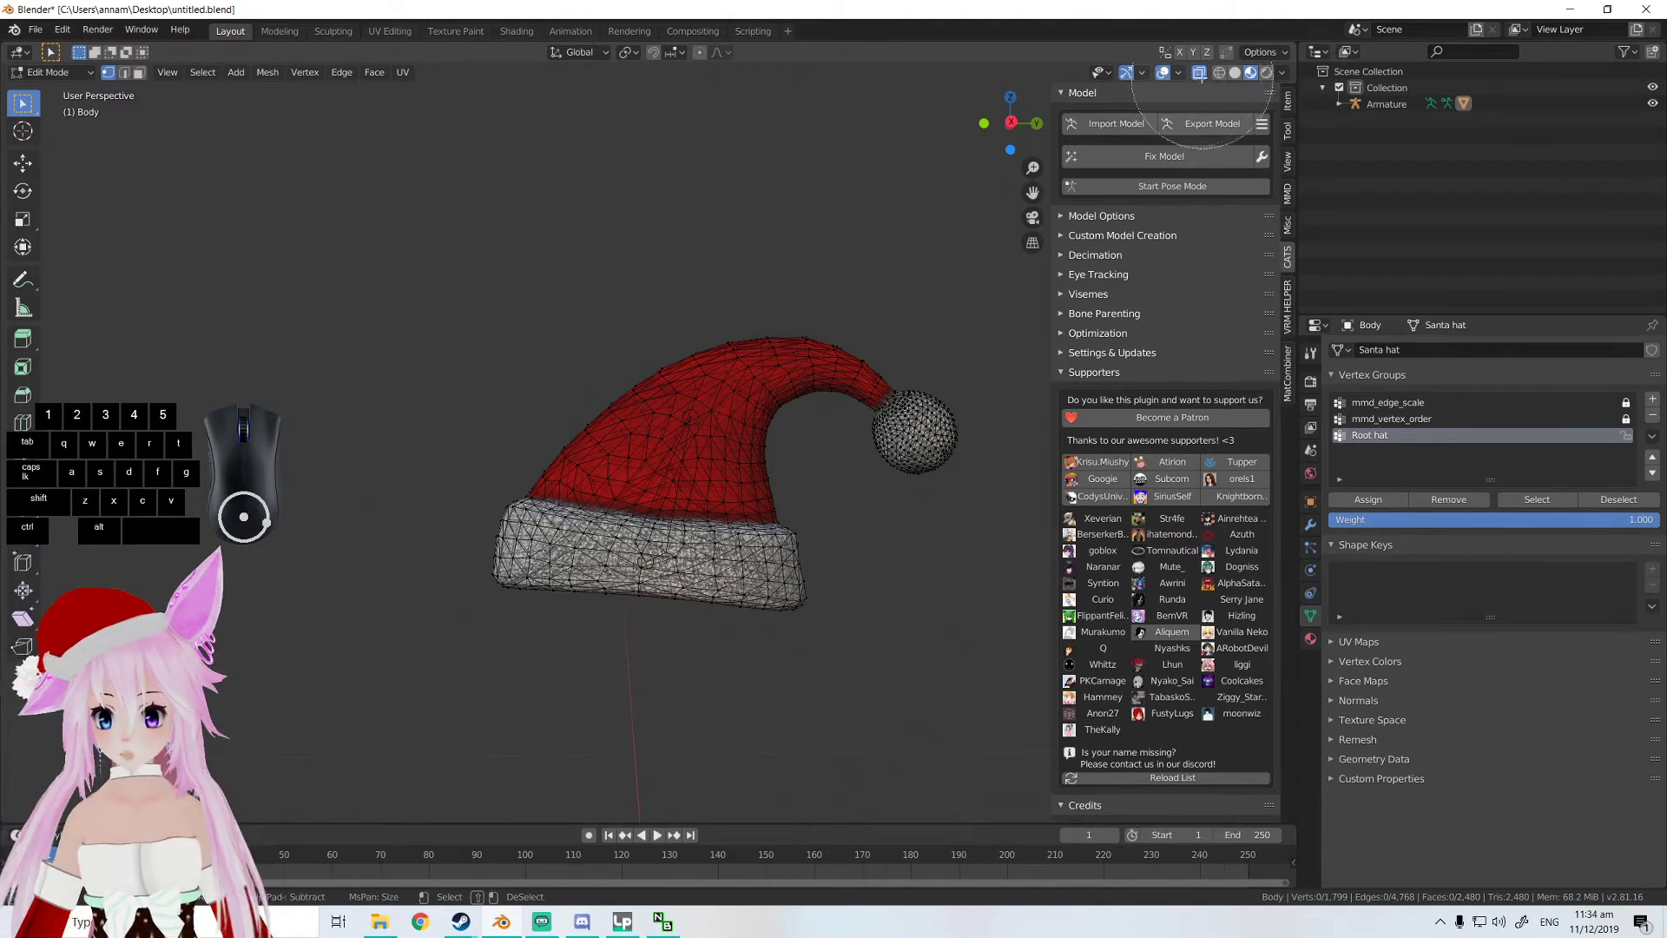
right_click(1202, 99)
left_click(1199, 73)
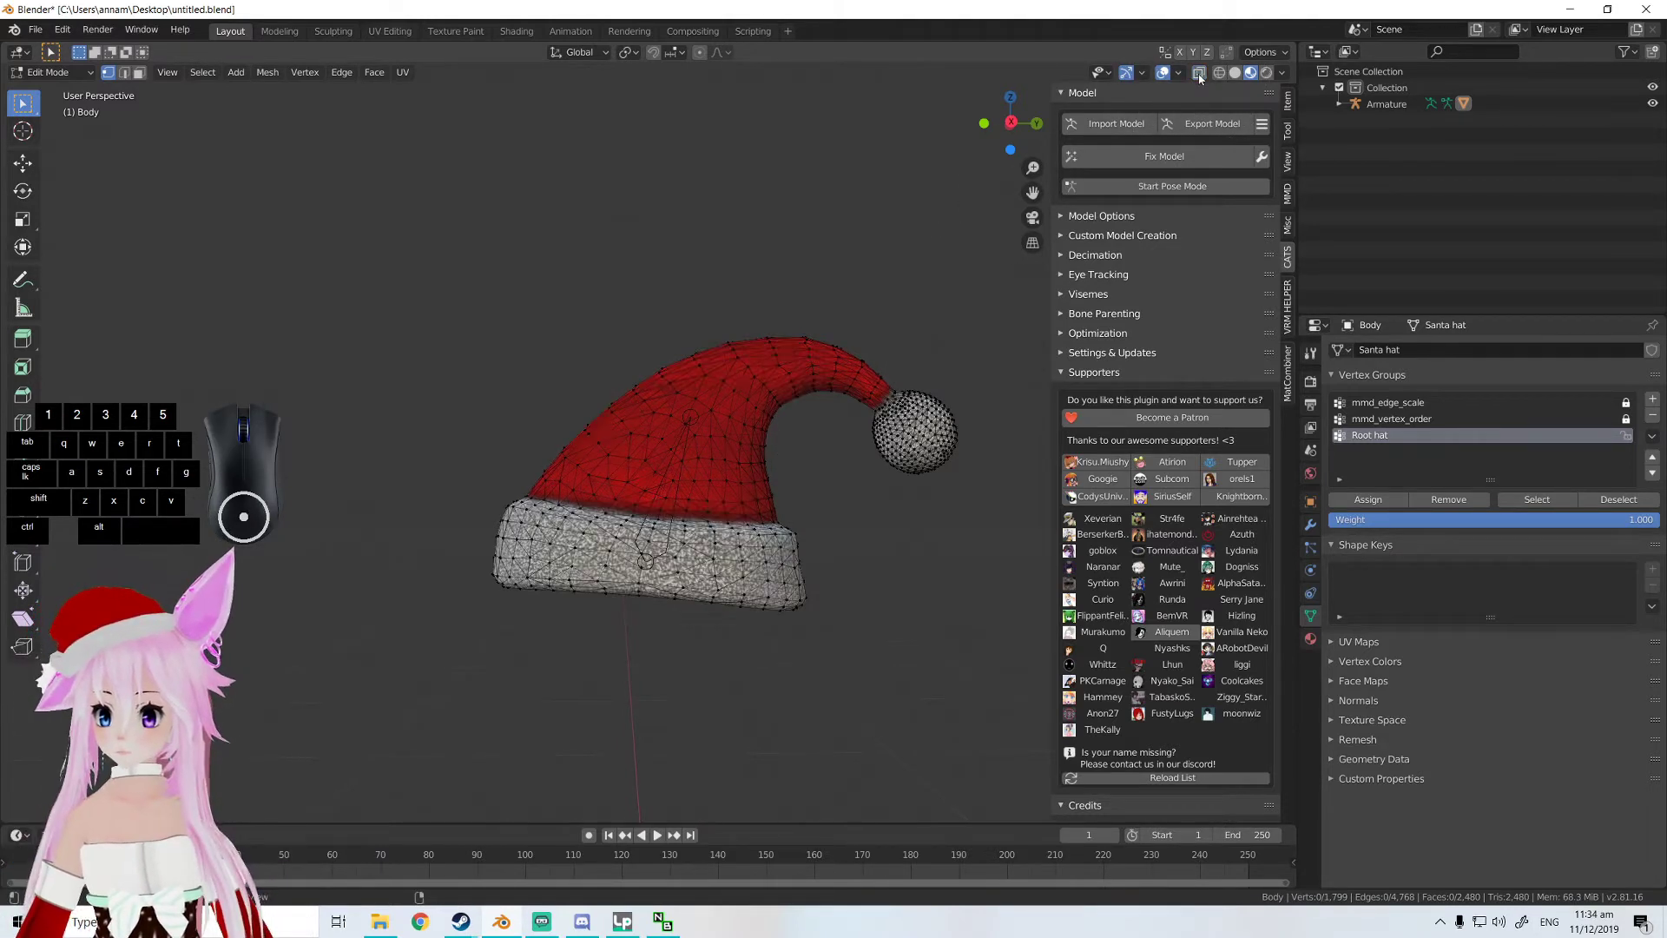
left_click(1199, 75)
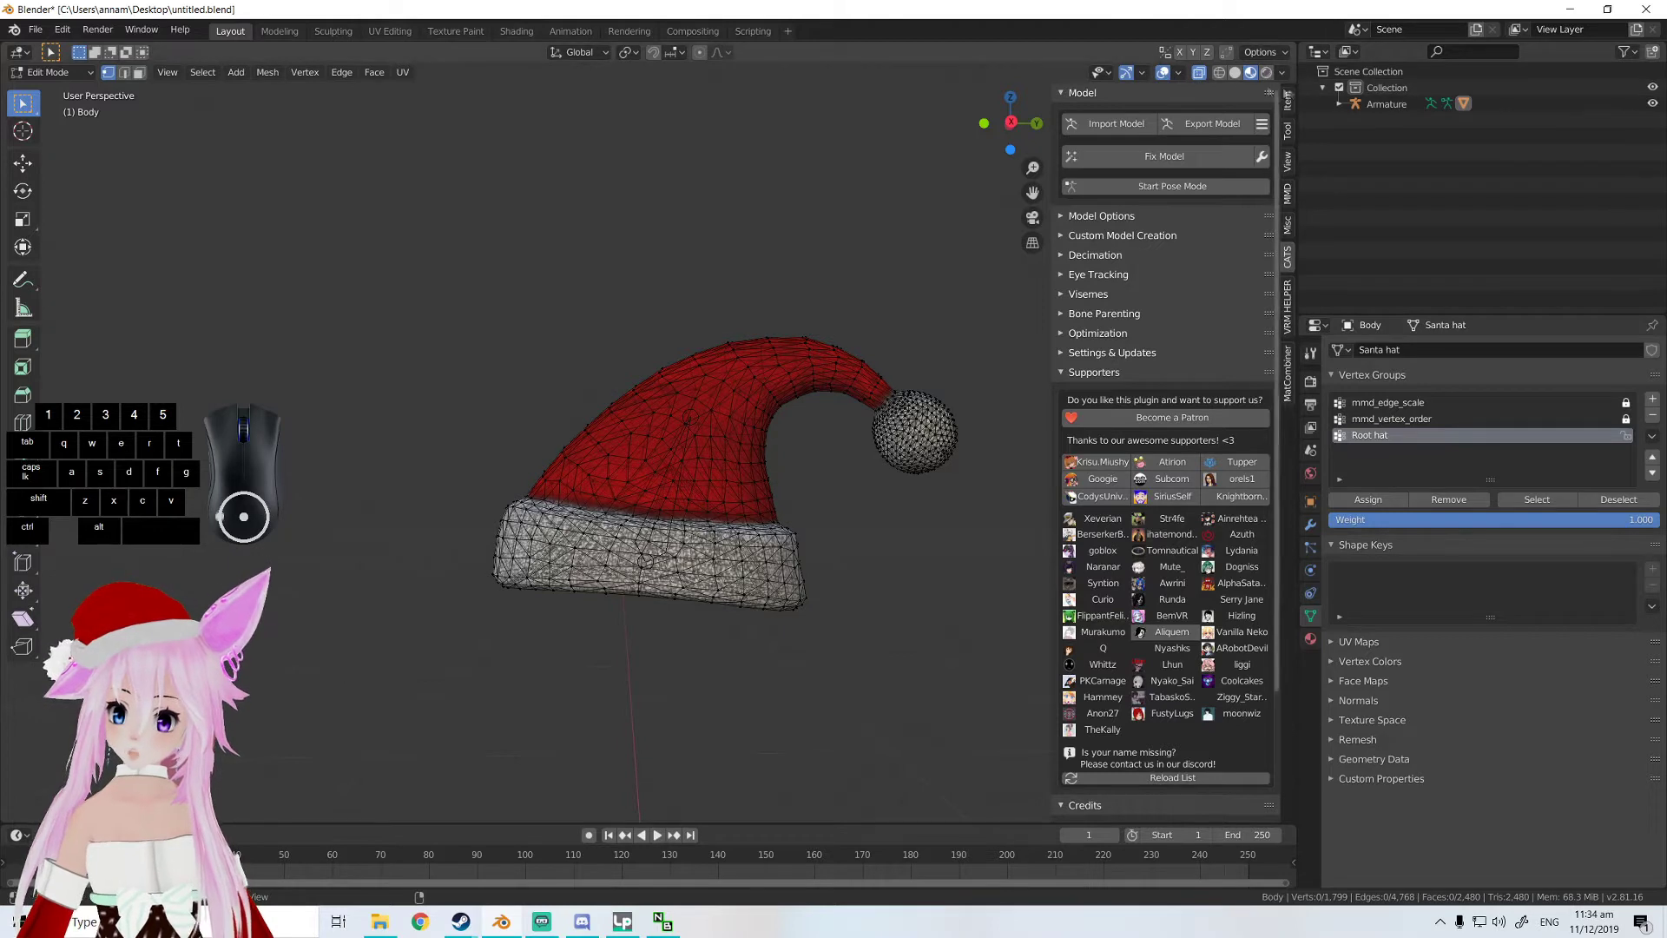
- Circle-select the fur brim and the lower part of the red cone and assign these vertices to the "Root hat" group with weight 1.000
key("c")
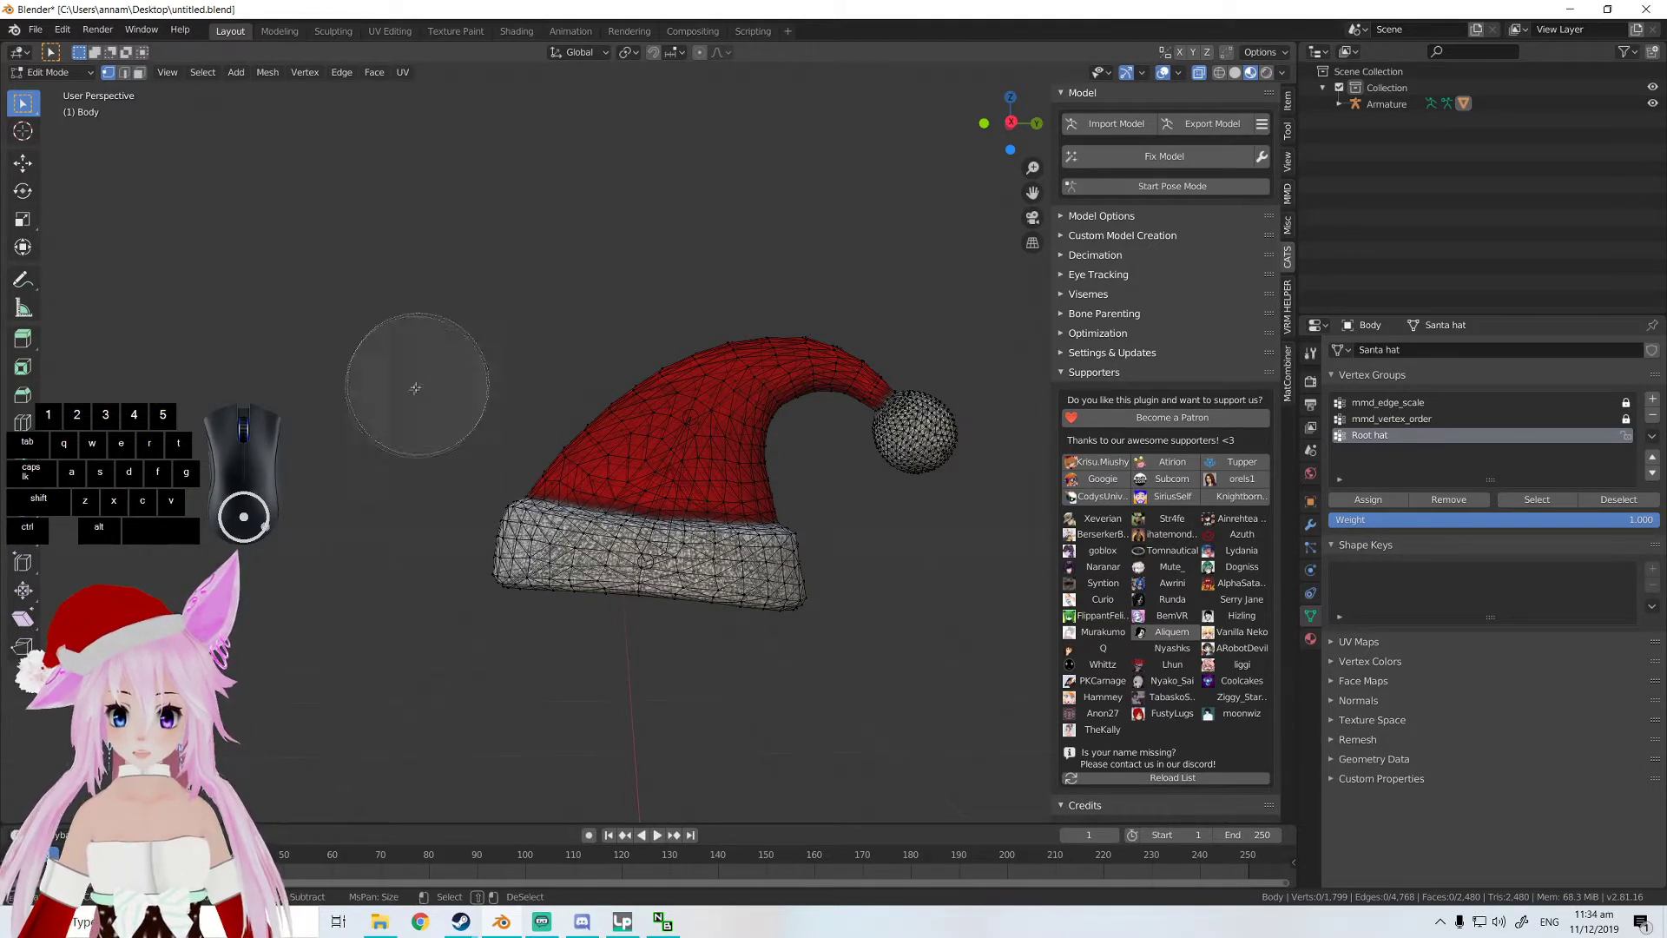
mouse_move(477, 474)
left_mouse_down()
mouse_move(694, 504)
mouse_move(756, 556)
mouse_move(528, 549)
left_mouse_up()
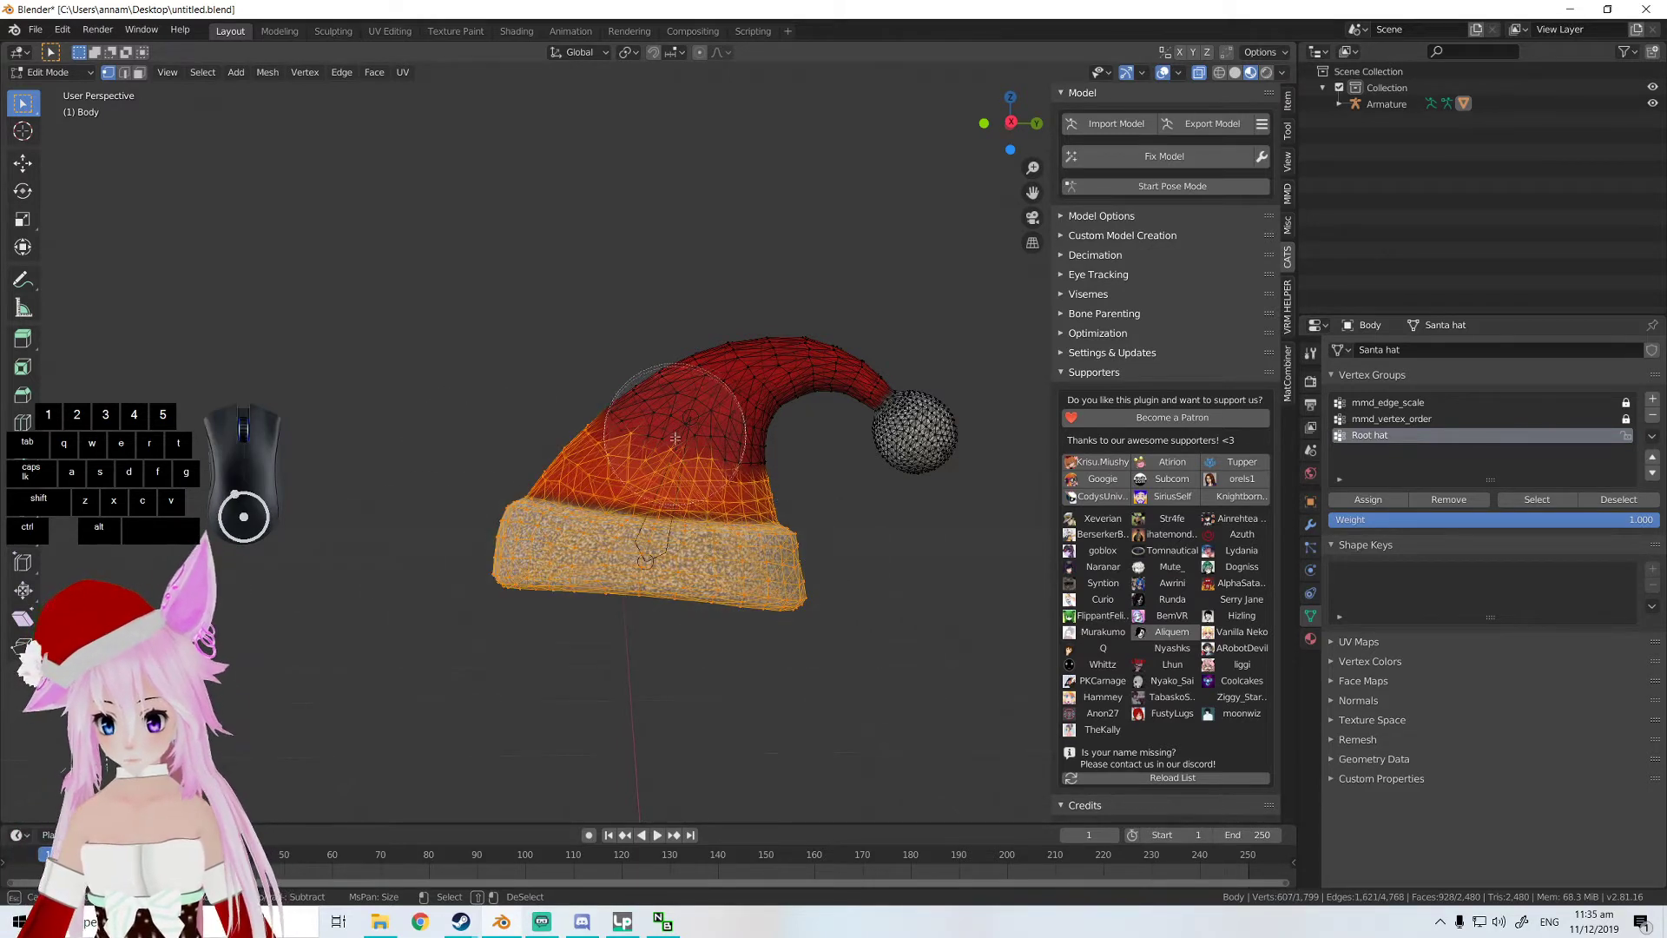
mouse_move(518, 446)
left_mouse_down()
mouse_move(759, 538)
mouse_move(566, 453)
mouse_move(691, 550)
mouse_move(615, 473)
mouse_move(564, 473)
left_mouse_up()
right_click(746, 638)
mouse_move(674, 625)
middle_mouse_down()
mouse_move(1042, 629)
mouse_move(781, 625)
mouse_move(885, 629)
middle_mouse_up()
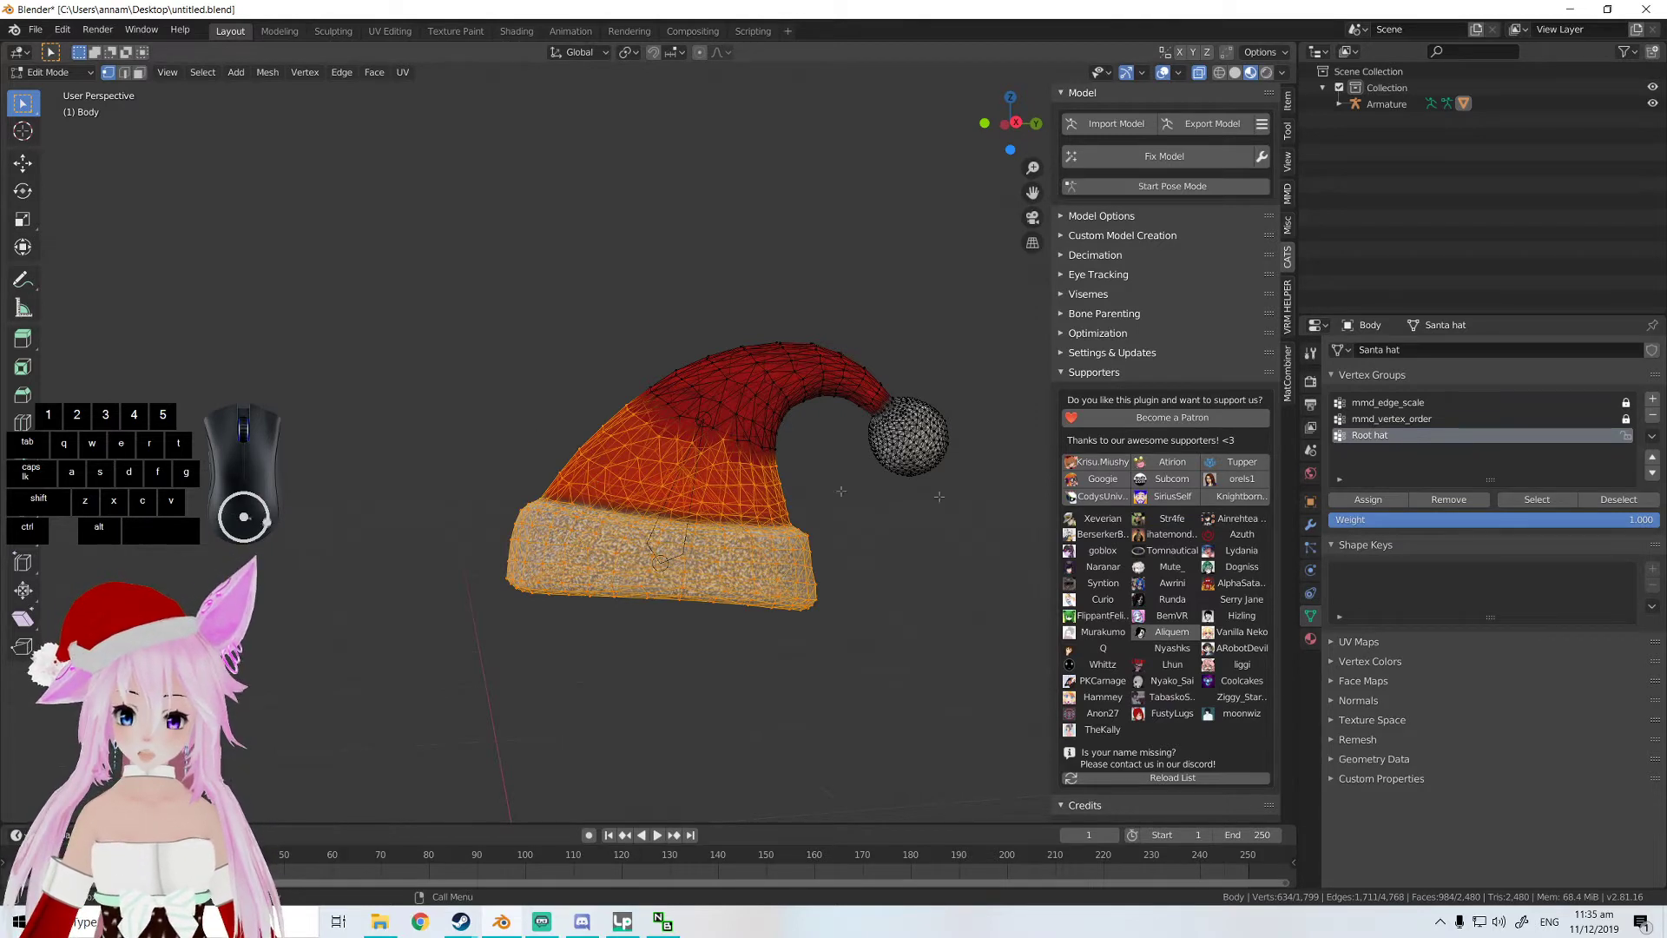
left_click(1367, 501)
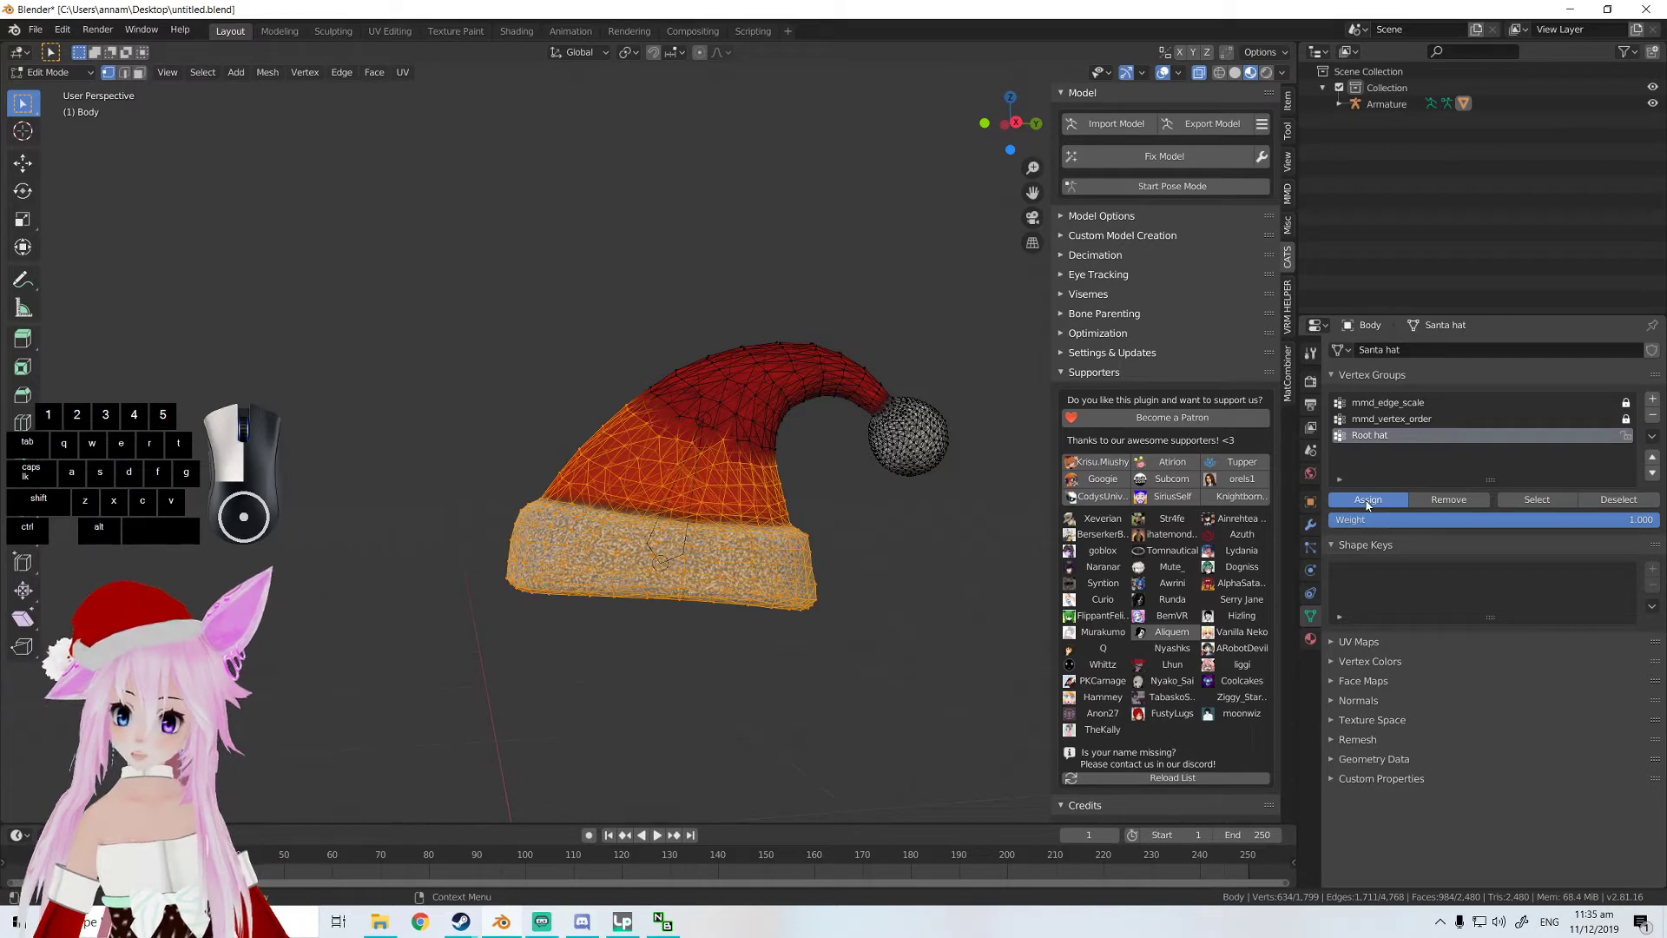
- Test the weights by rotating the "Root hat" bone in pose mode, and stop posing after checking how the brim deforms
left_click(1152, 187)
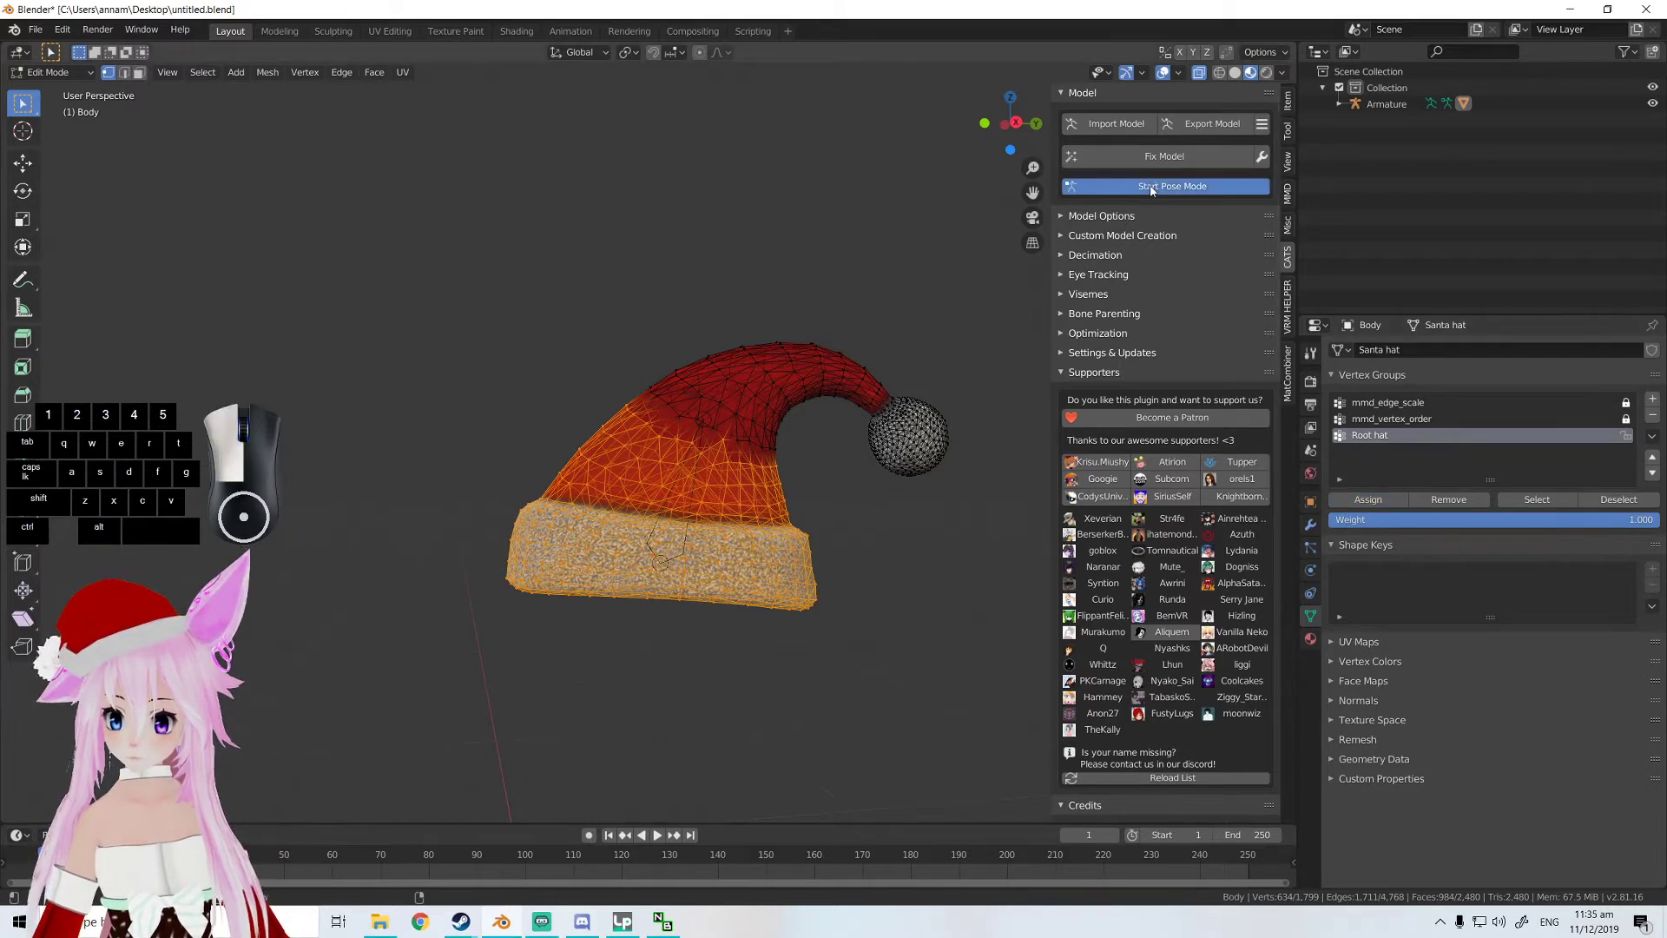
left_click_drag(659, 623, 686, 618)
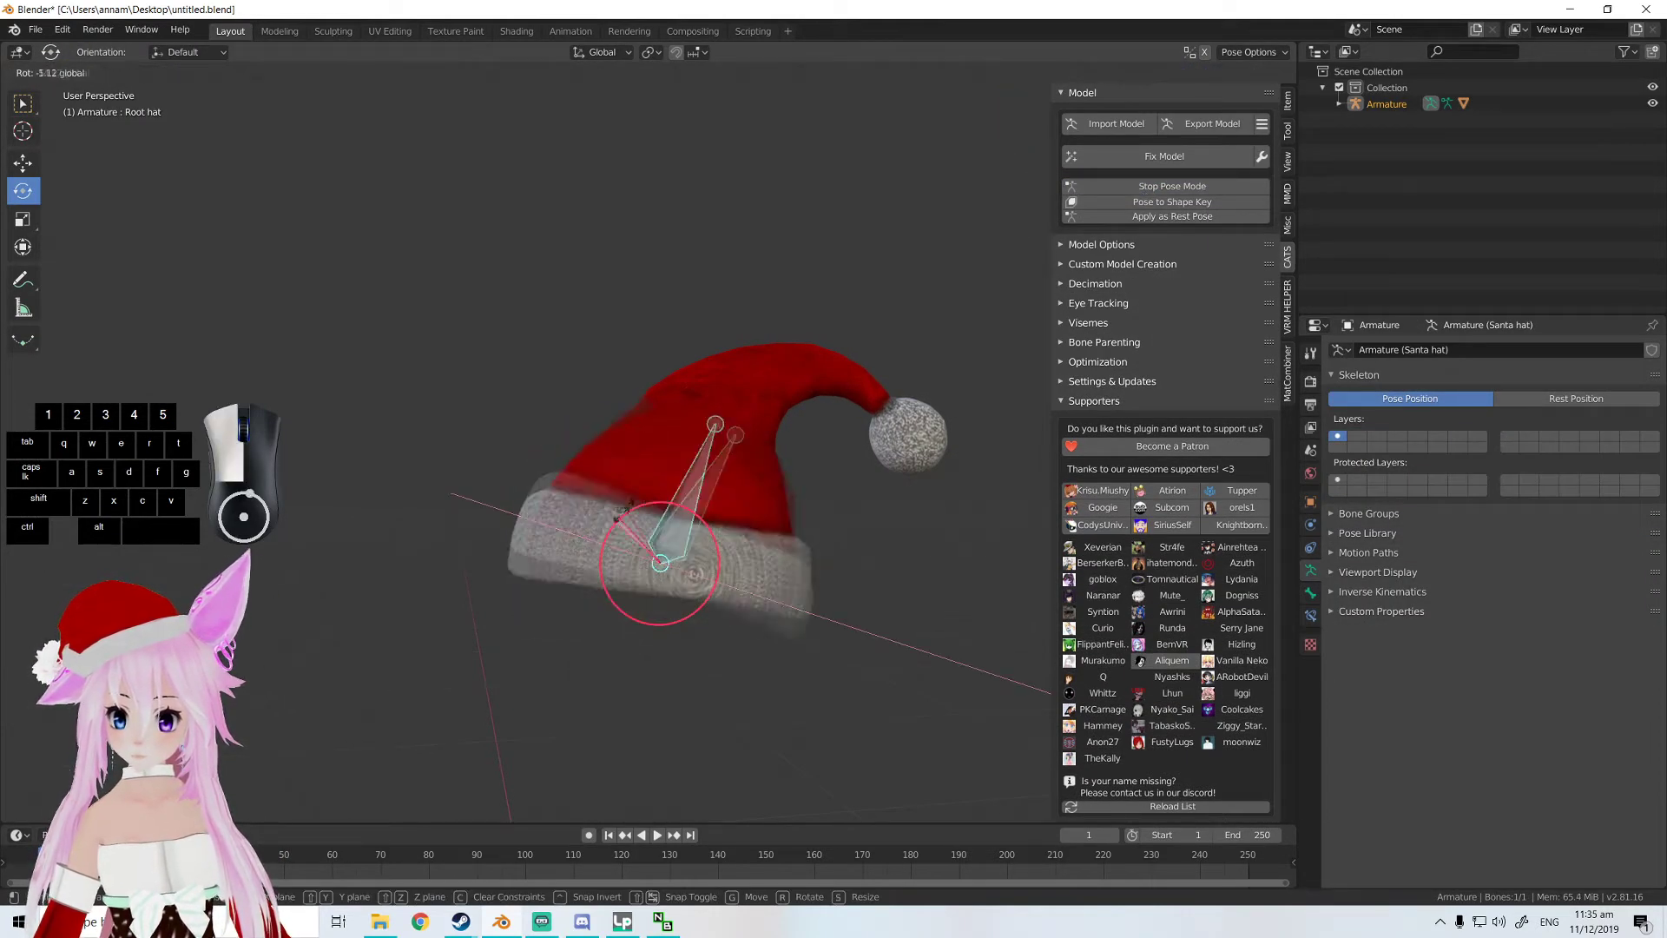
left_click_drag(620, 510, 710, 573)
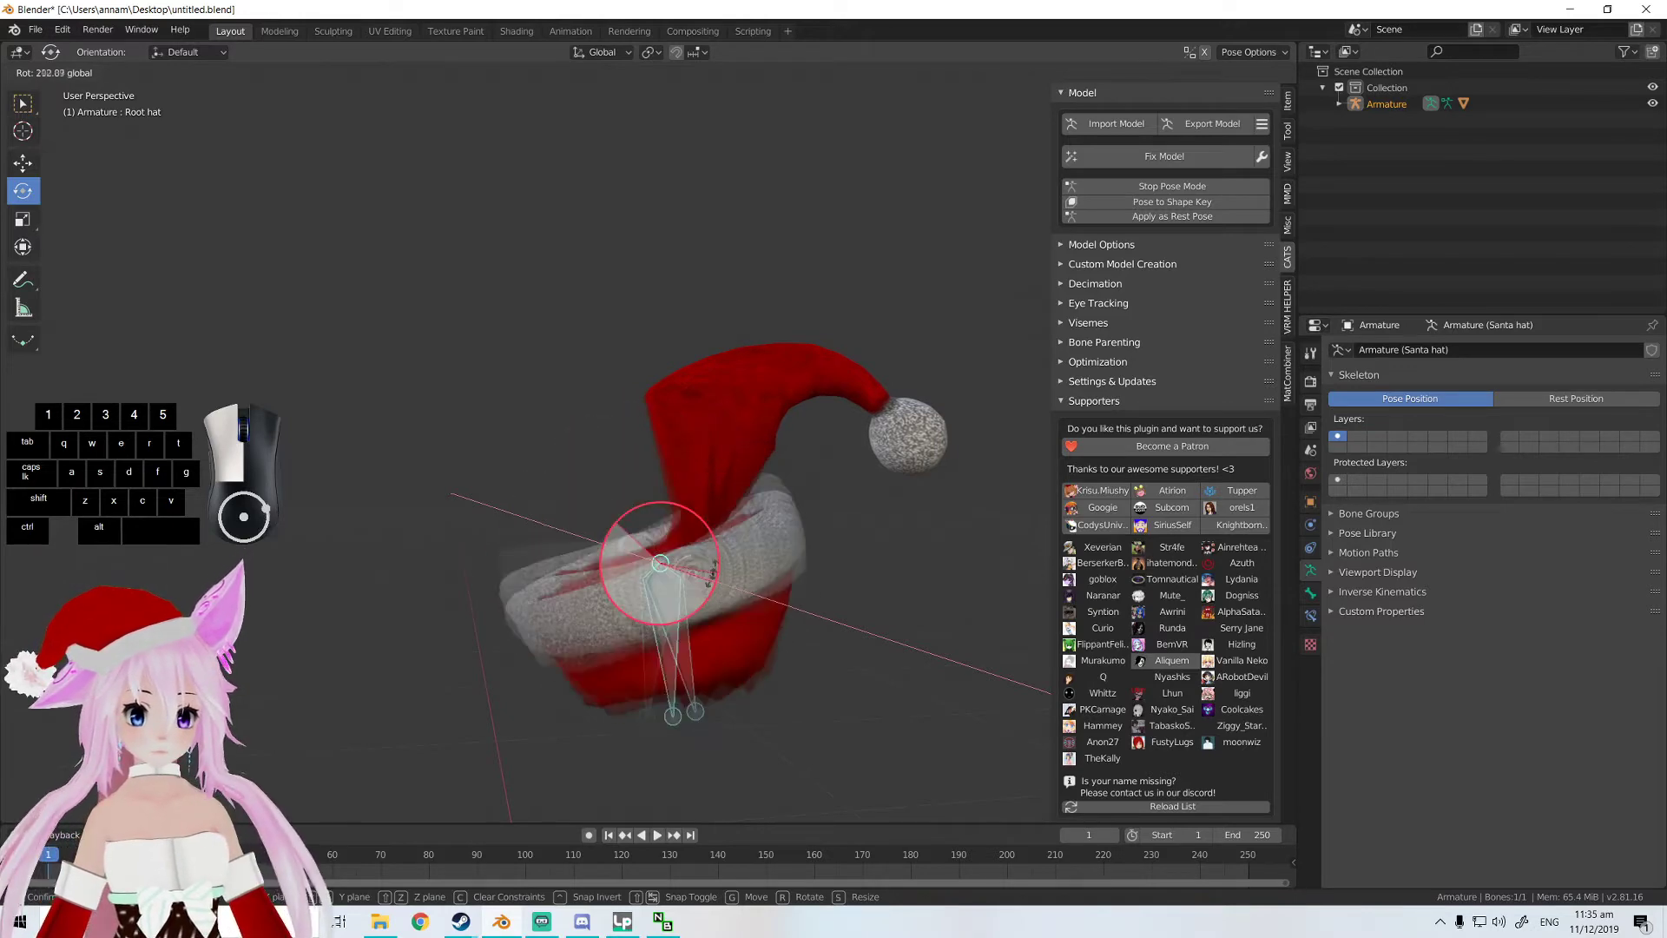
right_click(711, 573)
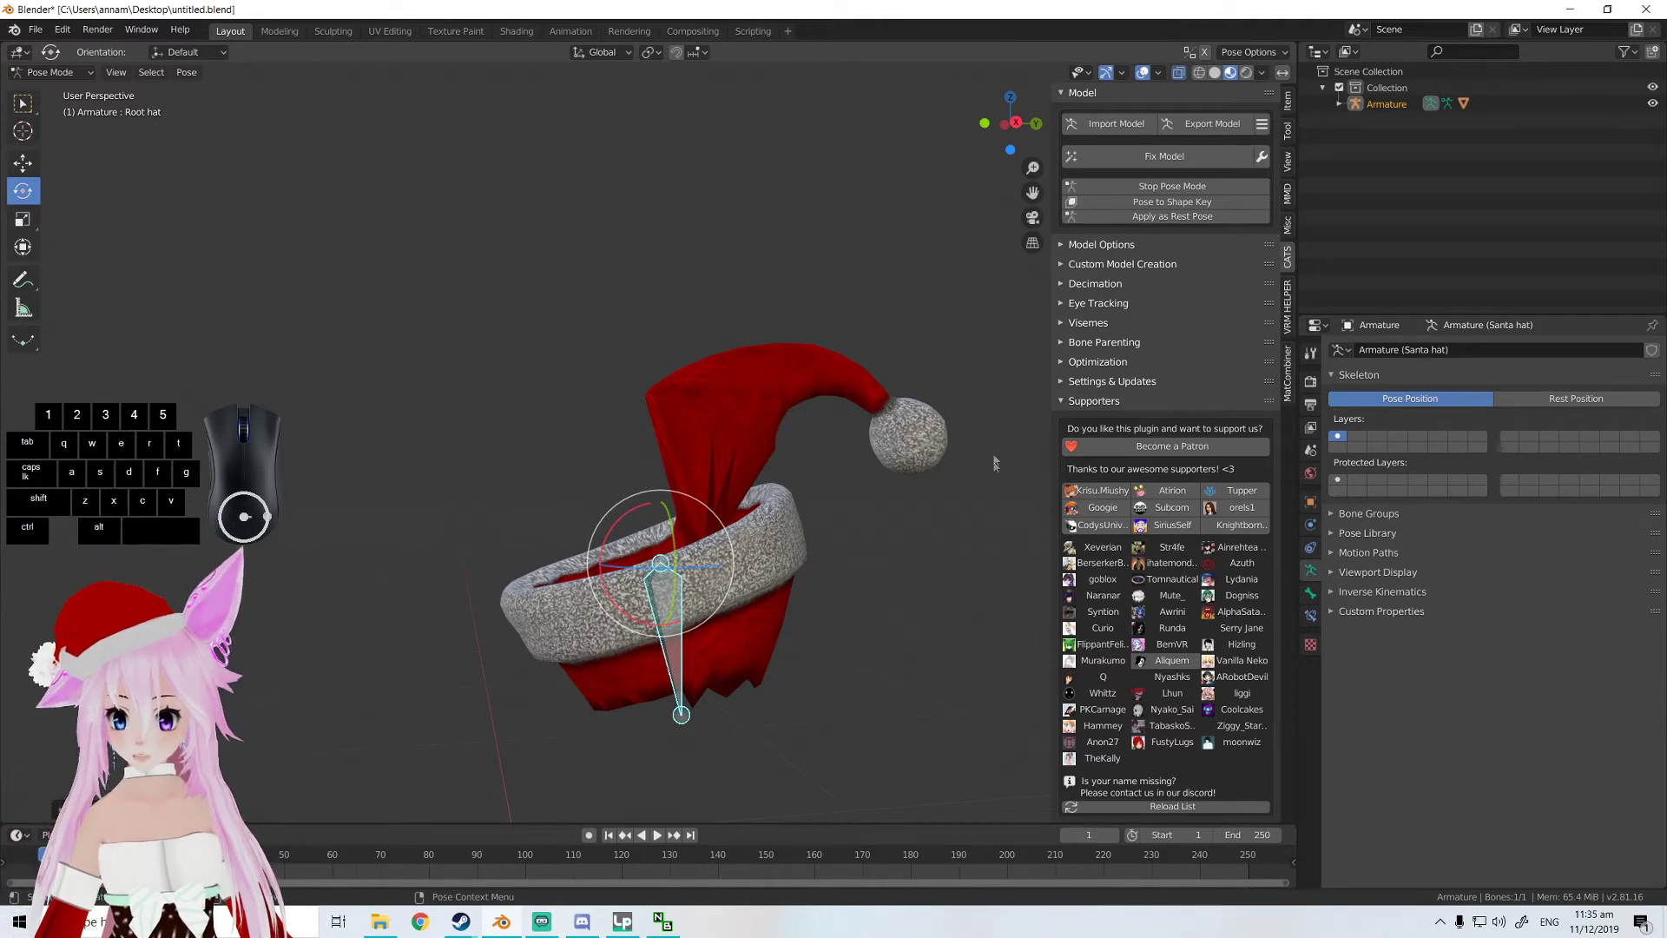
left_click(1148, 187)
- Put the armature in Edit Mode and select the "Root hat" bone for extrusion
middle_click_drag(999, 295, 729, 495)
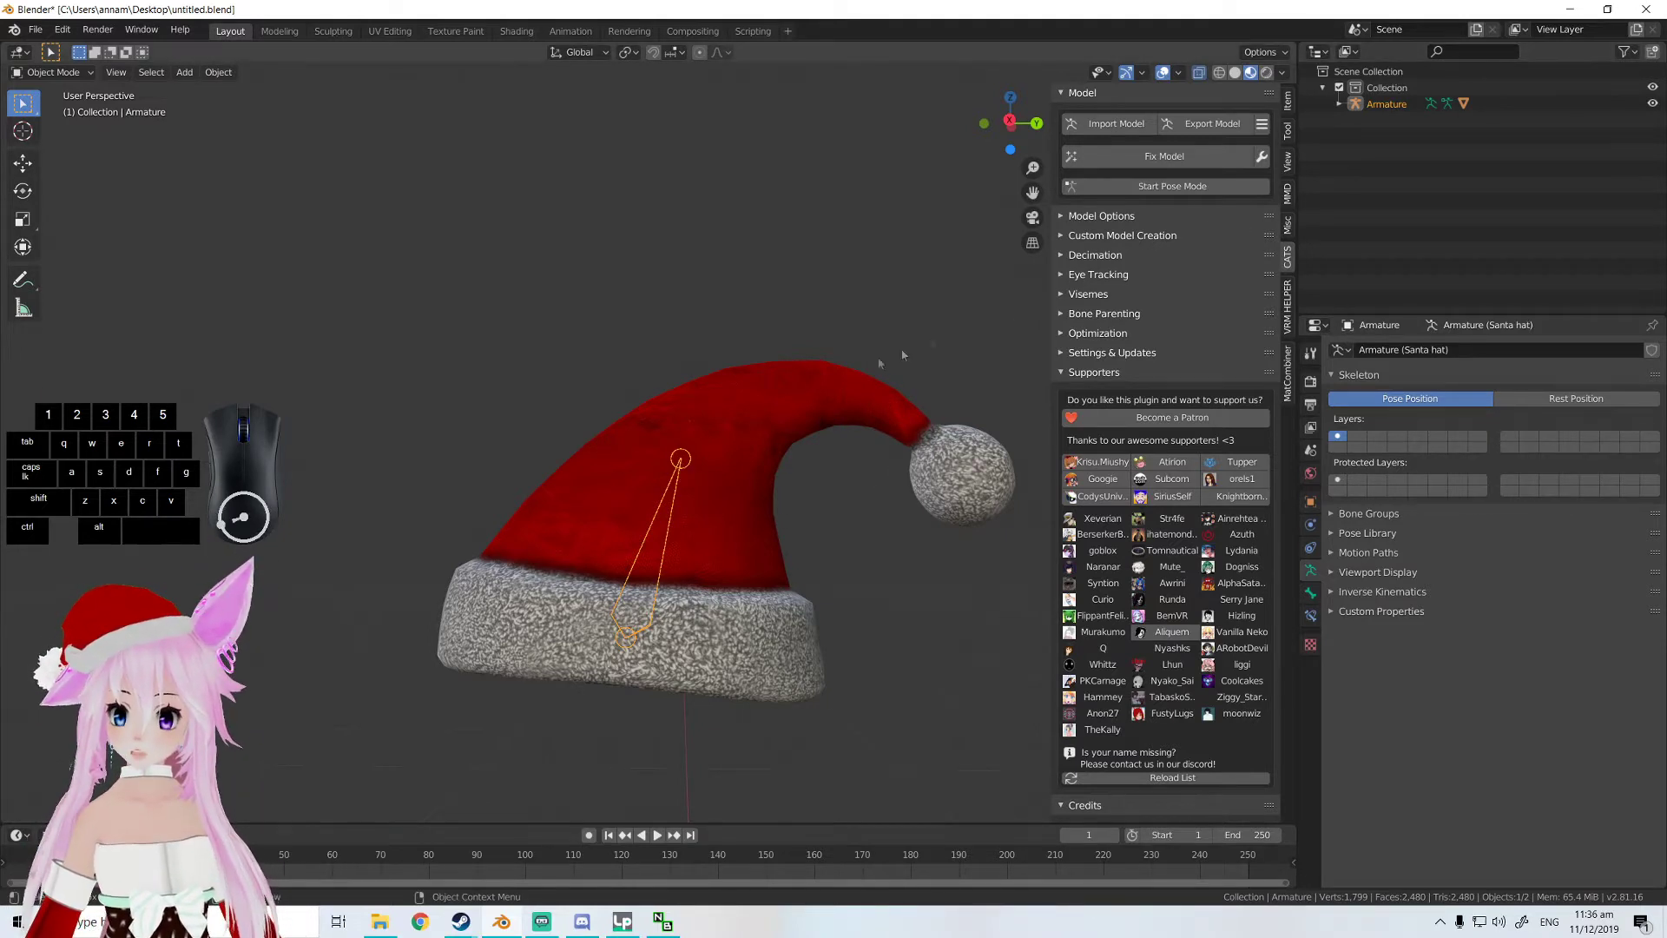
key("Tab")
left_click(676, 463)
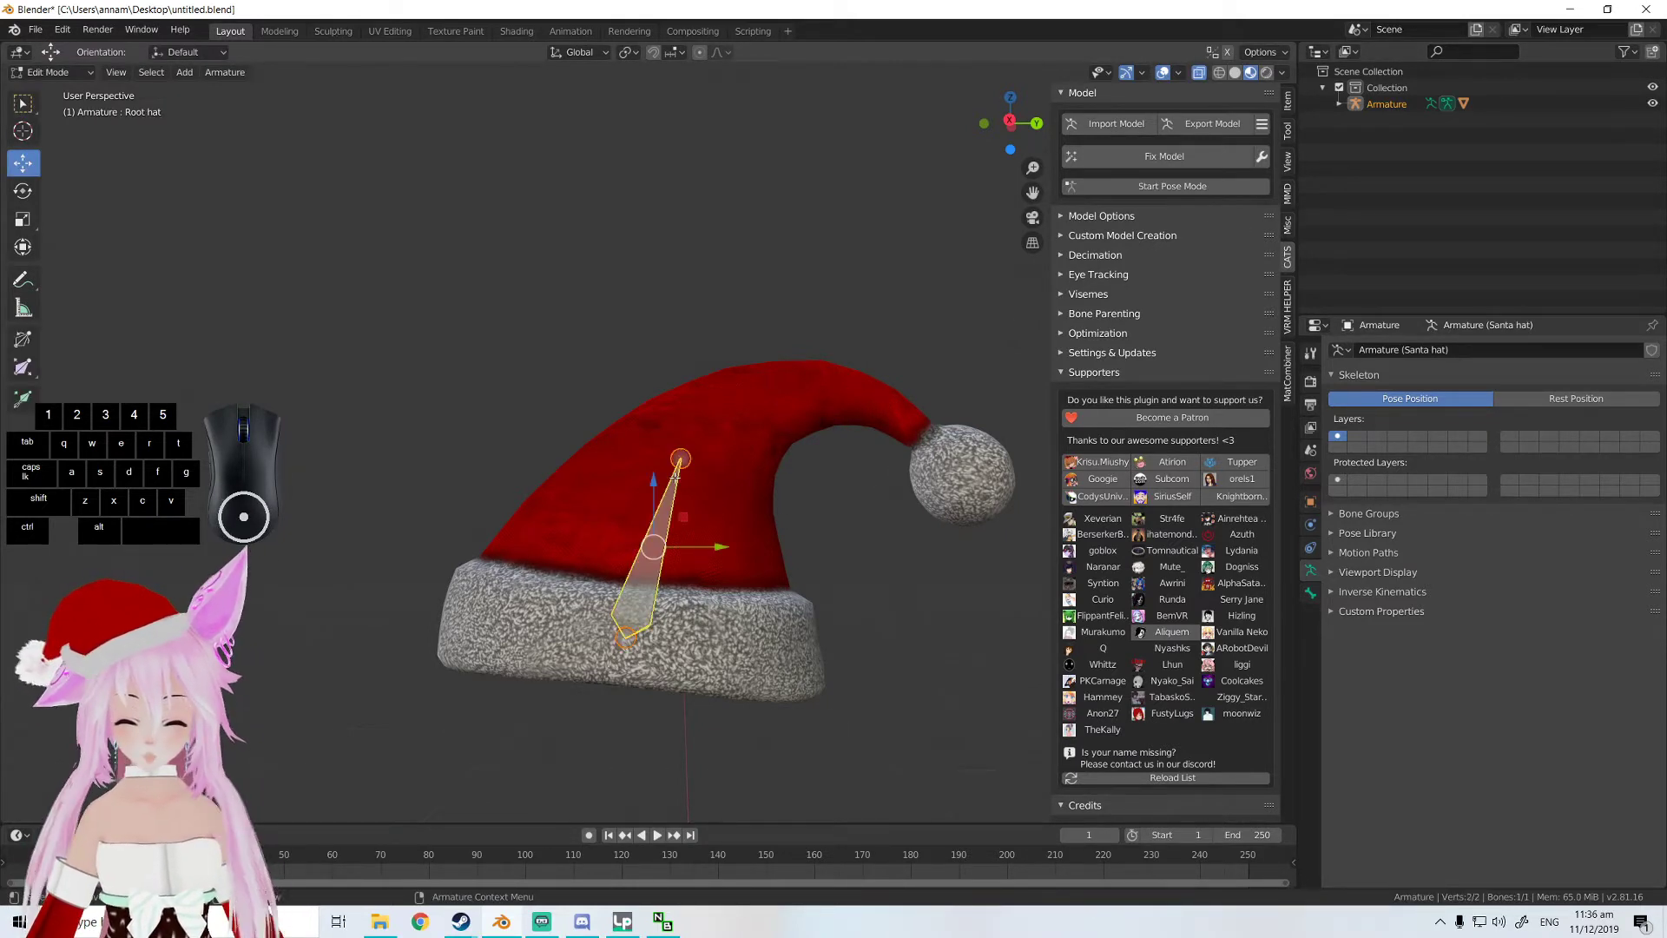
key("e")
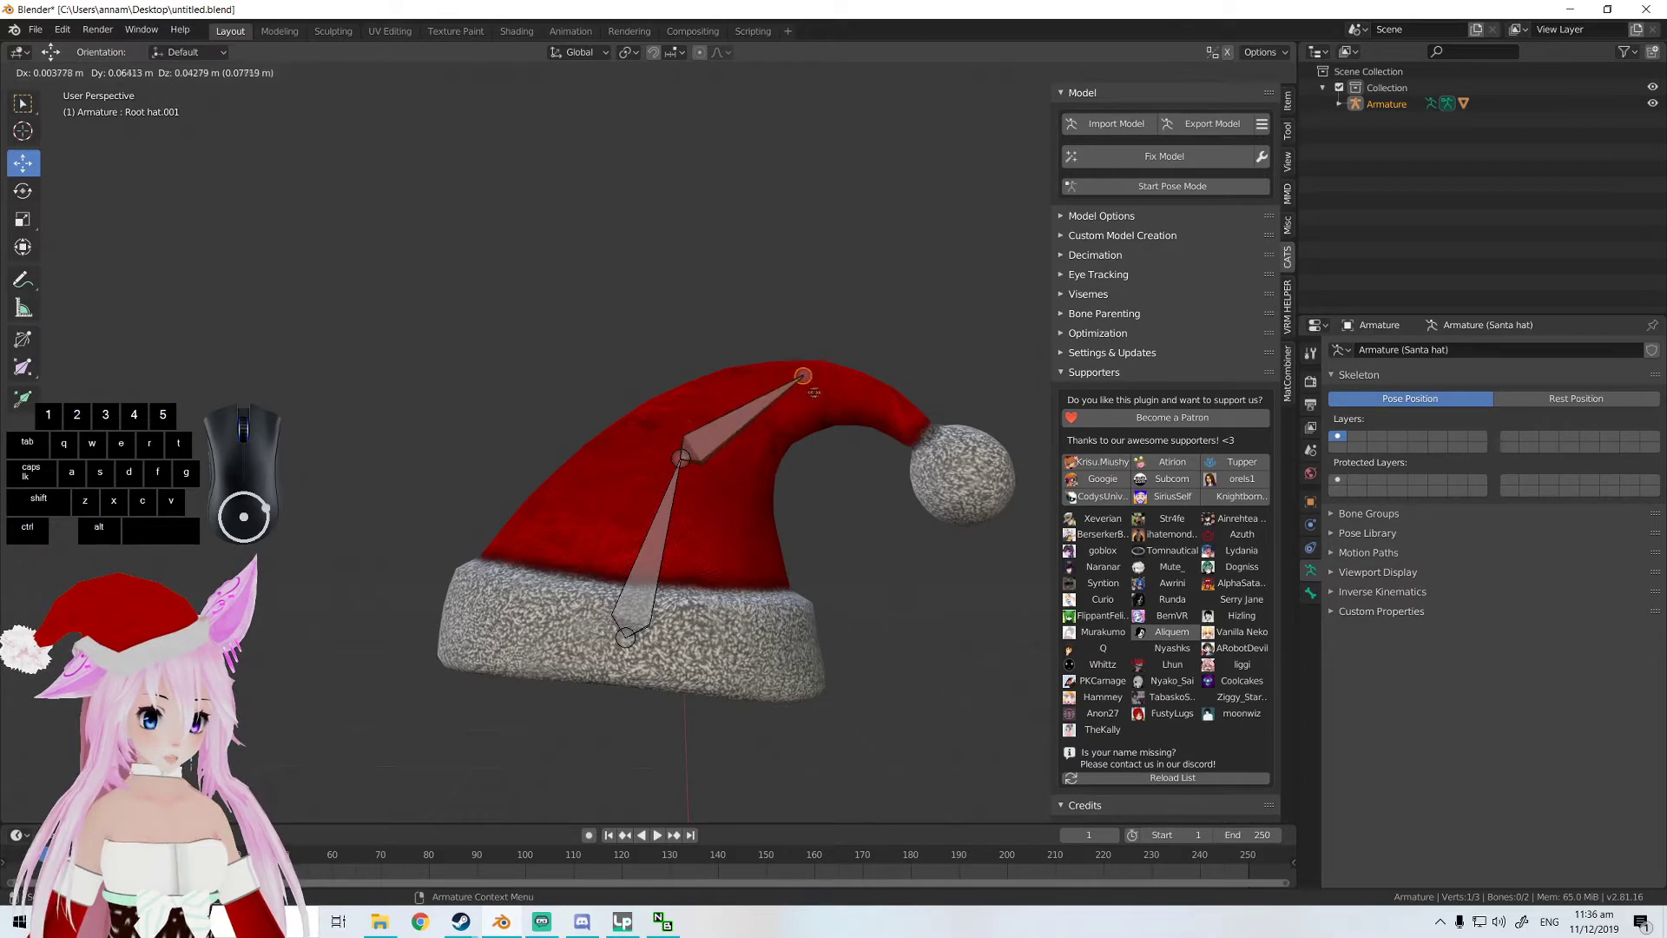
left_click(821, 400)
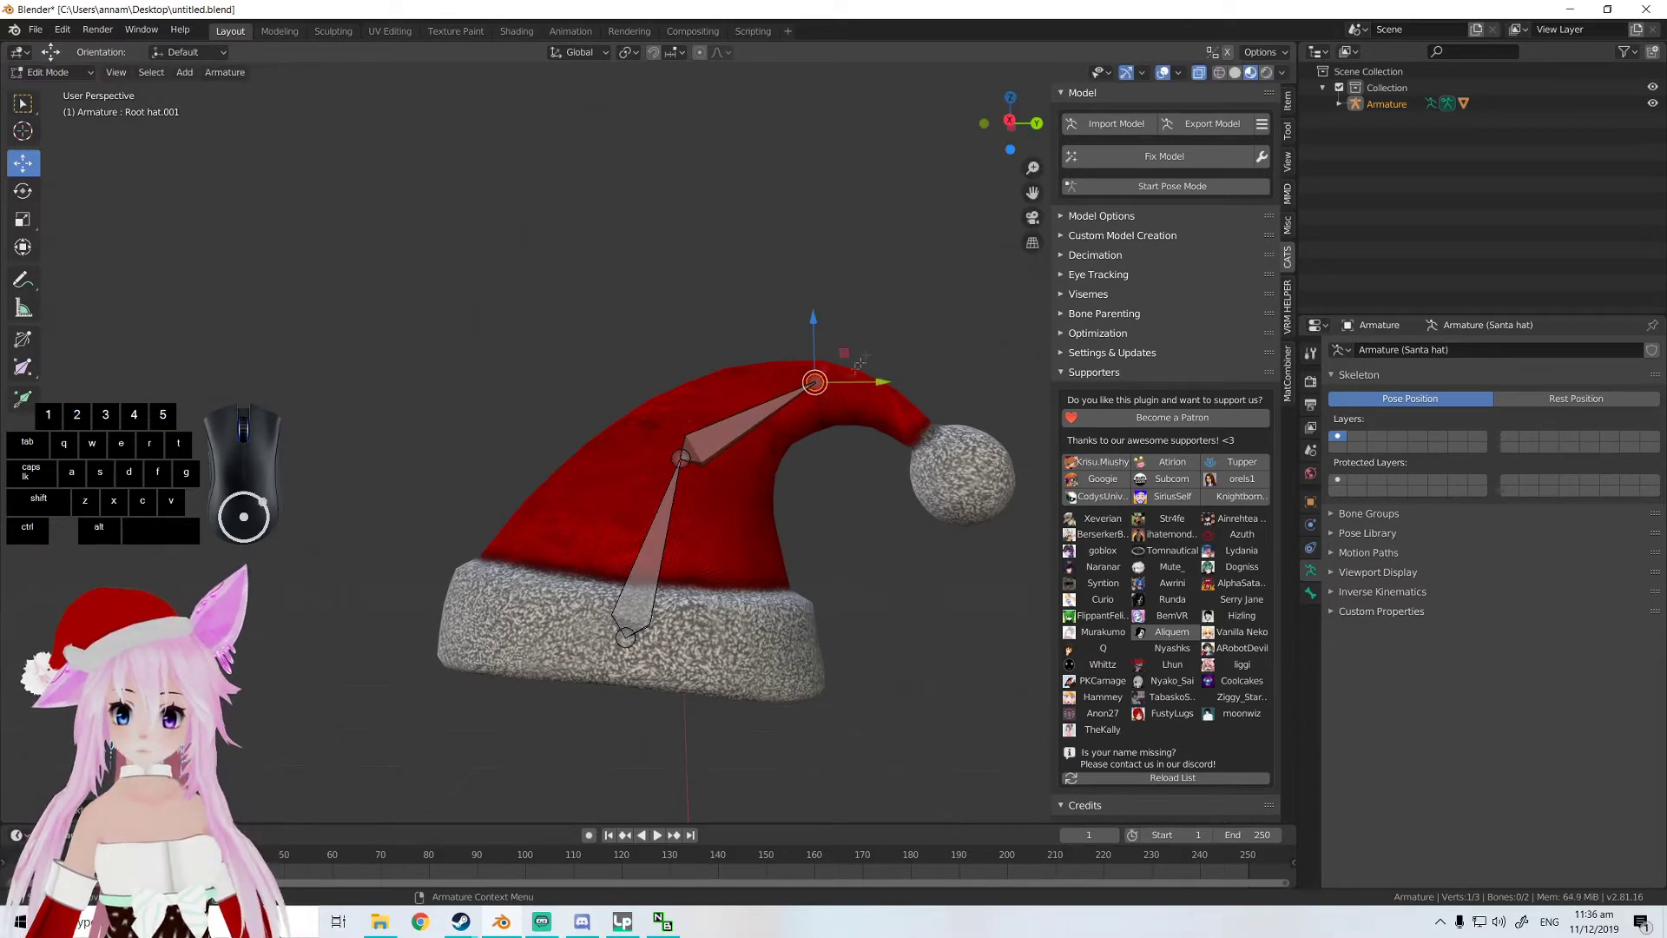
middle_click_drag(874, 306, 892, 259)
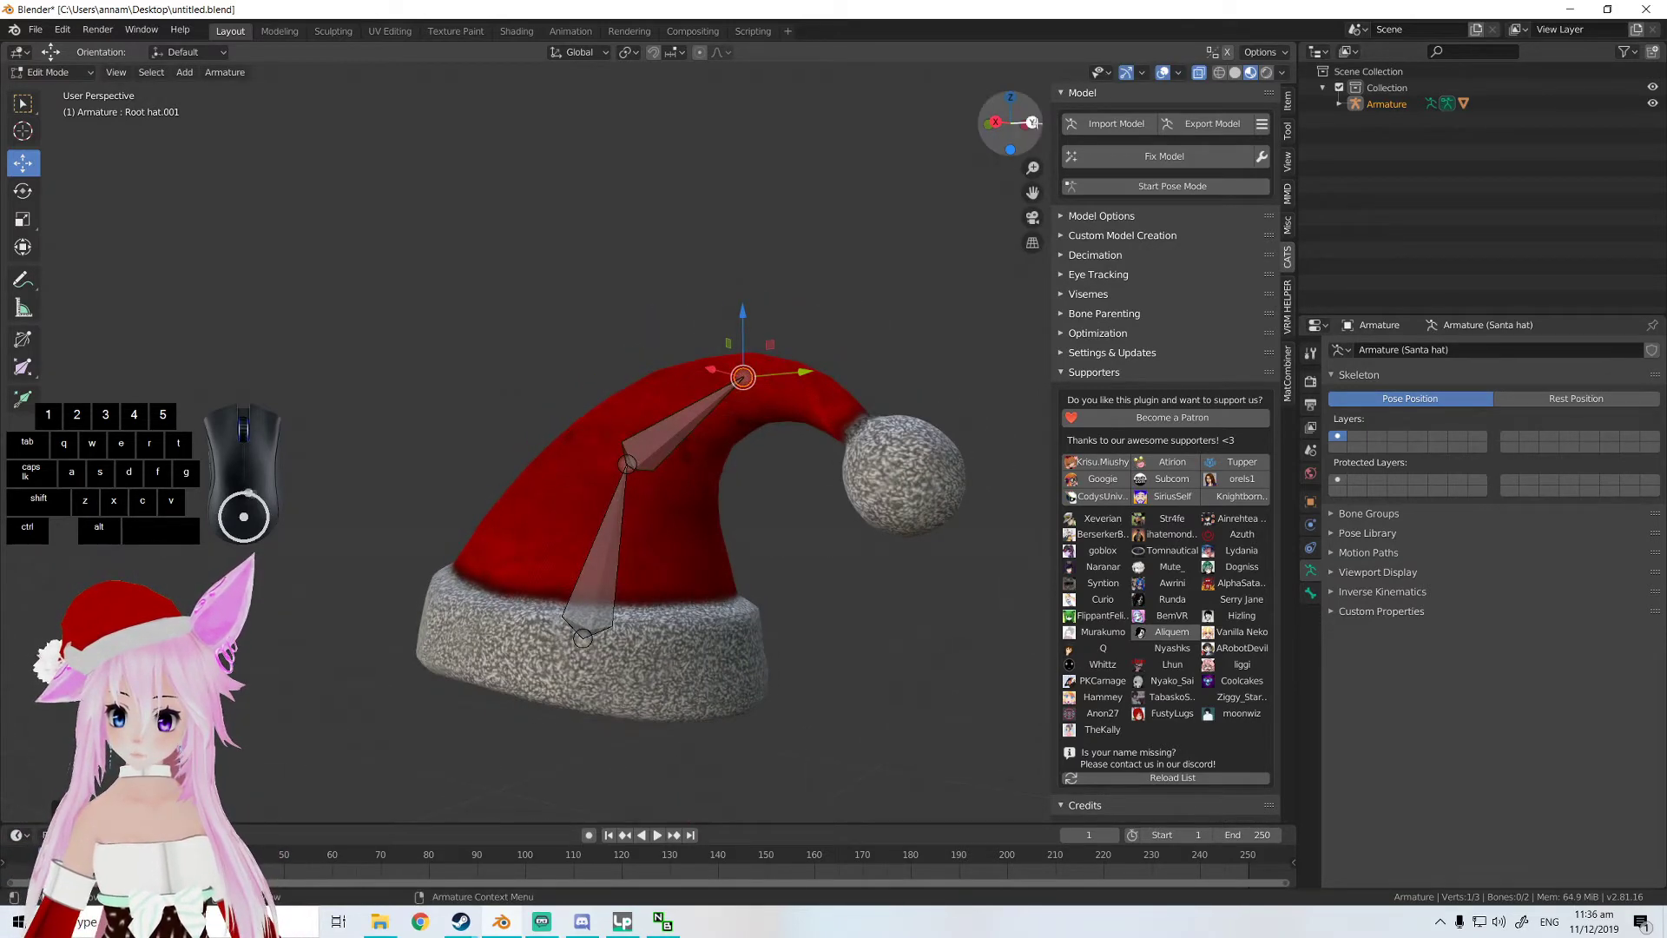
key("ctrl+z")
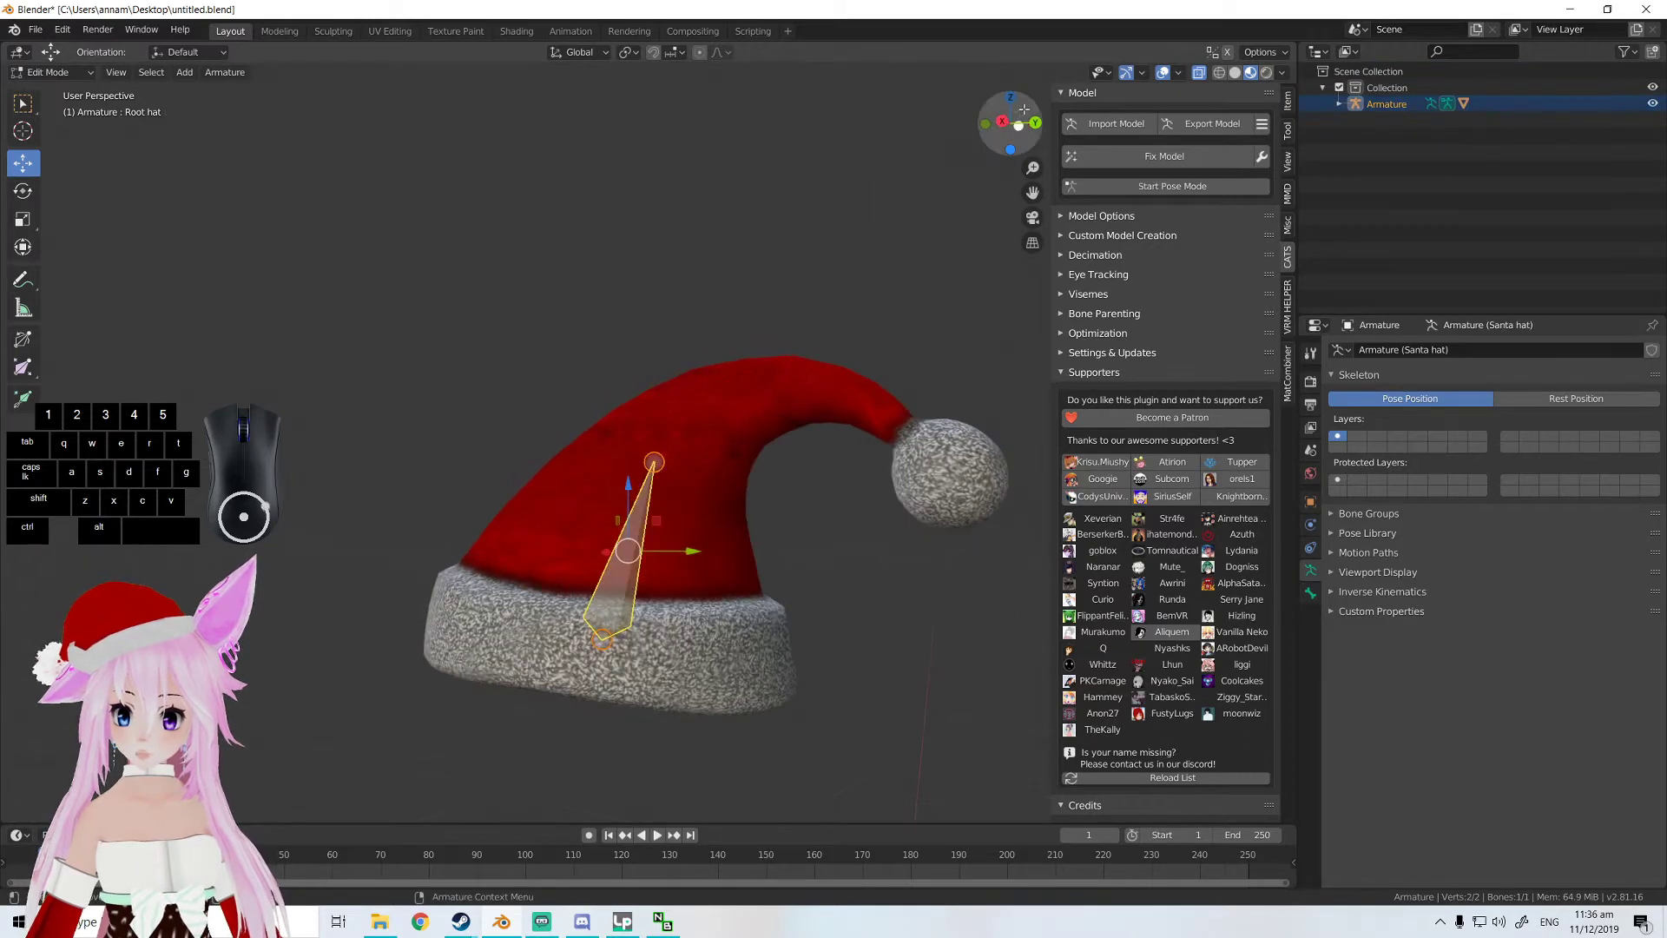
- In right orthographic view, extrude a bone from the root's tip to about Y 0.038 m, Z 1.04 m, and another to the pom-pom's centre
left_click(996, 122)
key("e")
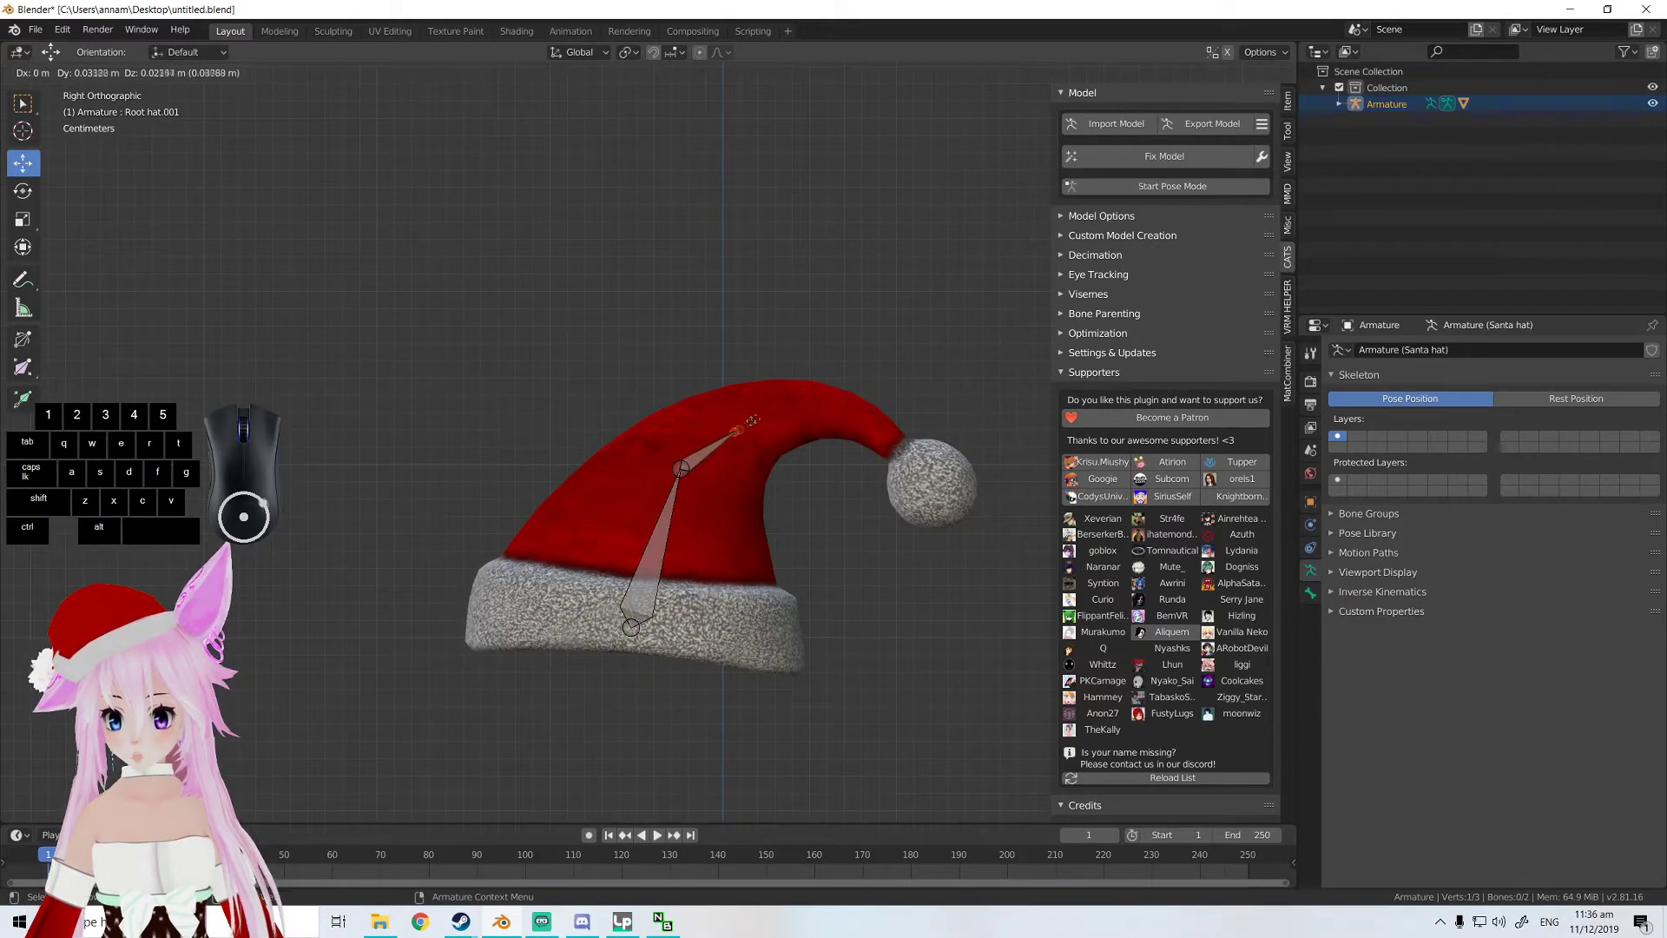
left_click(799, 392)
key("e")
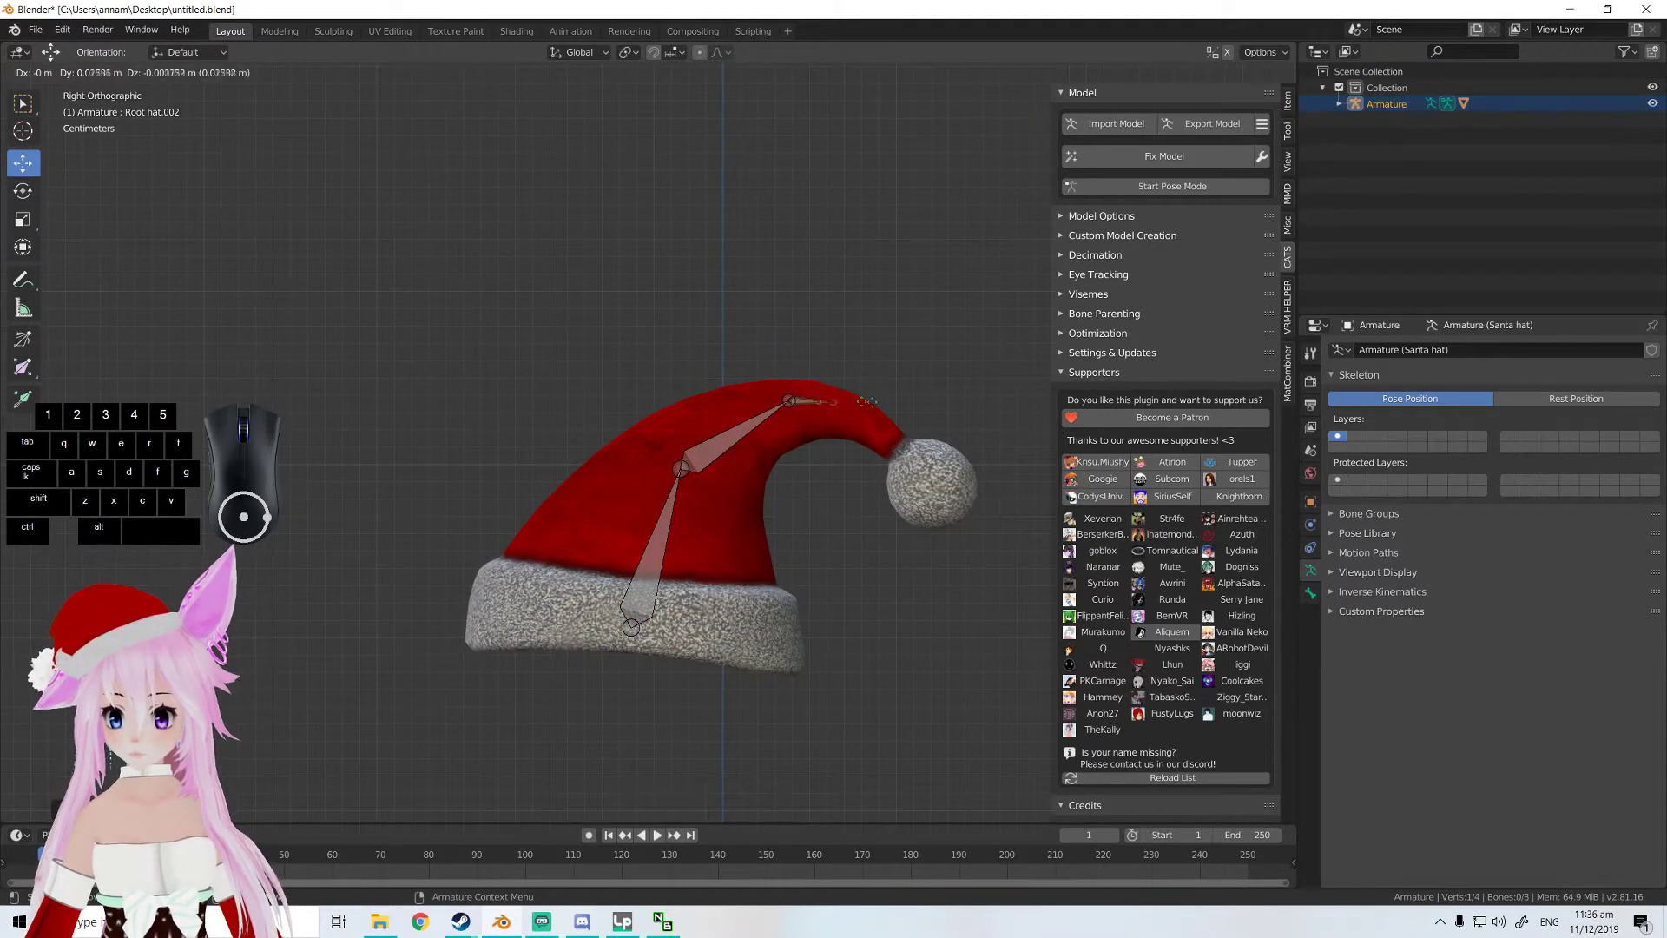
left_click(956, 479)
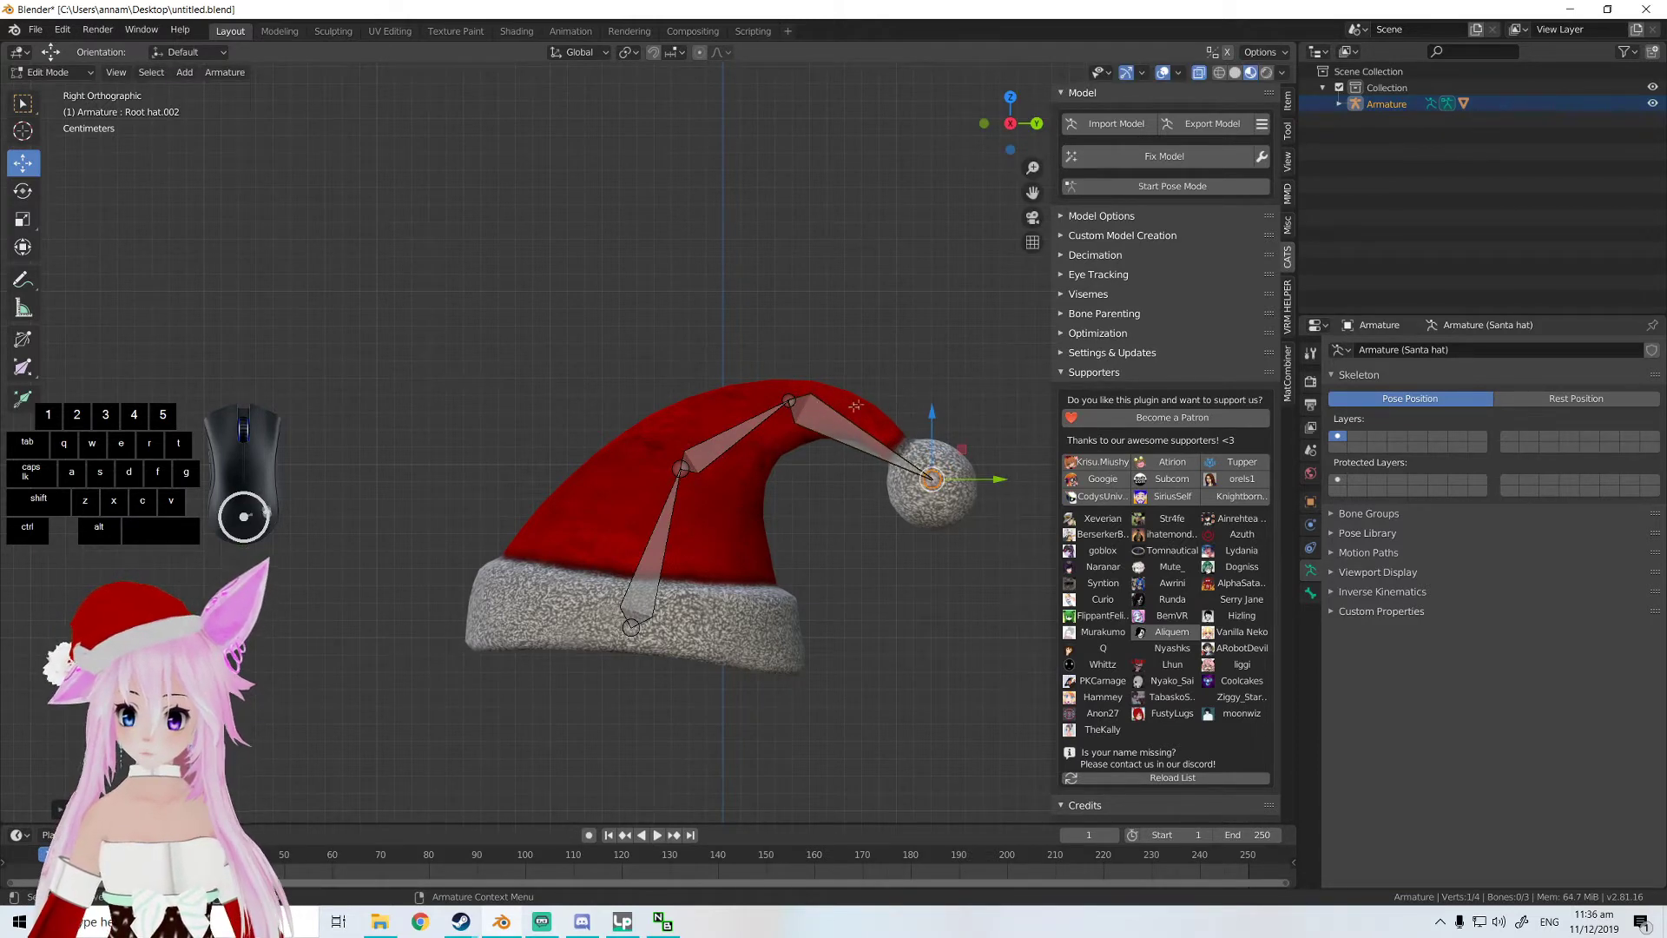
key("Tab")
key("Tab")
- Select the middle bone of the chain and copy its name, "Root hat.001"
left_click(736, 437)
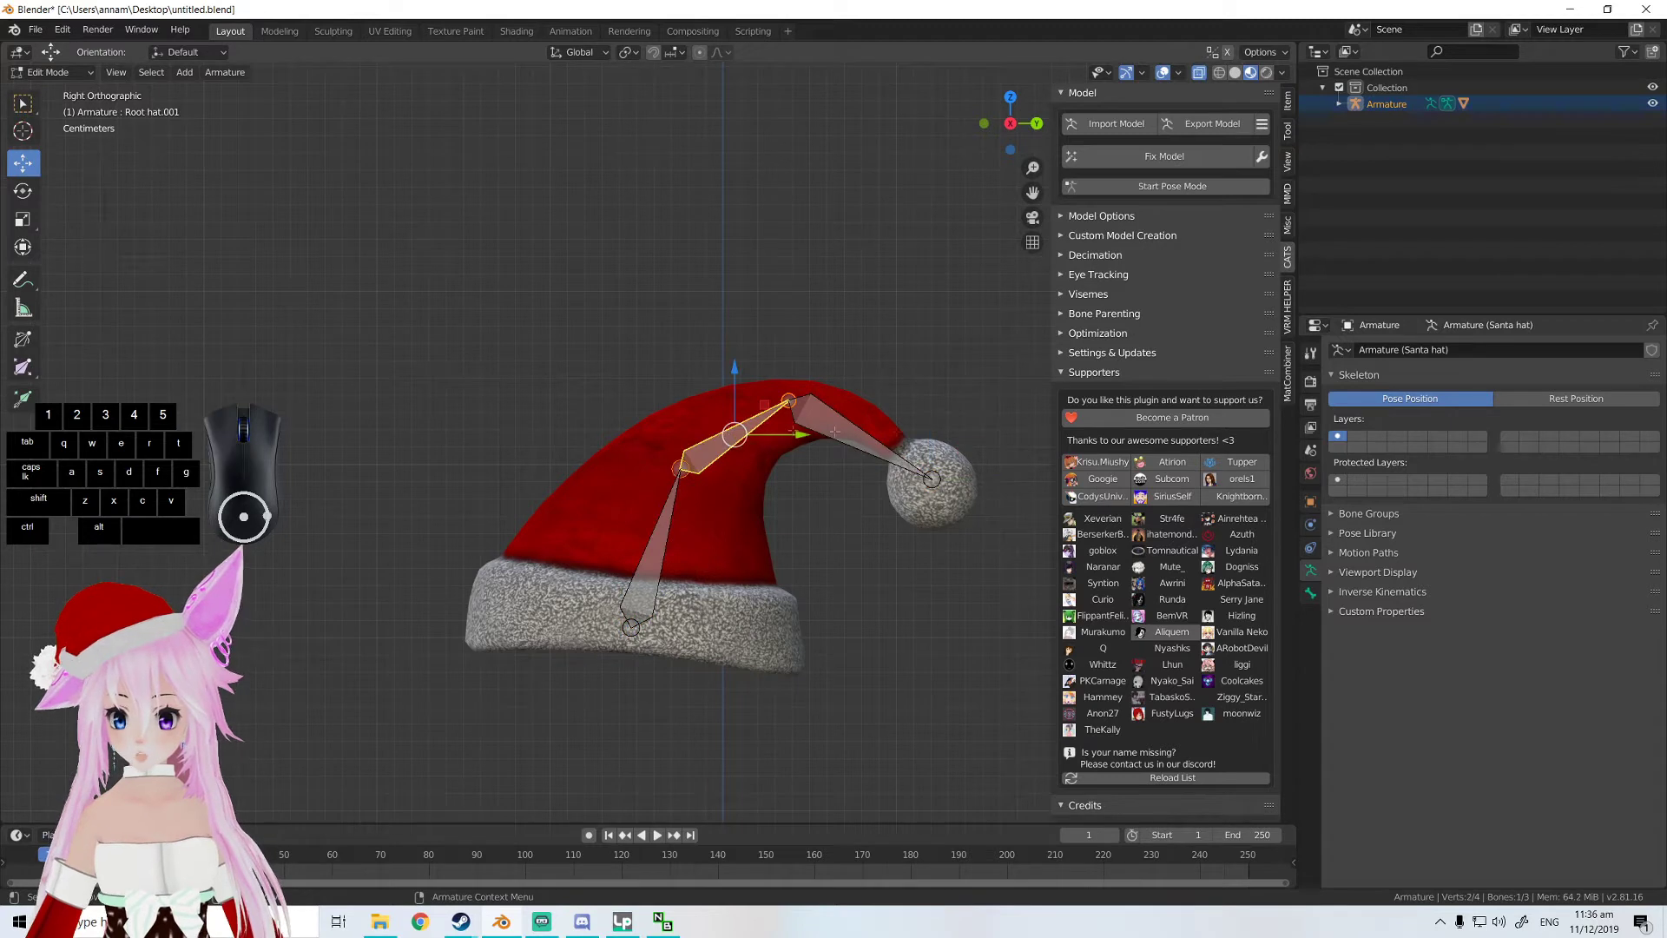
left_click(1310, 592)
left_click(1430, 350)
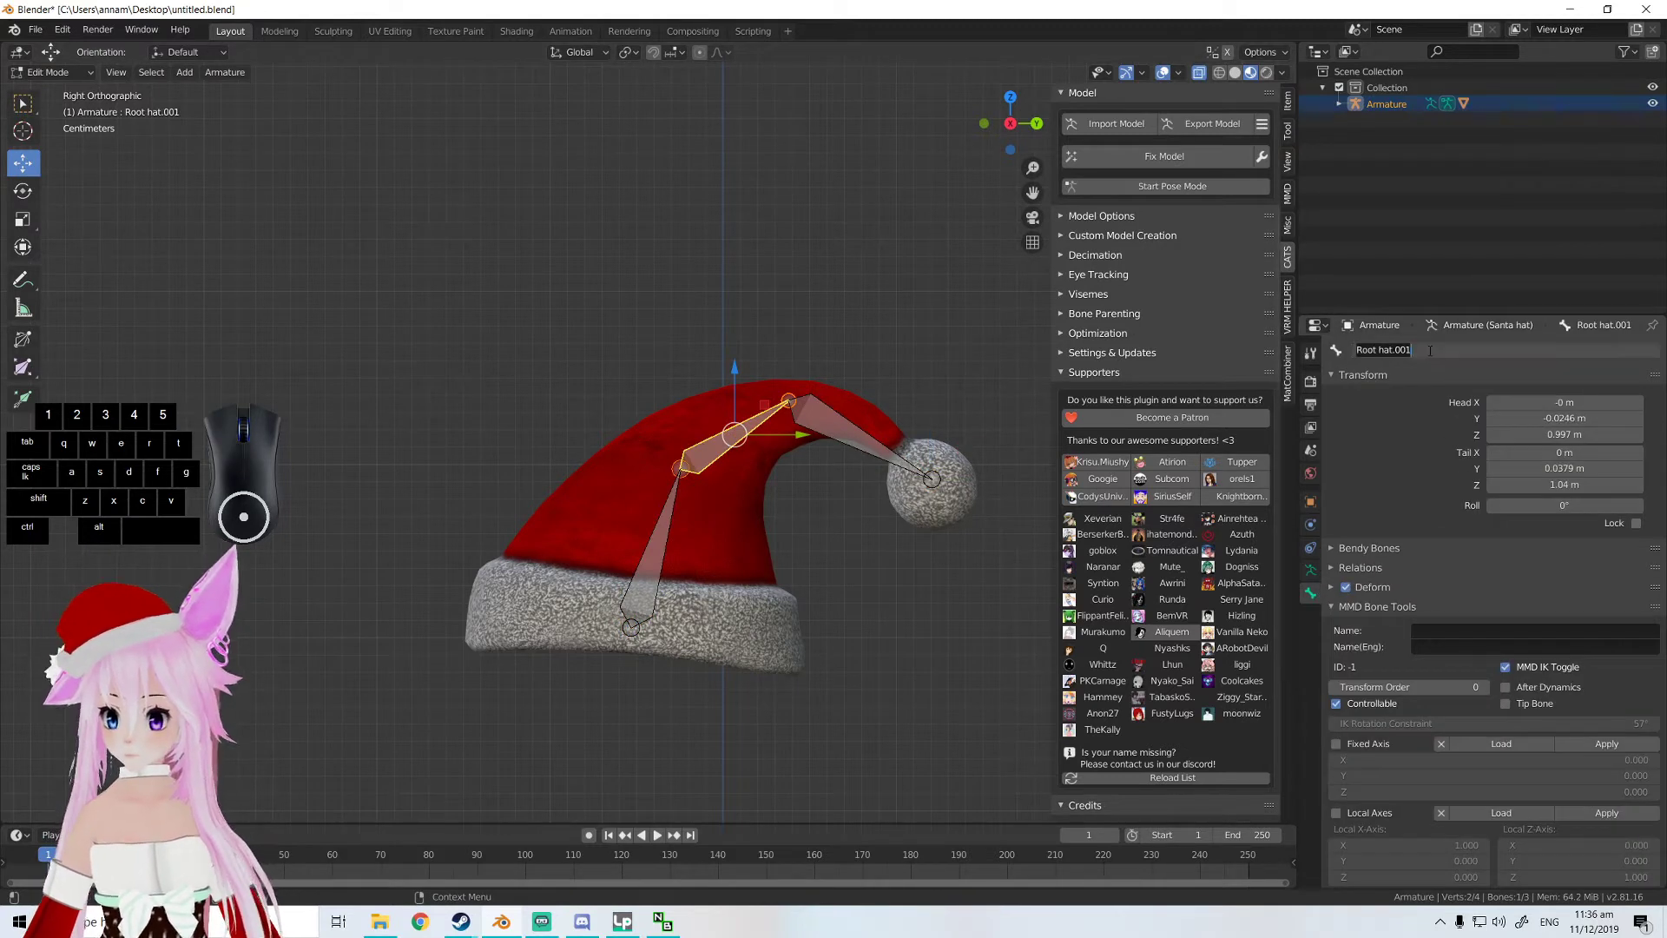
key("ctrl+c")
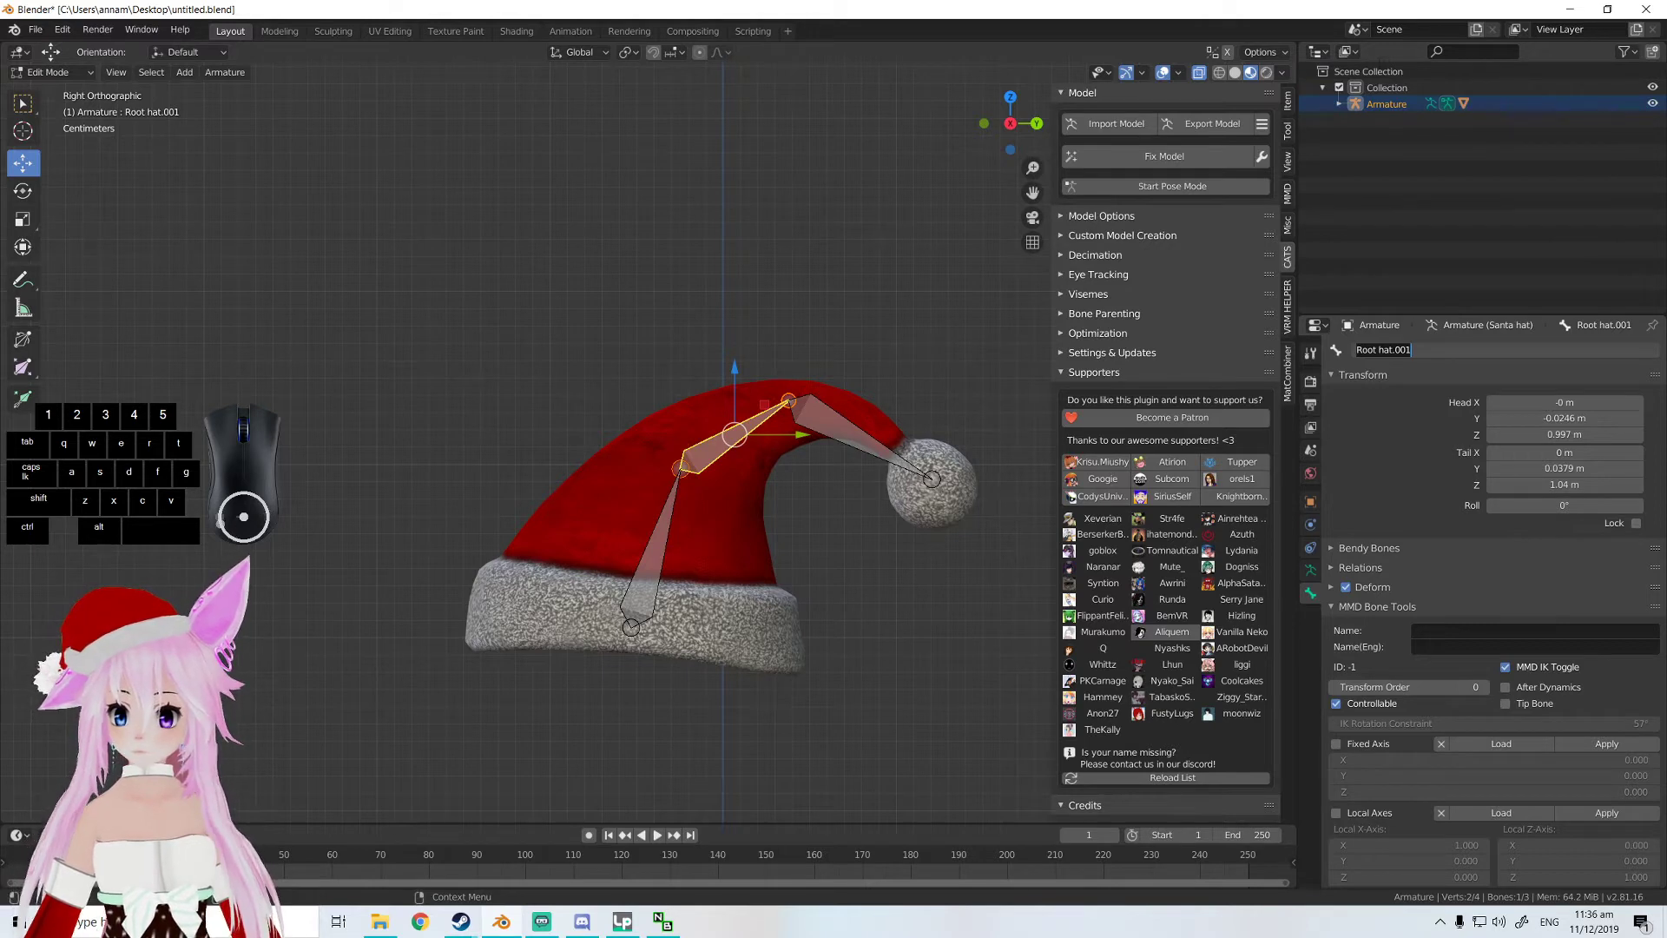
- Switch the armature back to Object Mode and make the hat mesh the active object
left_click(49, 72)
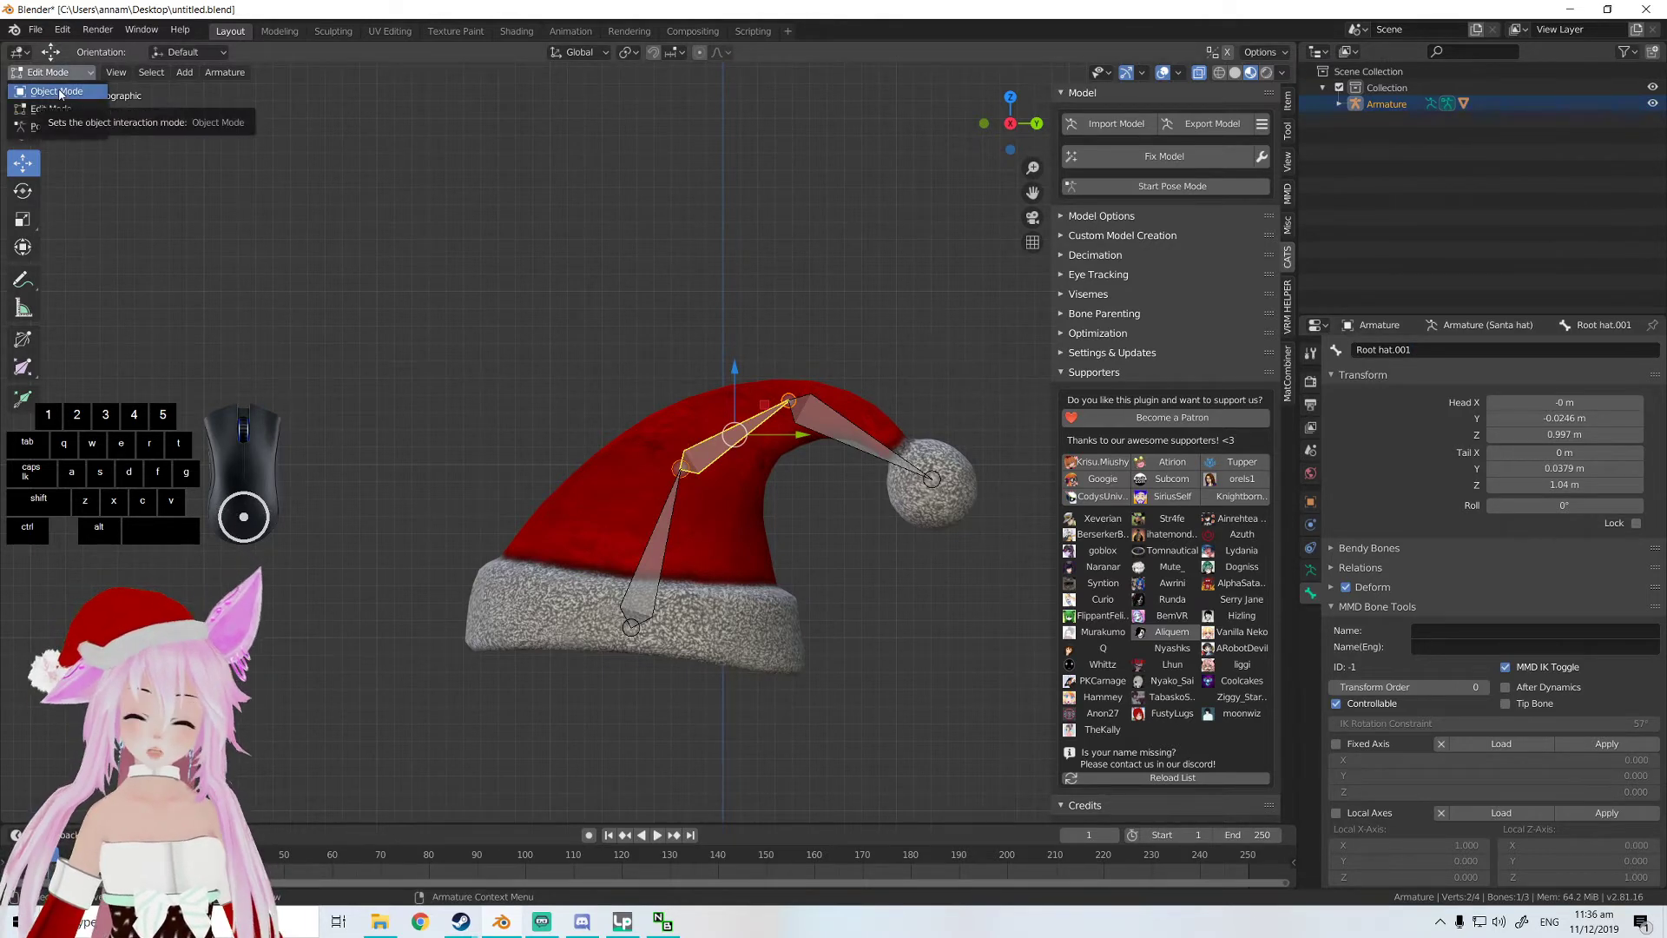
left_click(57, 91)
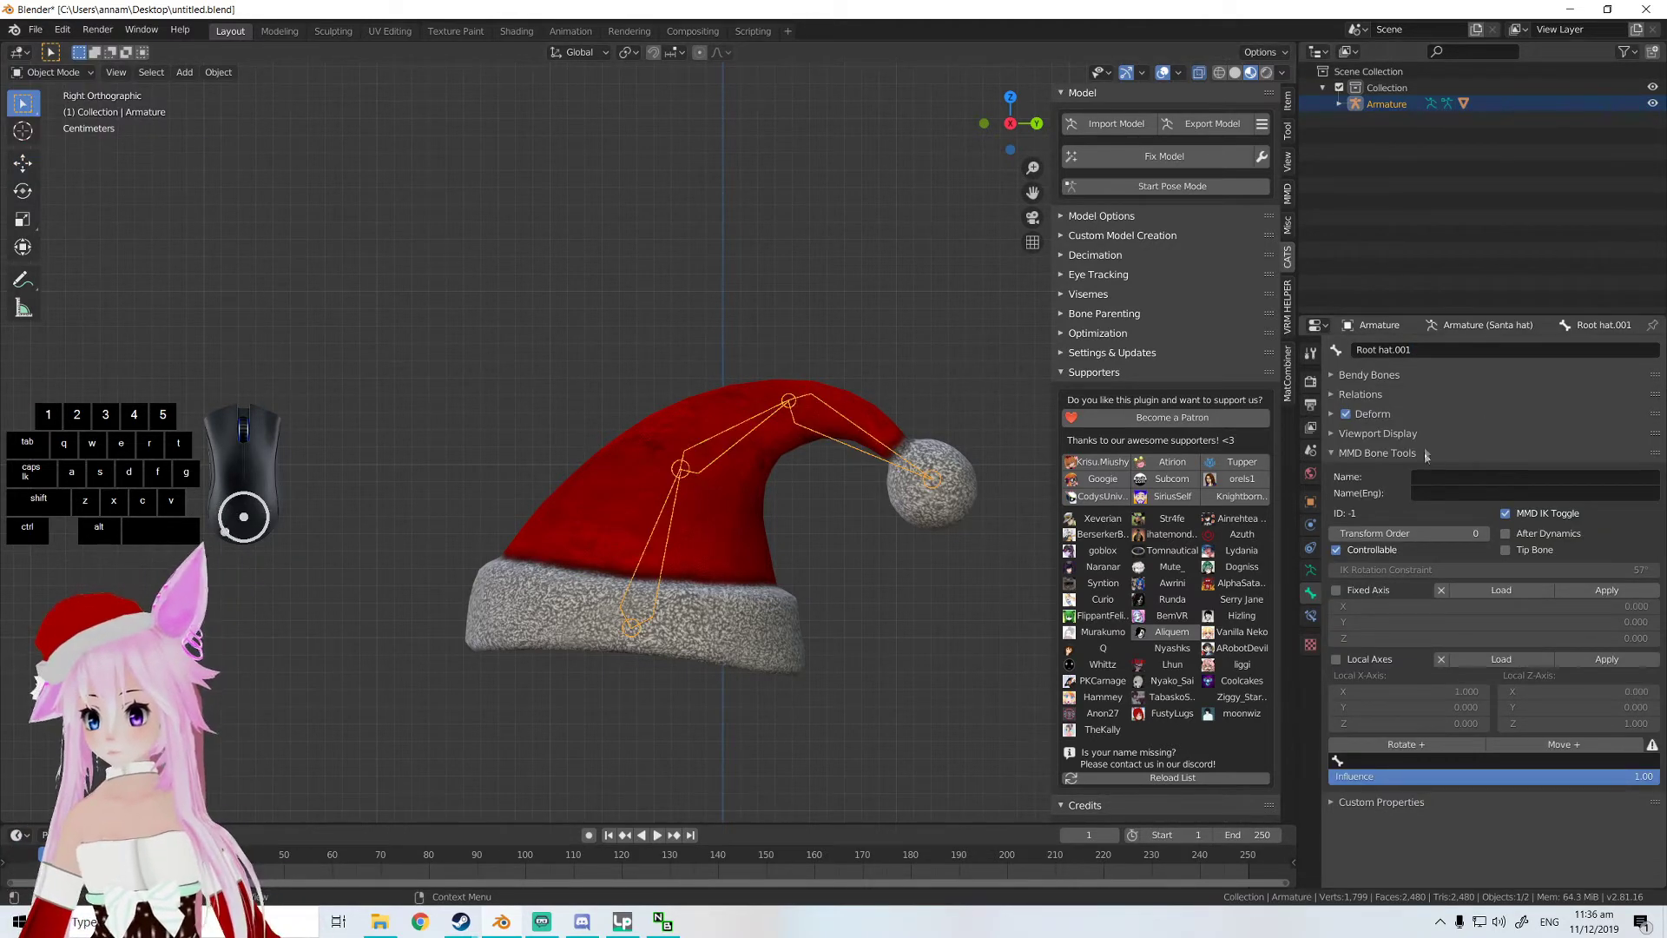
left_click(762, 448)
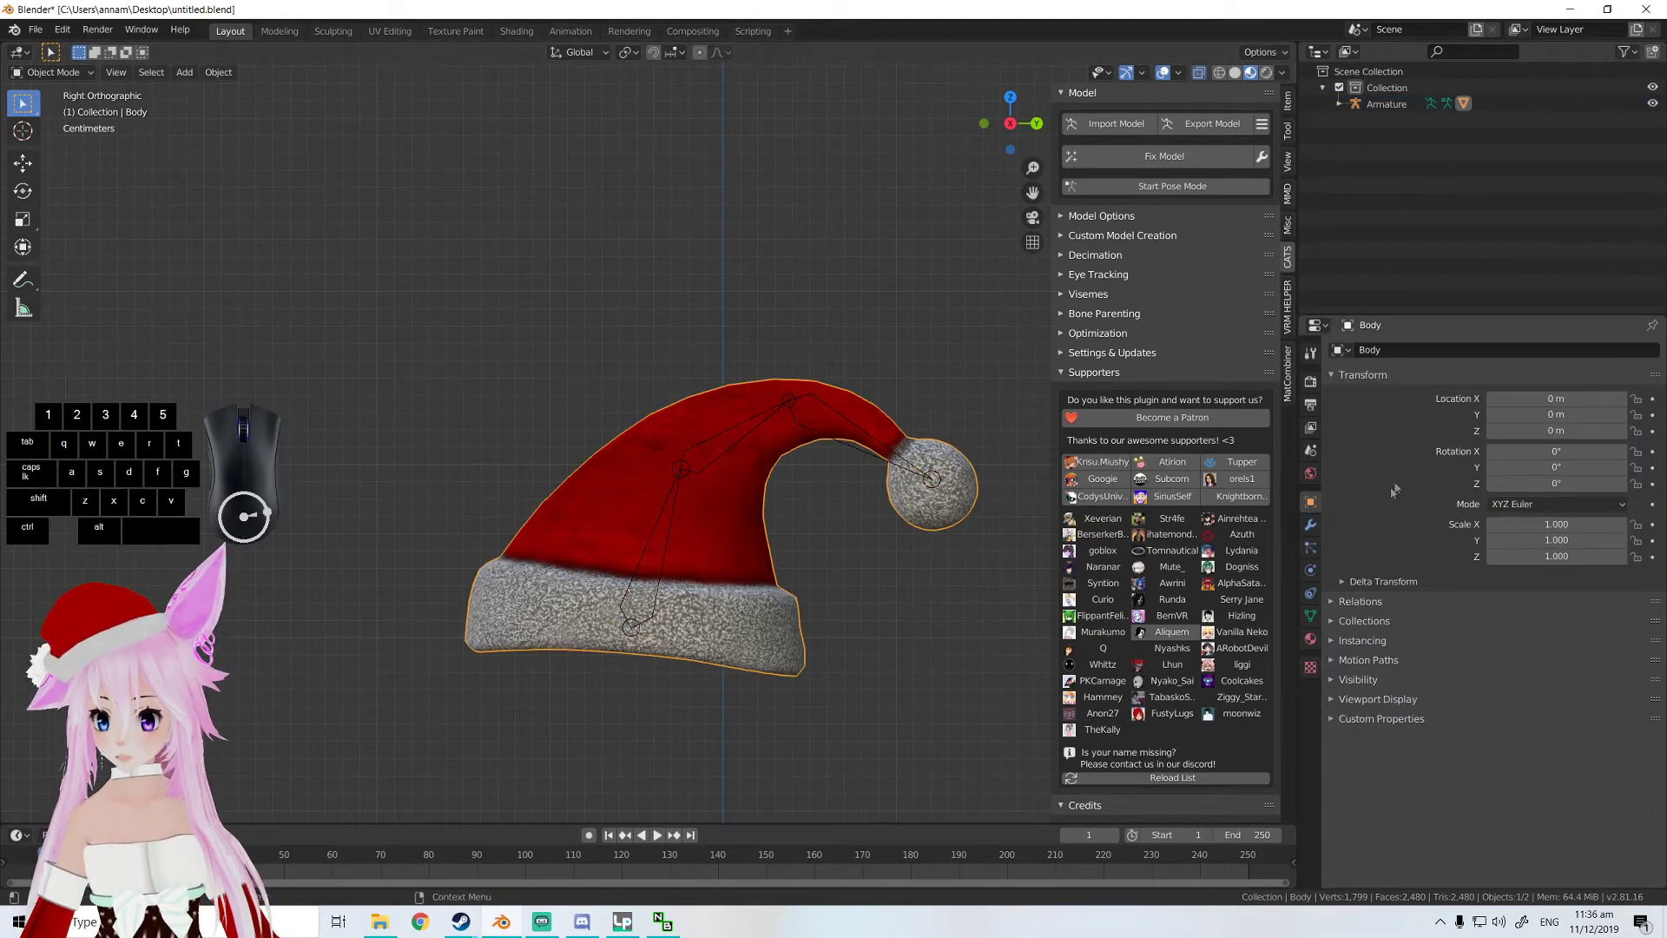
- Add another vertex group to the hat mesh and name it "Root hat.001" to match the middle bone
left_click(1310, 615)
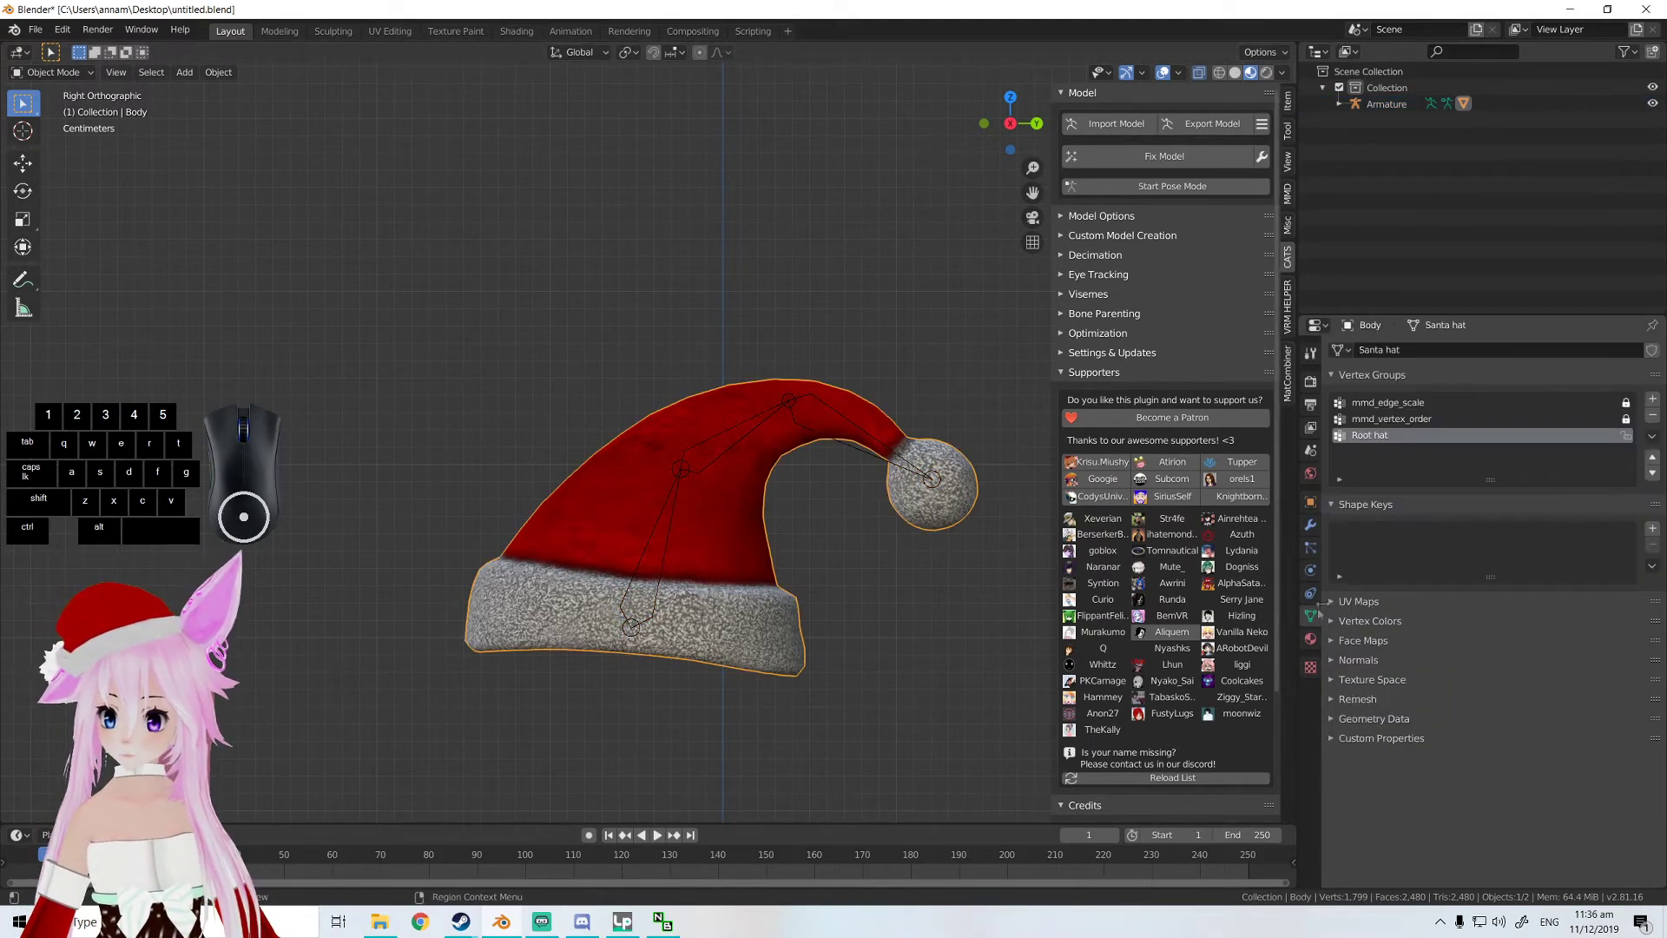
left_click(1653, 402)
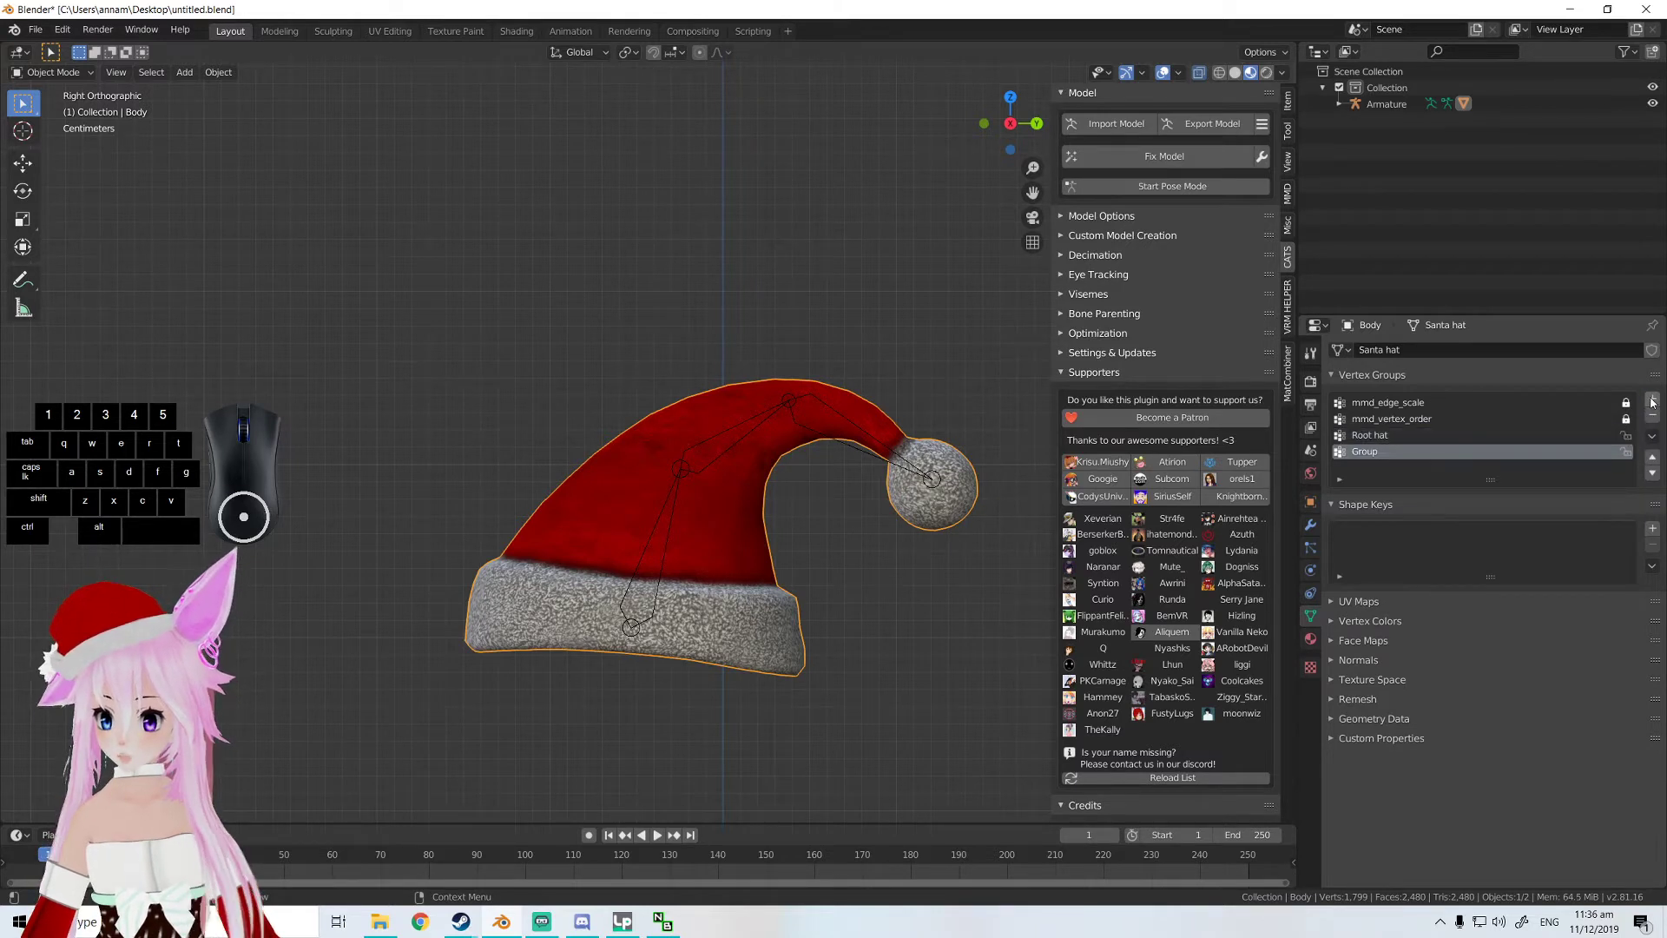
double_click(1406, 451)
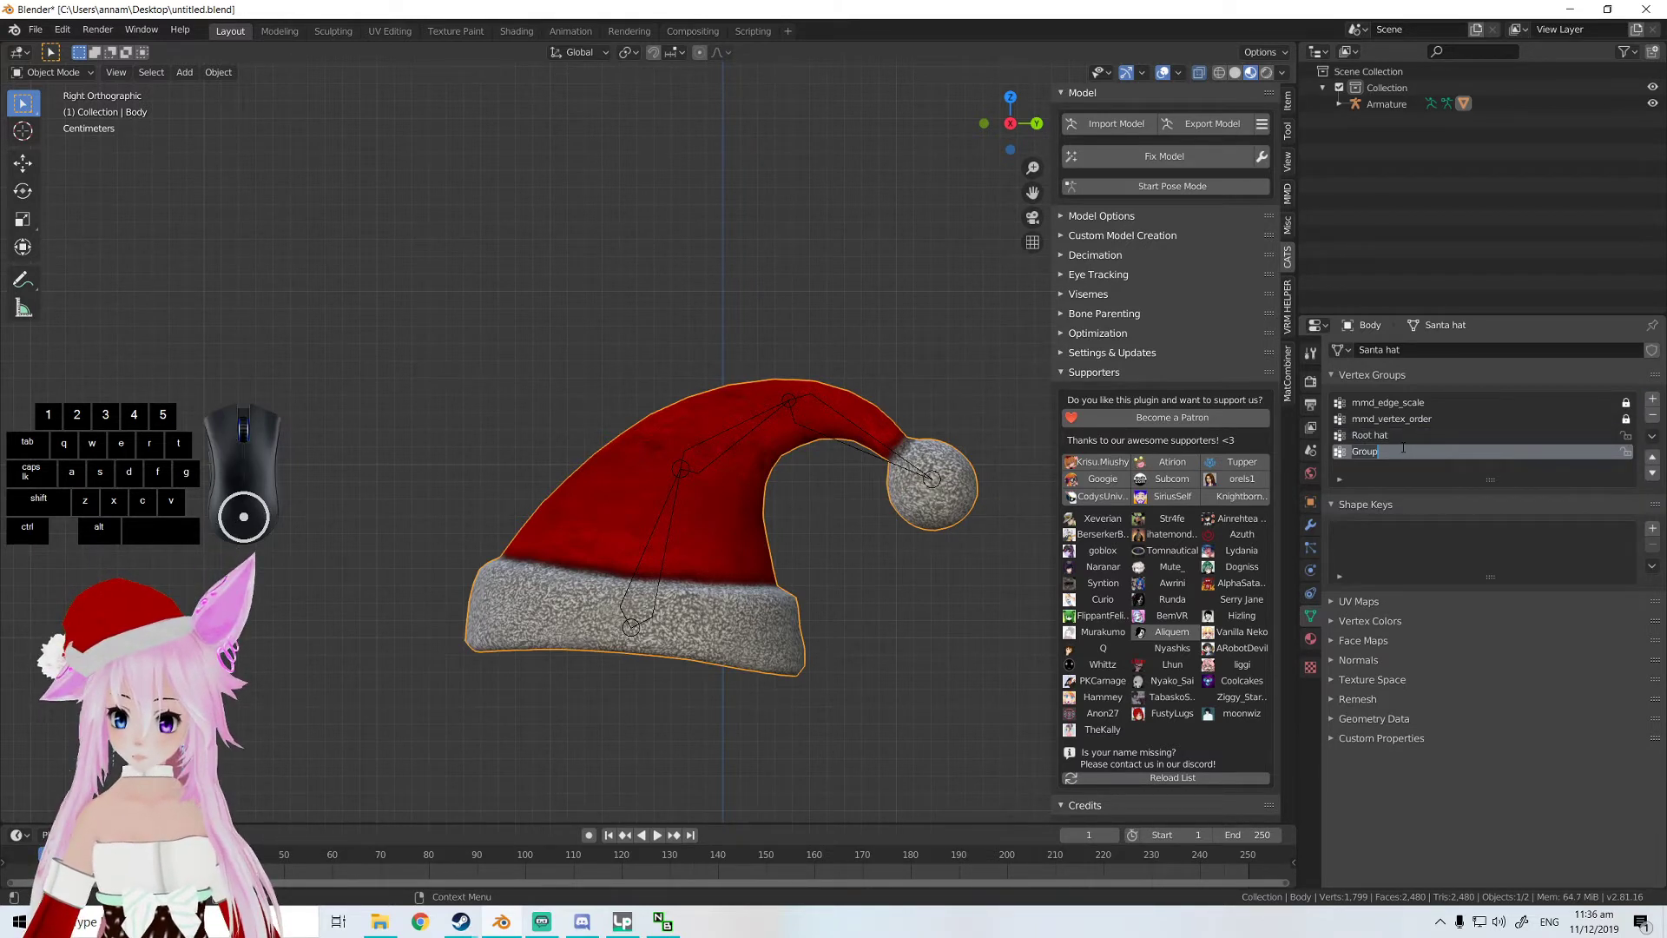
type("Root hat.001")
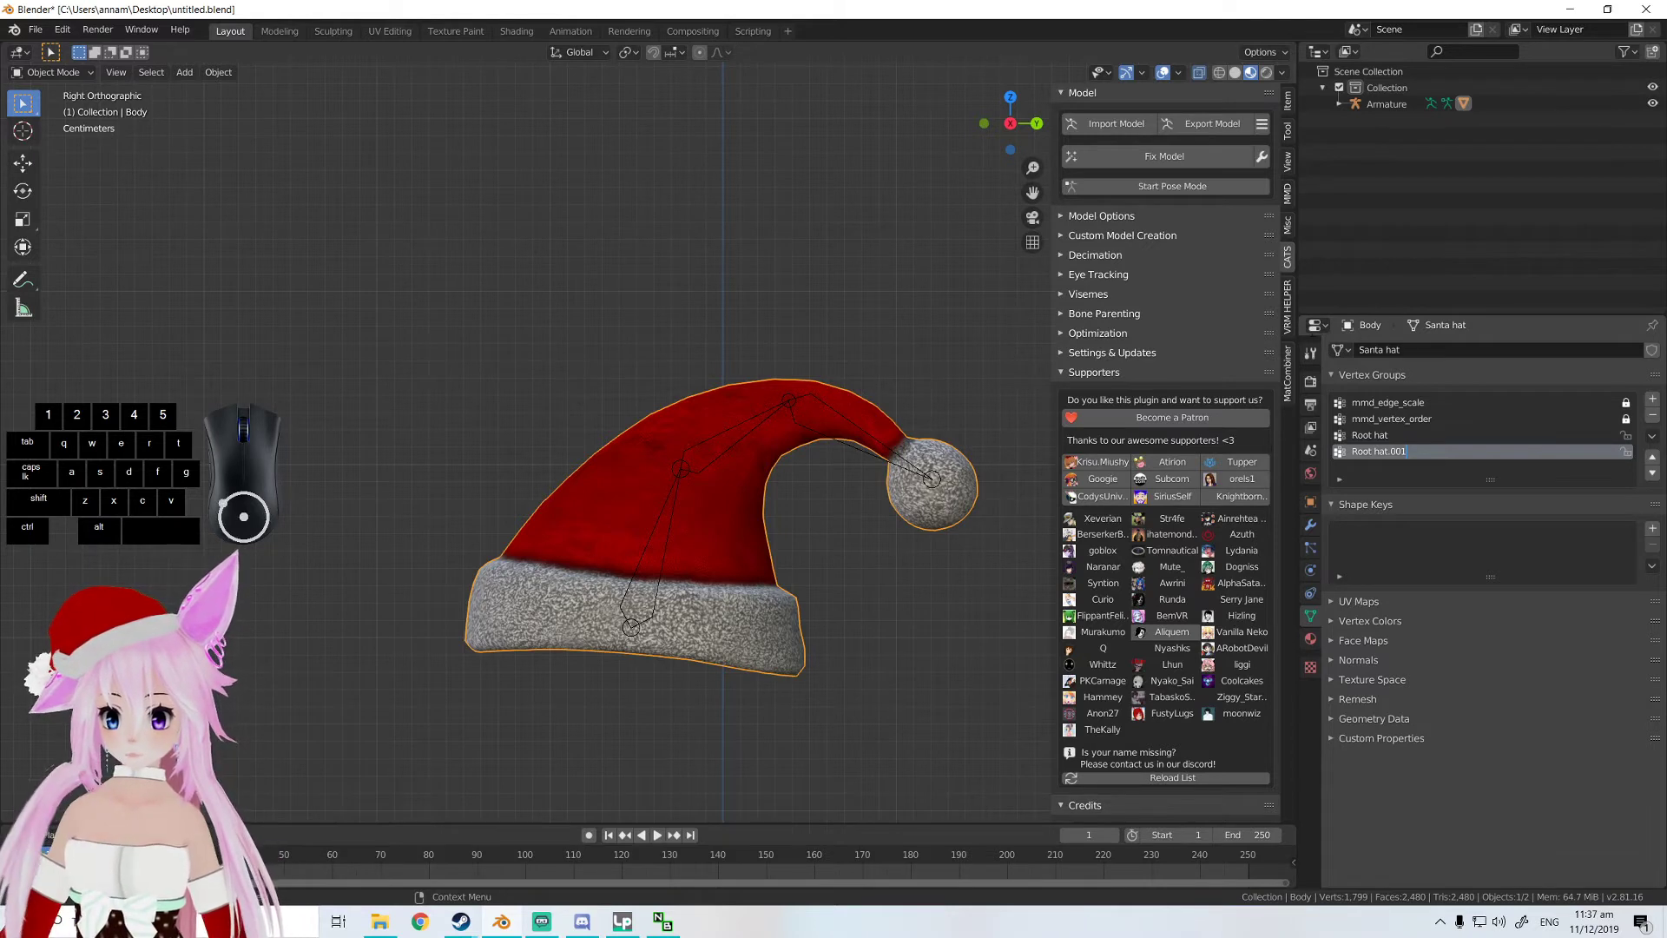
- Finish naming the vertex group and open the hat mesh in Edit Mode, viewed from the right
key("Tab")
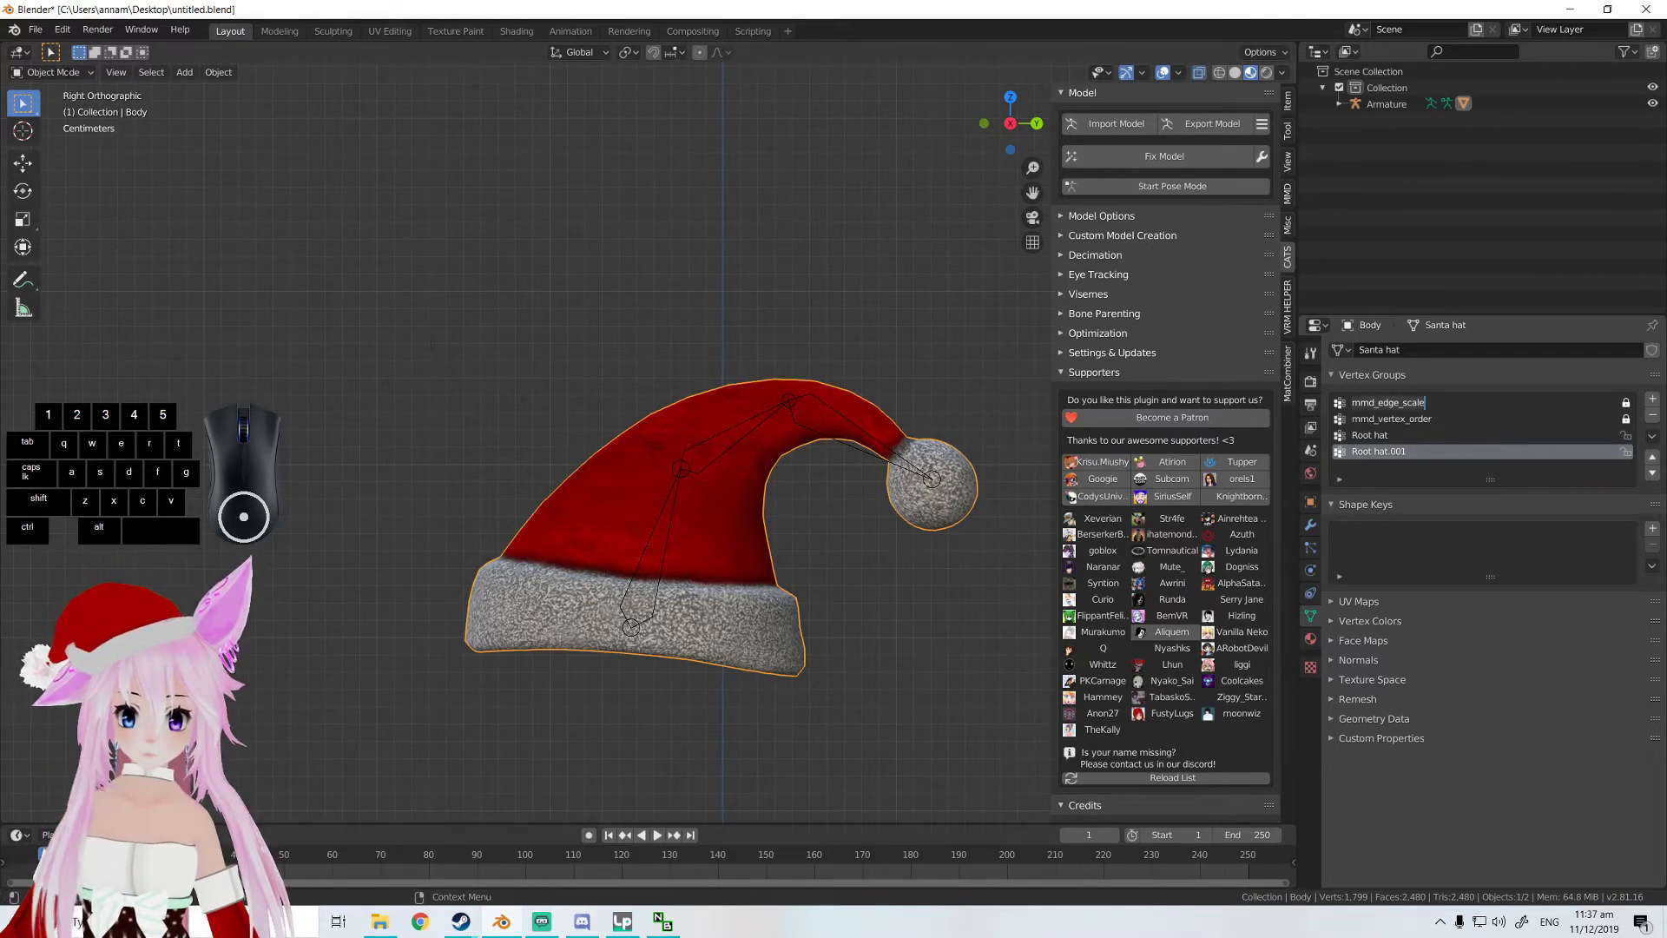
key("Tab")
right_click(711, 508)
key("Escape")
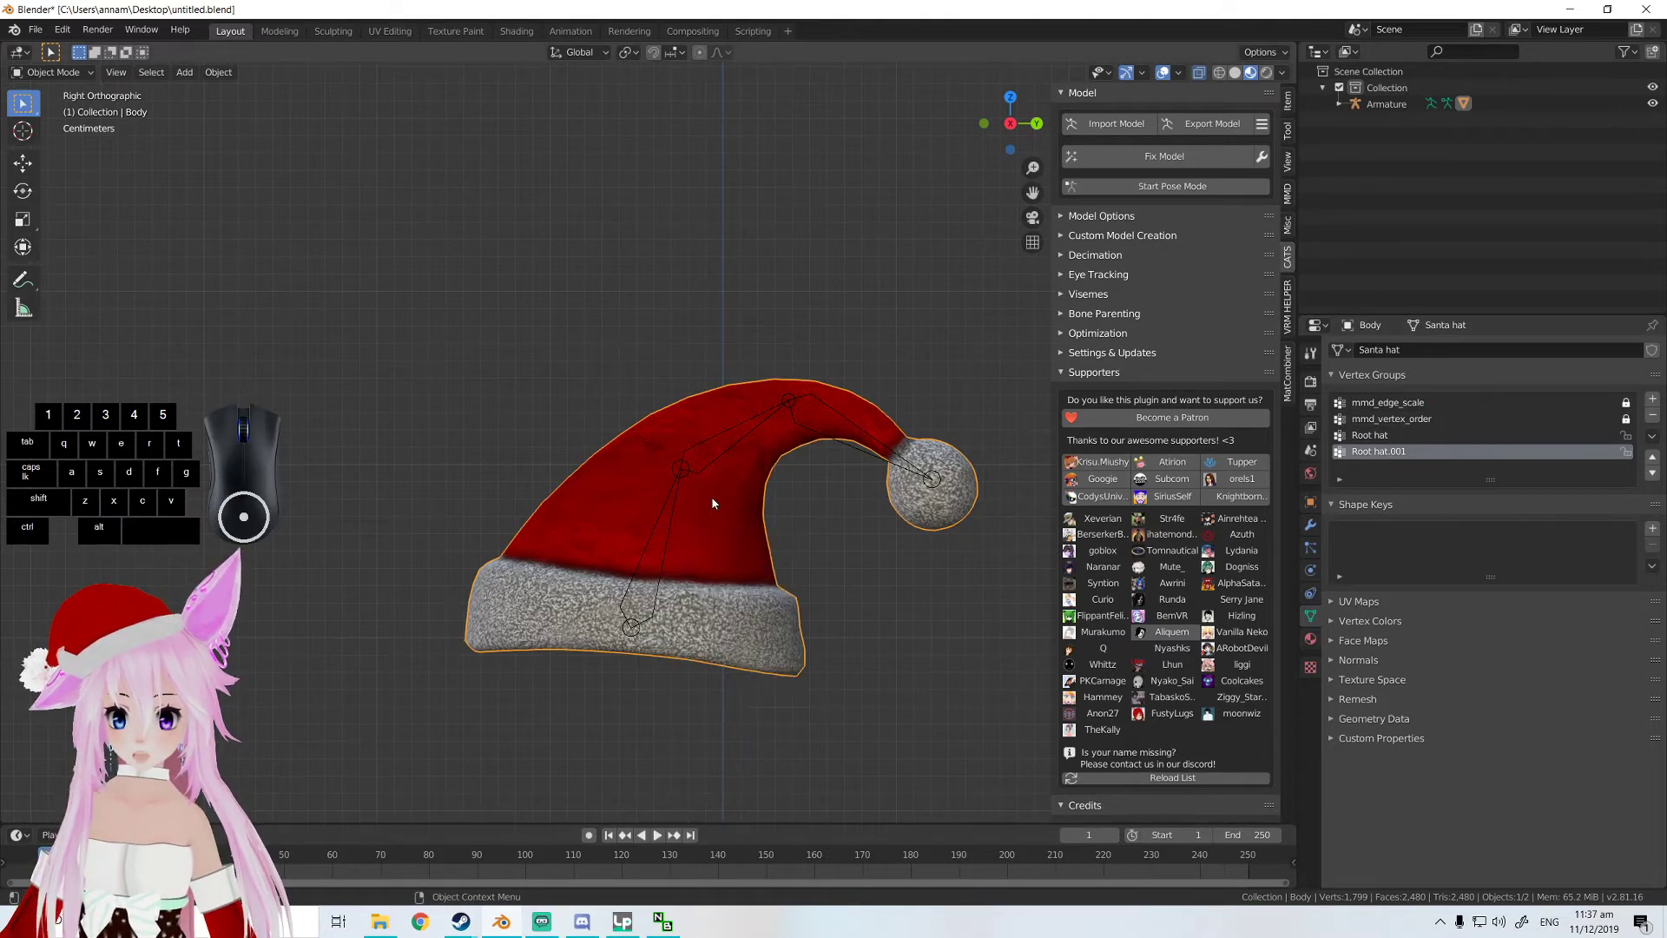
key("Tab")
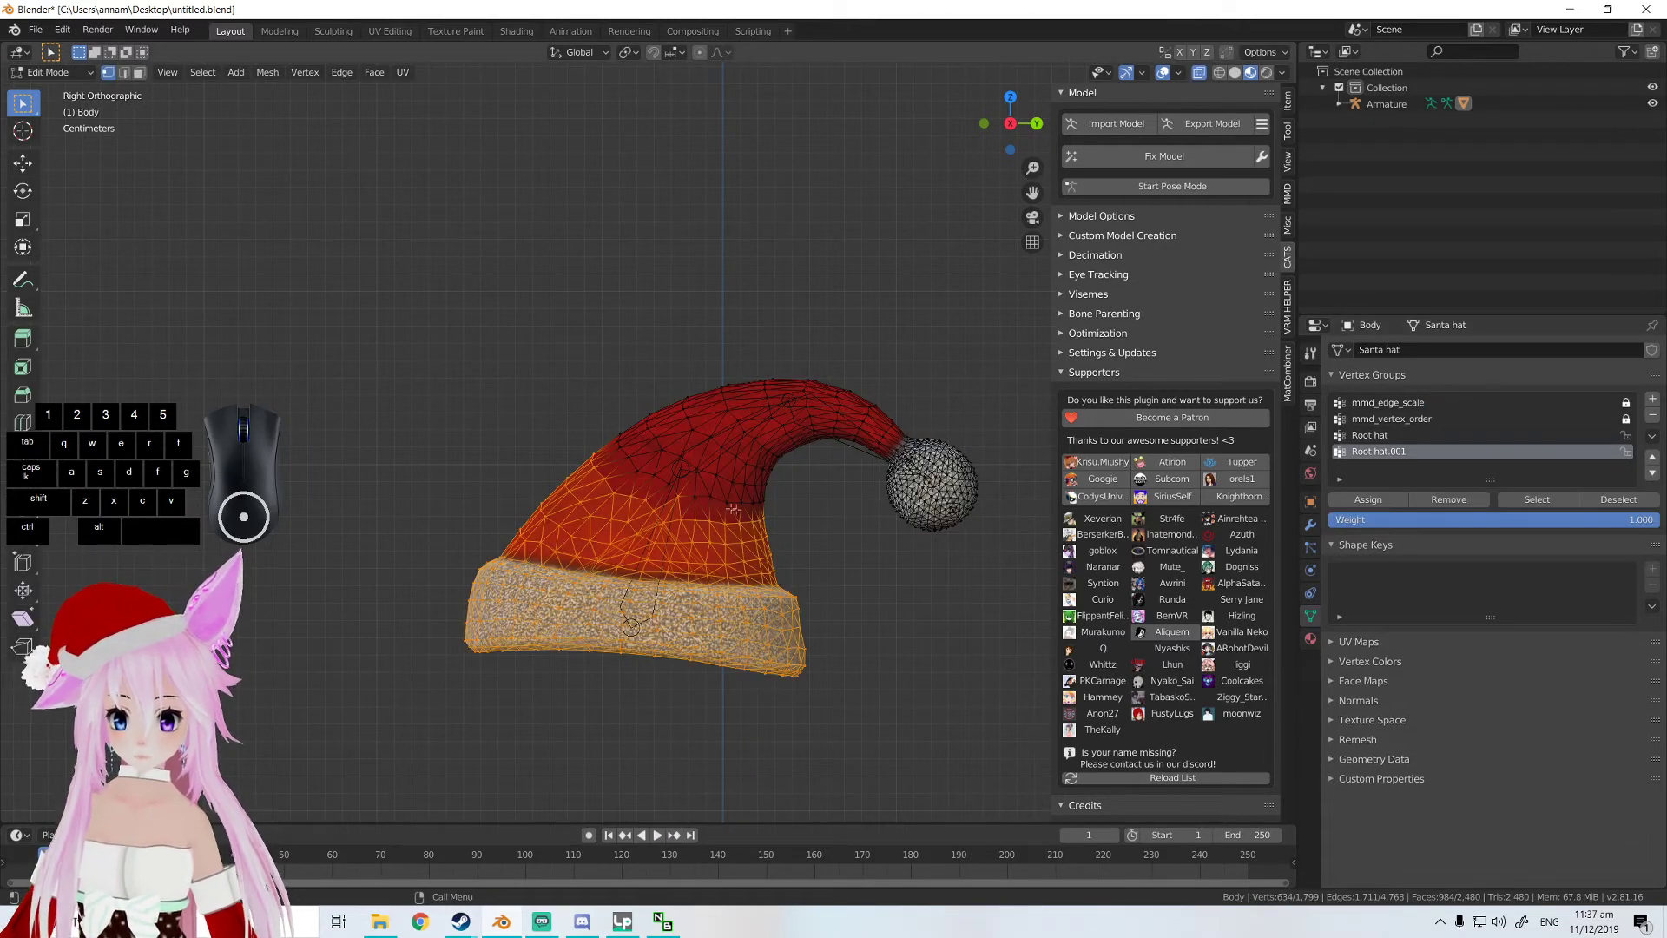
middle_click_drag(734, 510, 876, 516)
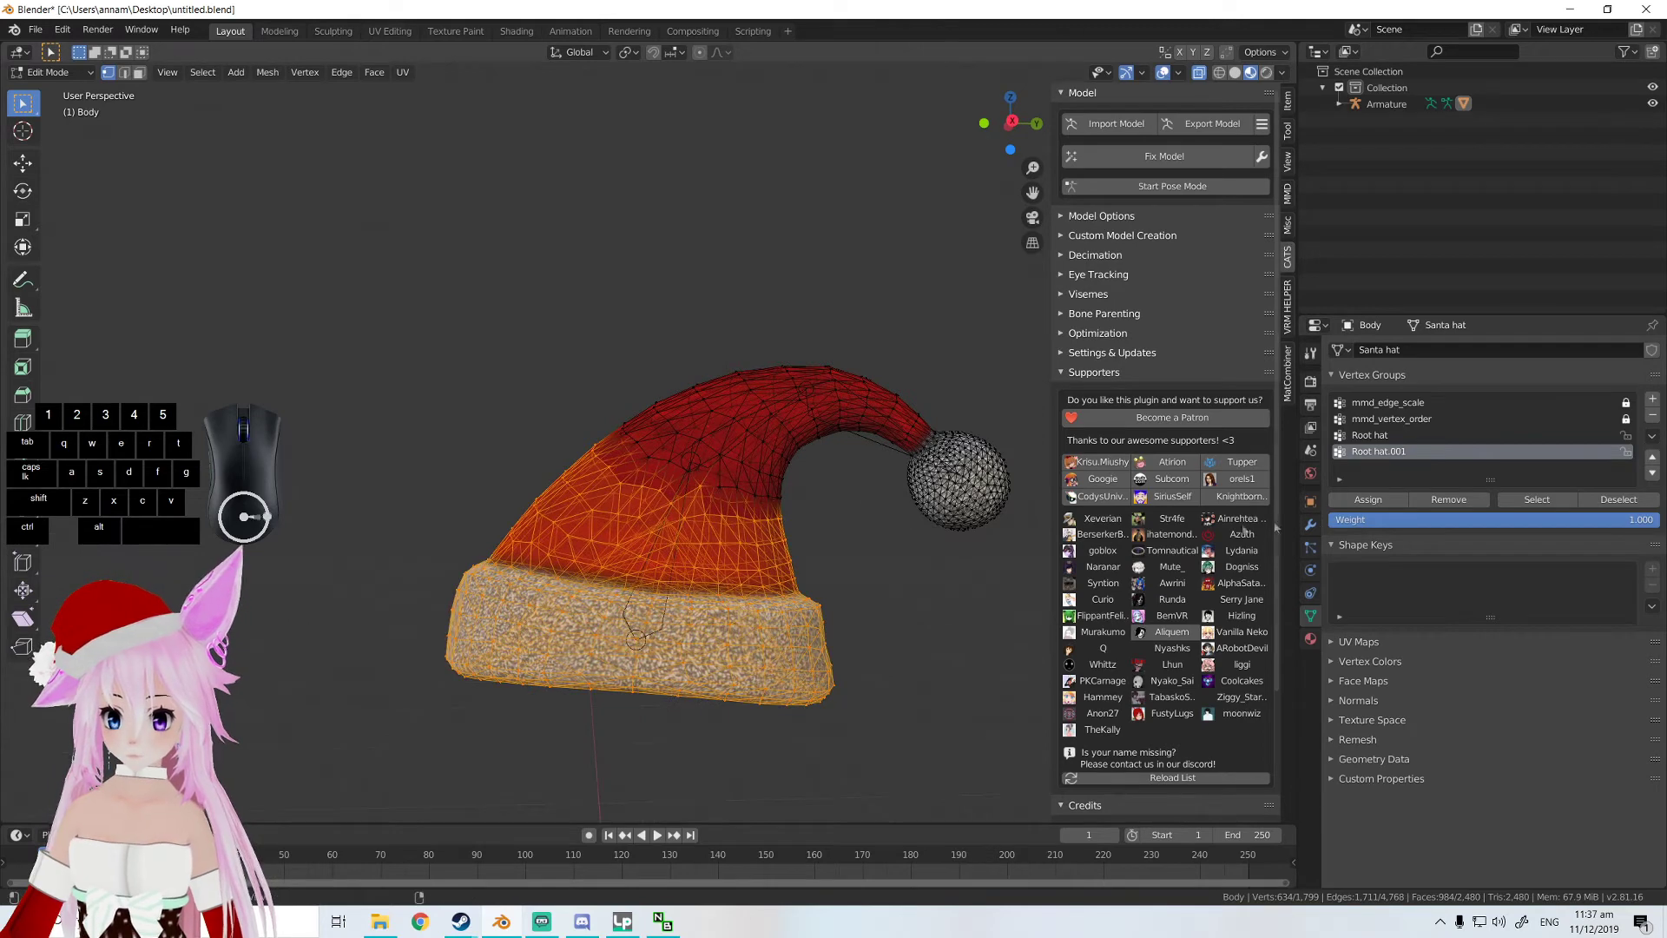
left_click(1012, 122)
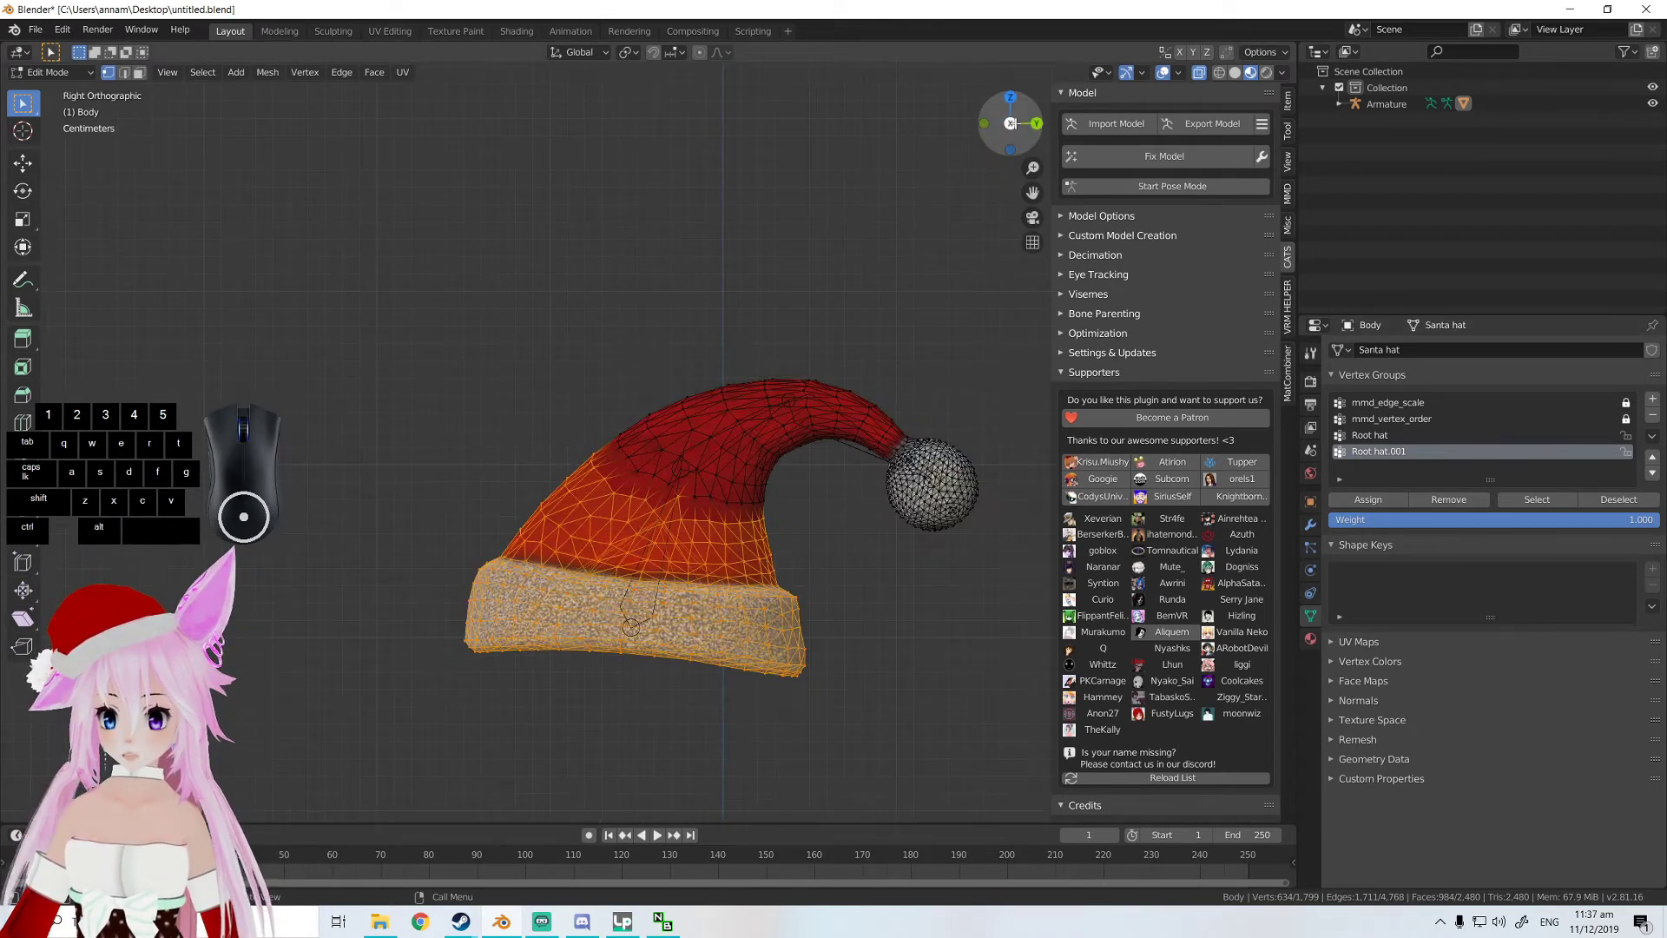
- With the "Root hat.001" group active, circle-select the hat's middle section around the middle bone, adding it to the current selection
left_click(1388, 438)
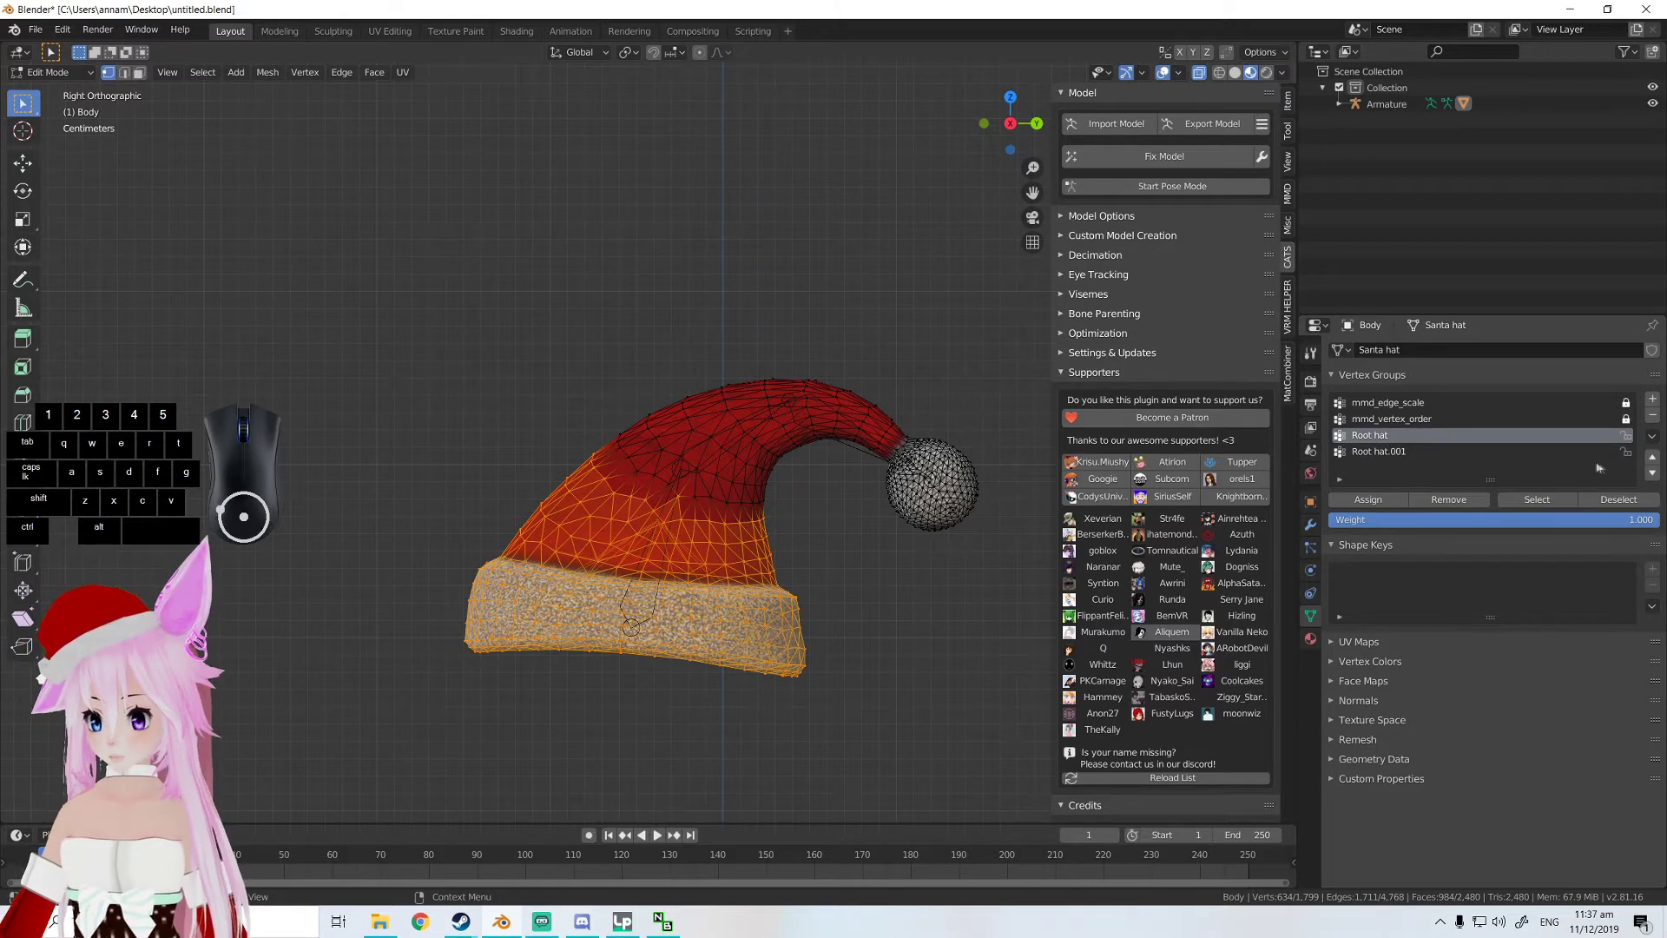
left_click(1399, 452)
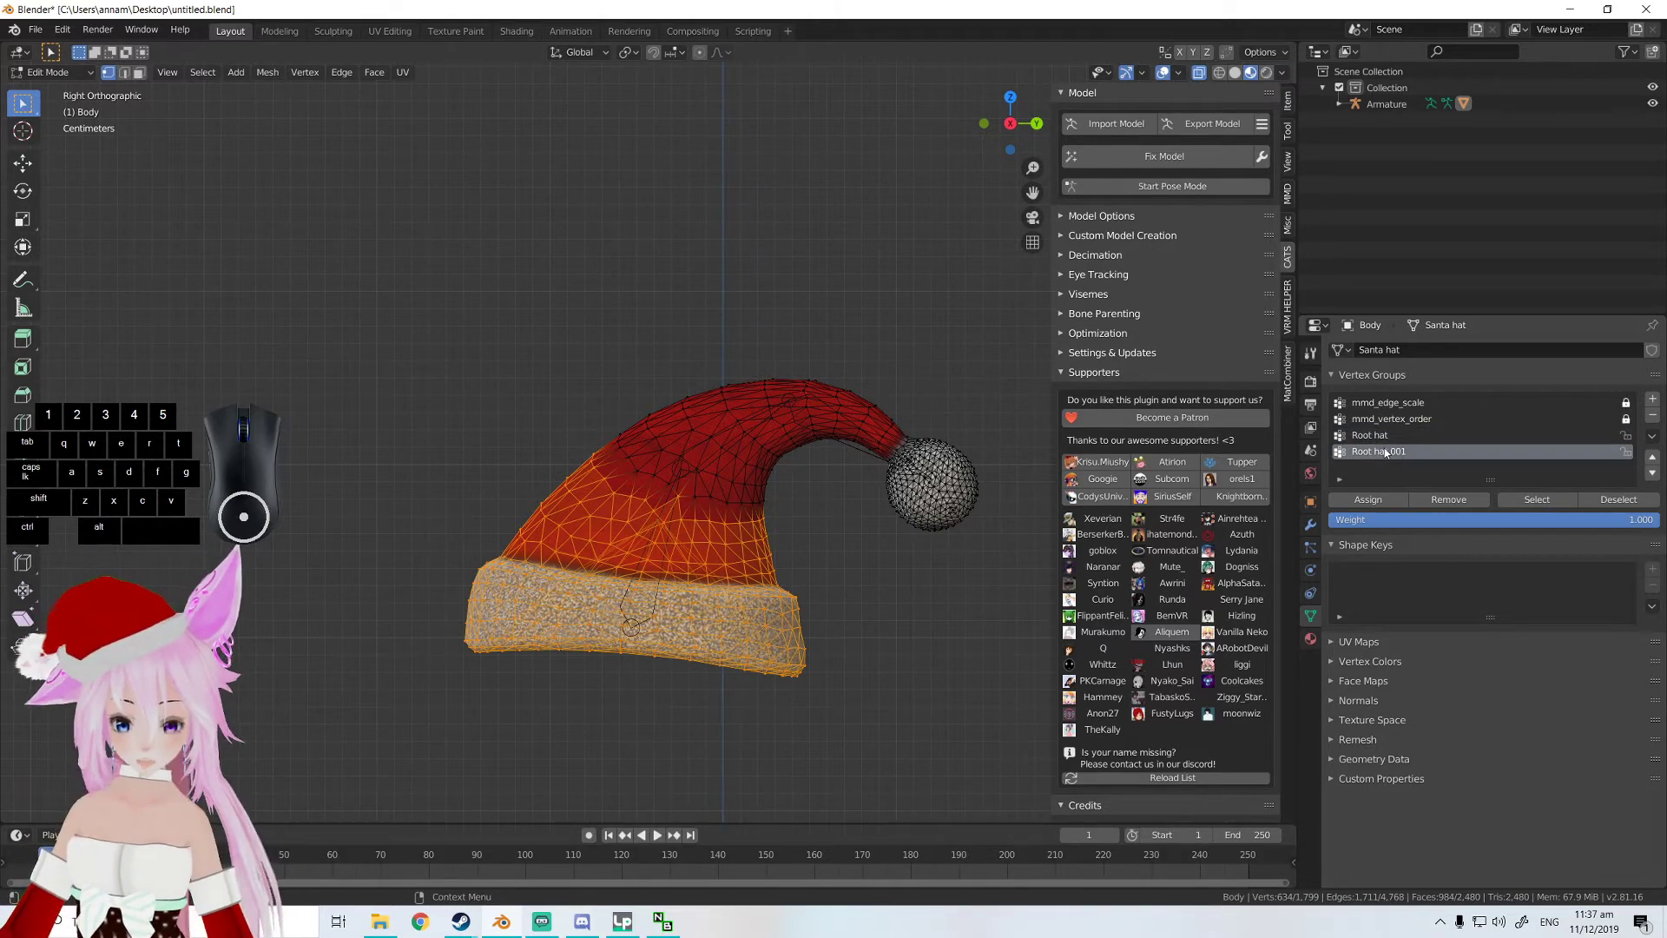
key("c")
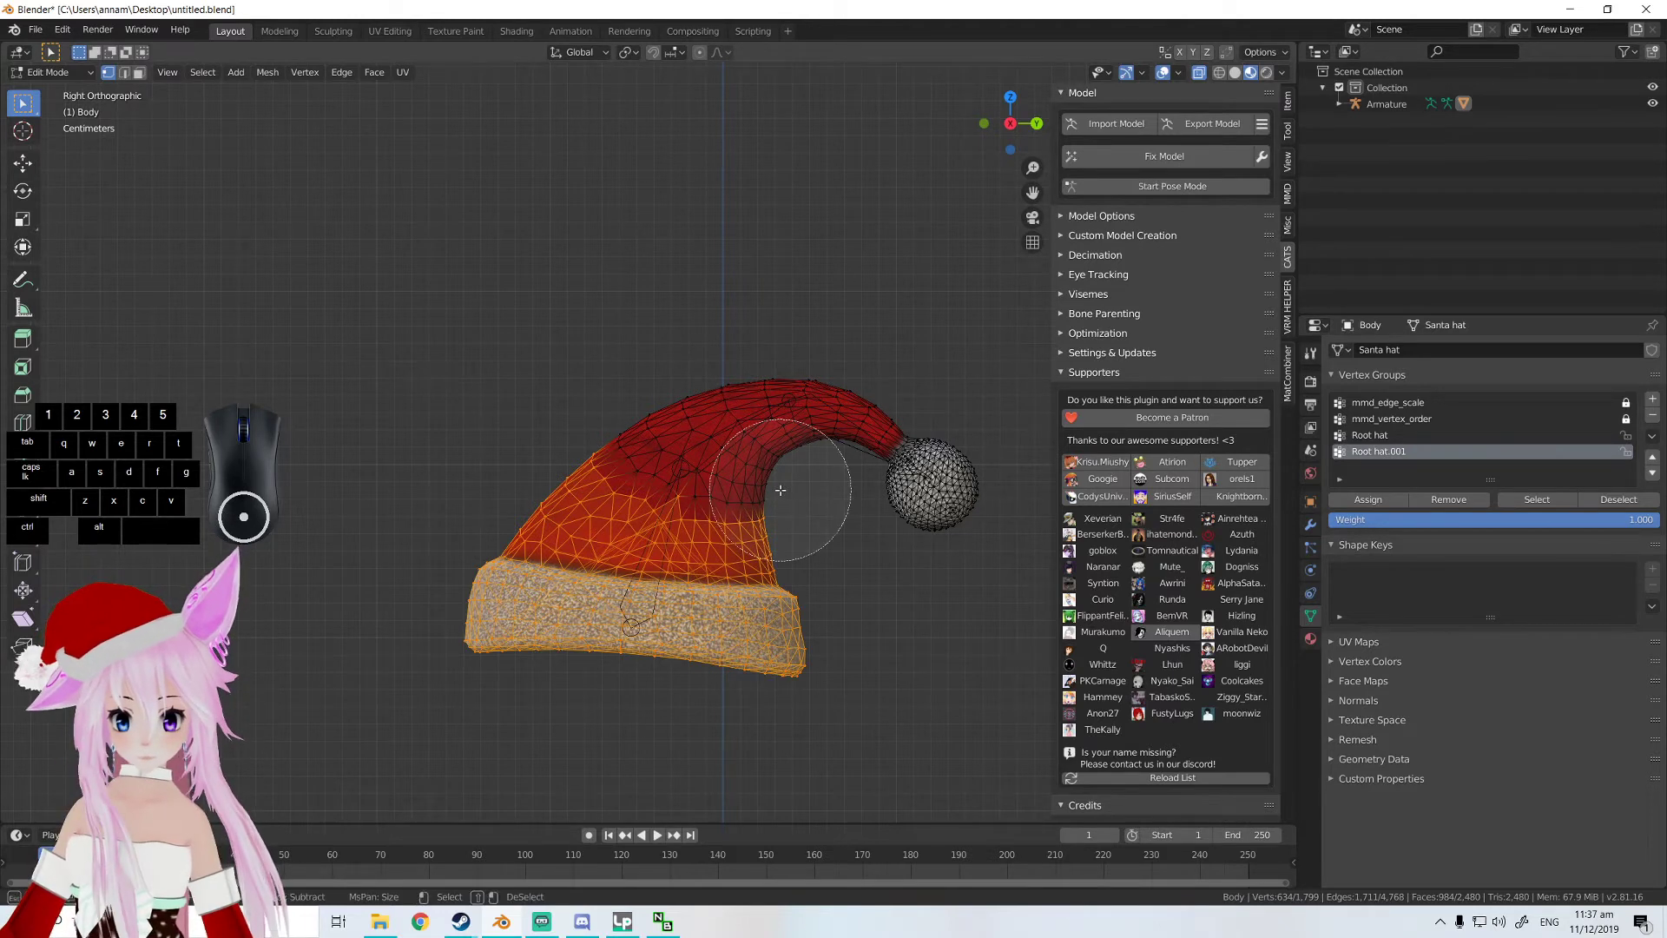
mouse_move(771, 487)
left_mouse_down()
mouse_move(734, 395)
mouse_move(707, 388)
mouse_move(652, 435)
mouse_move(690, 464)
left_mouse_up()
right_click(686, 460)
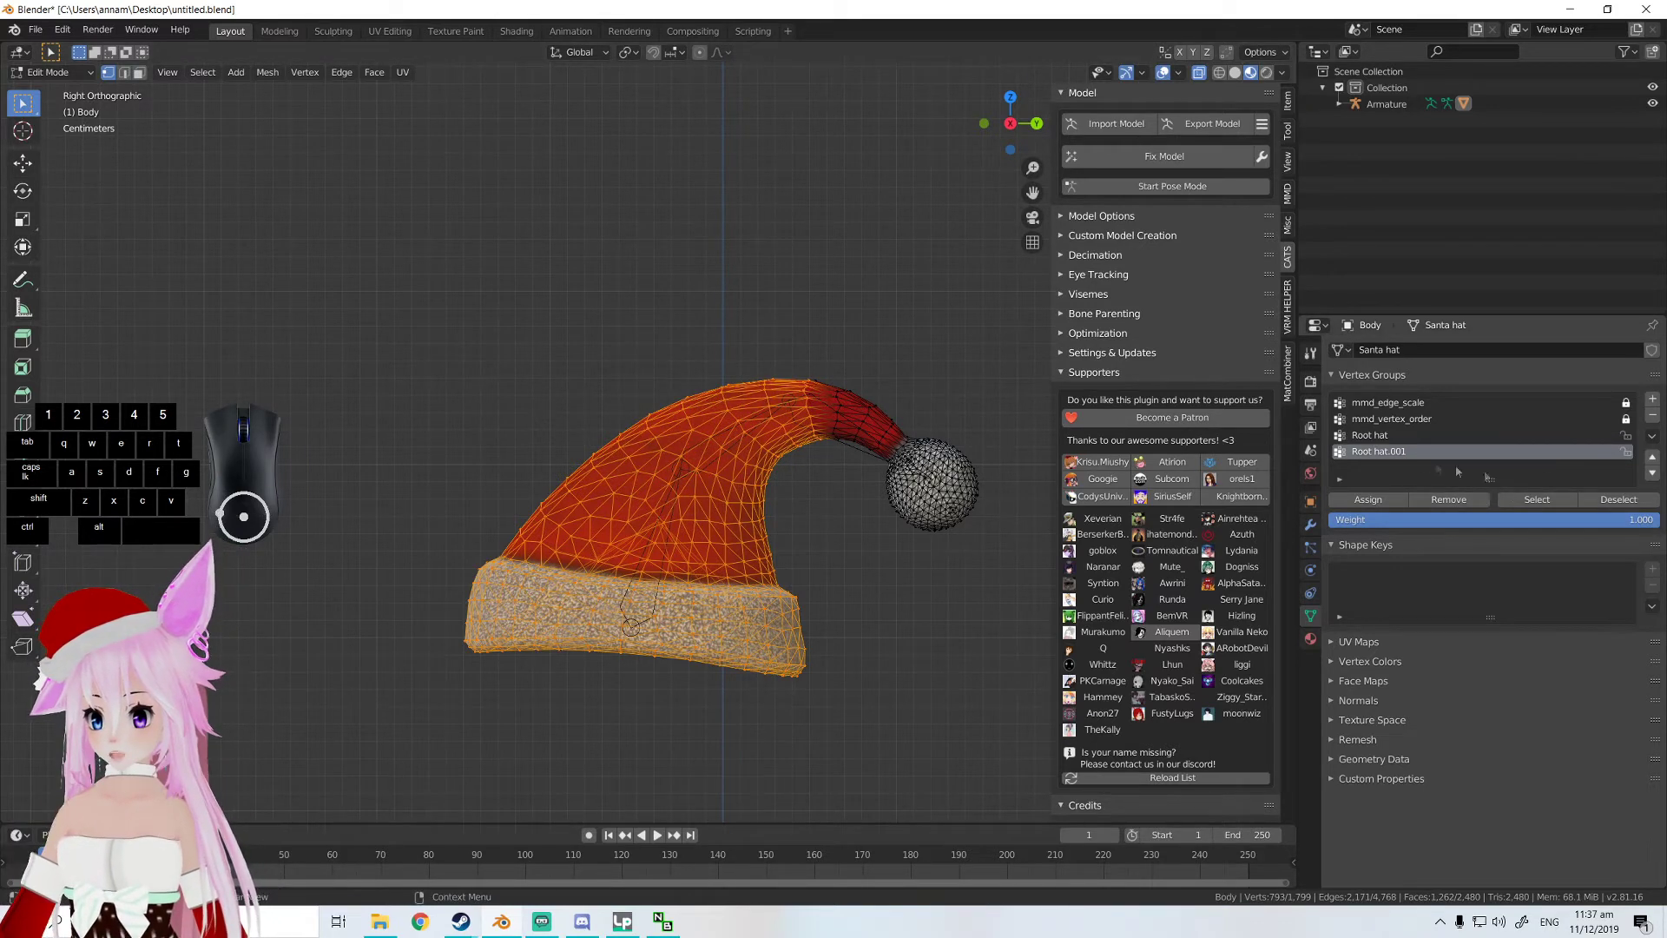
- Deselect the vertices belonging to "Root hat" and assign the remaining middle section to "Root hat.001" at weight 1.000
left_click(1377, 436)
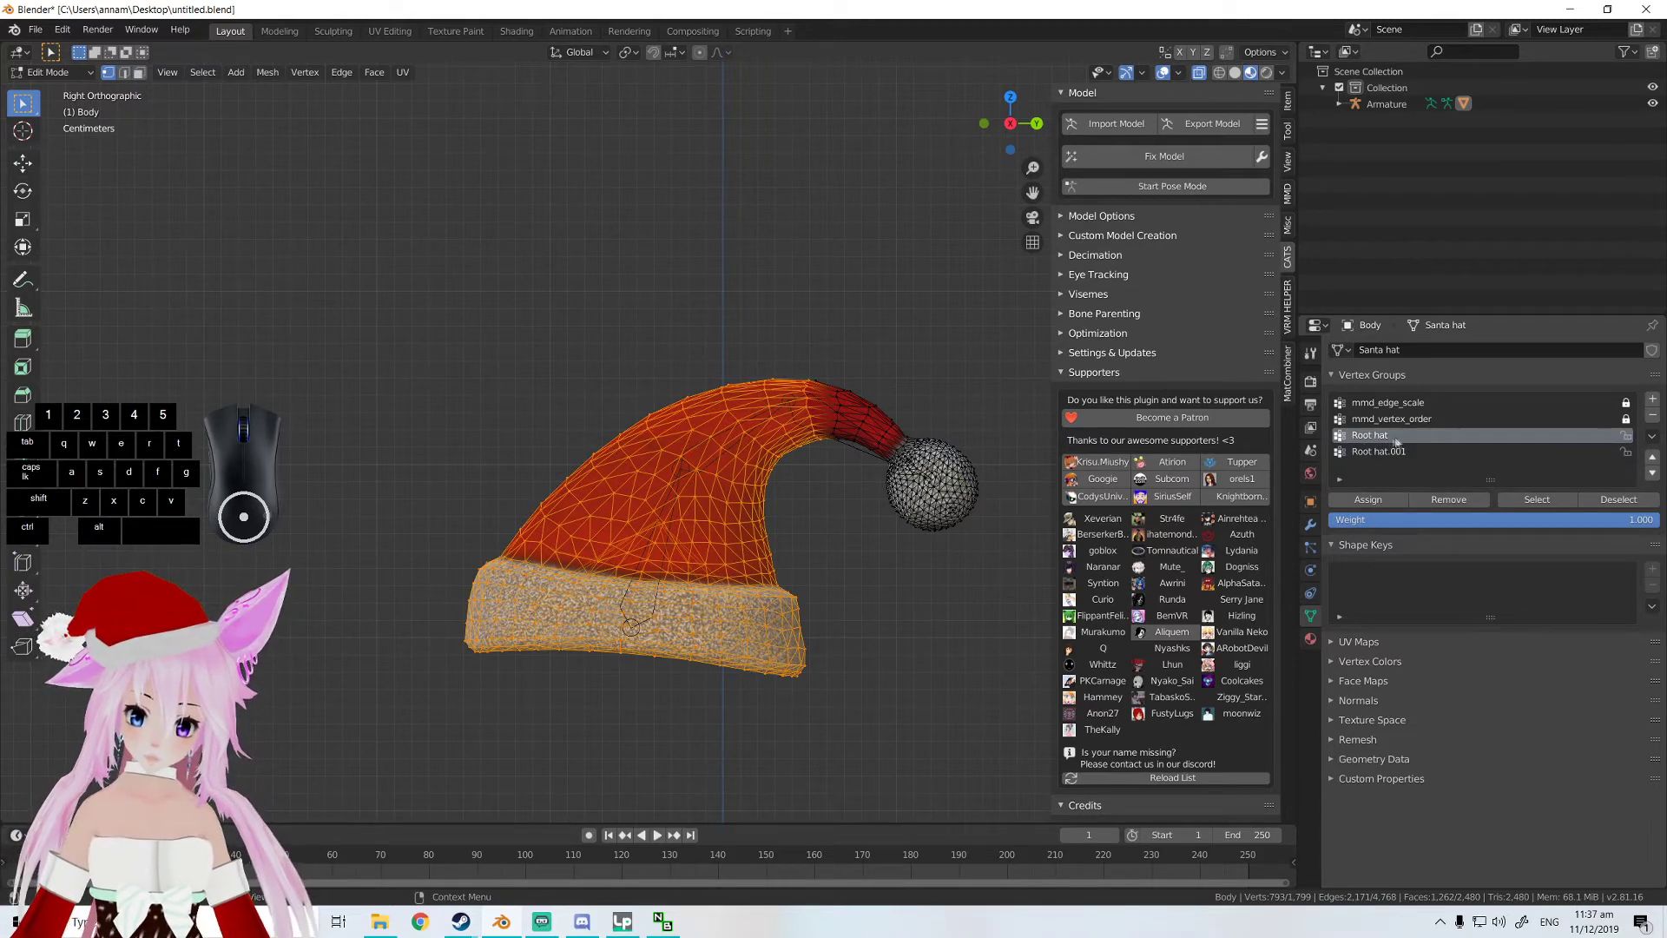
left_click(1616, 501)
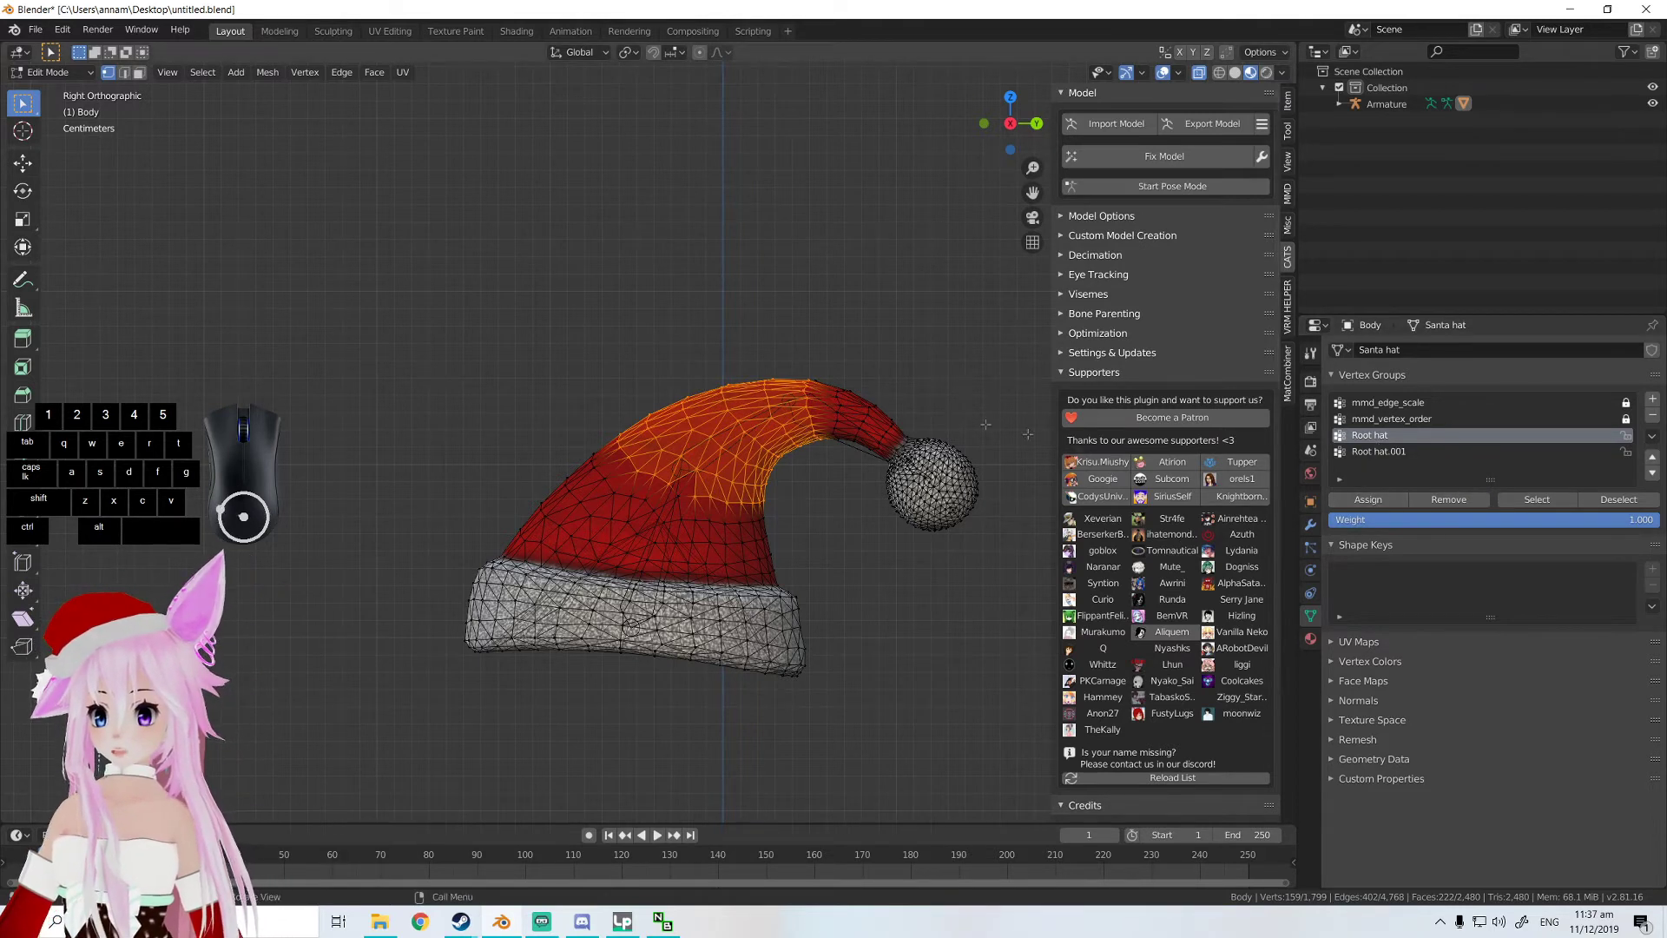
left_click(1372, 453)
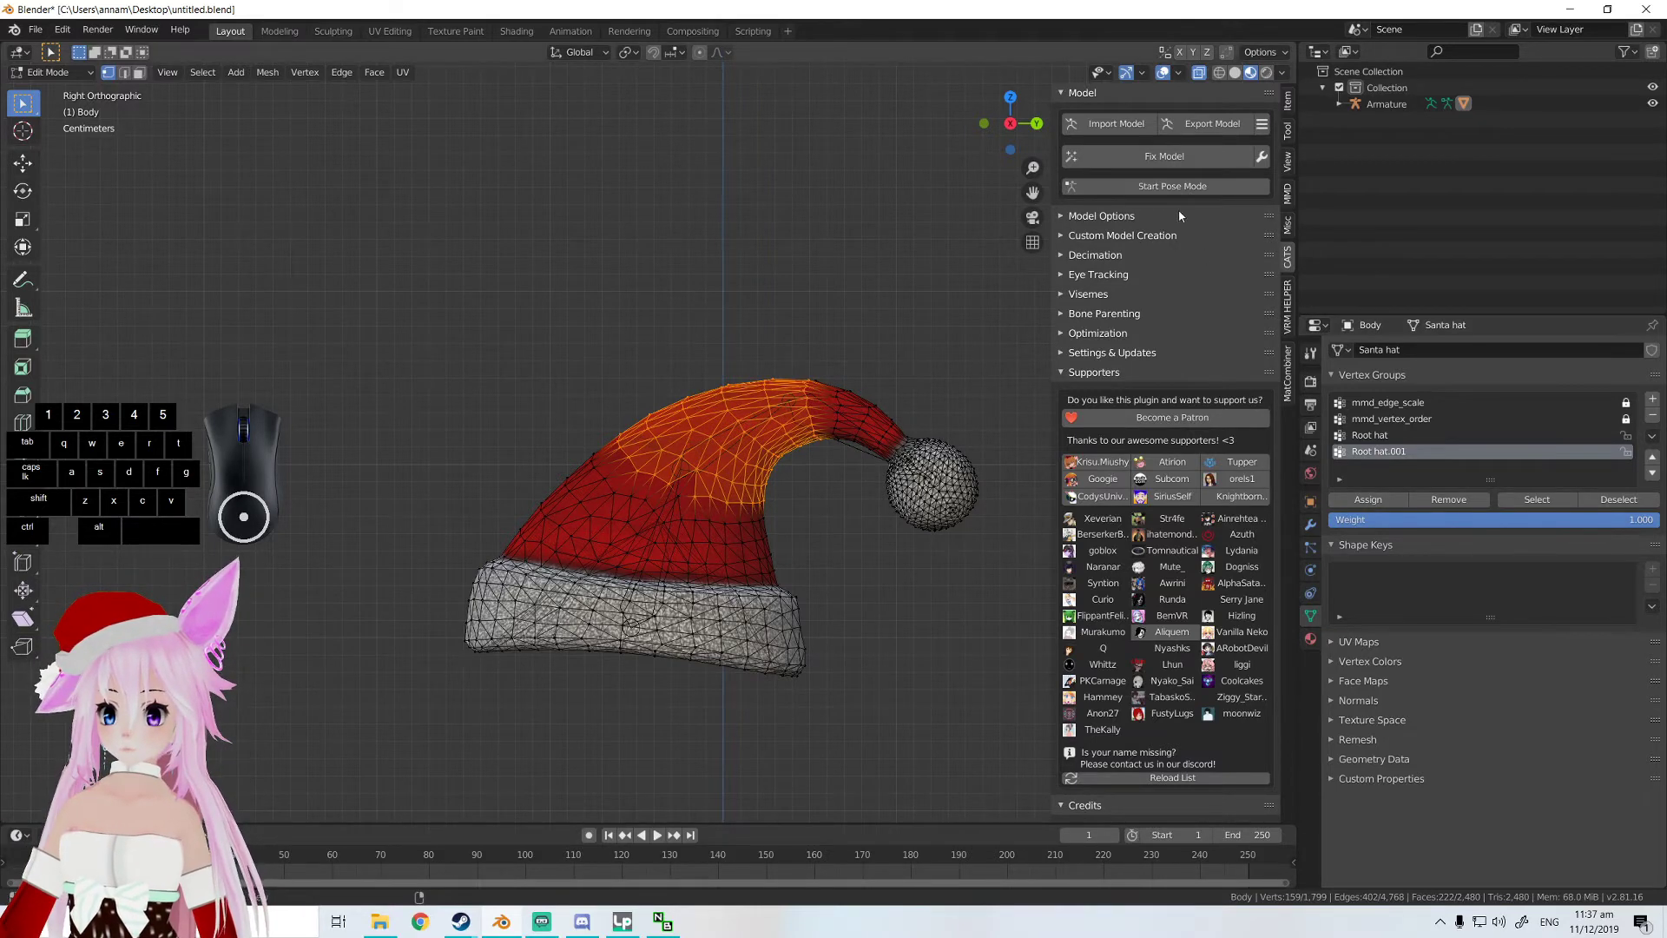
- Start pose mode and rotate the middle bone and the root bone upright and backward to test how the hat deforms
left_click(1165, 188)
left_click(762, 412)
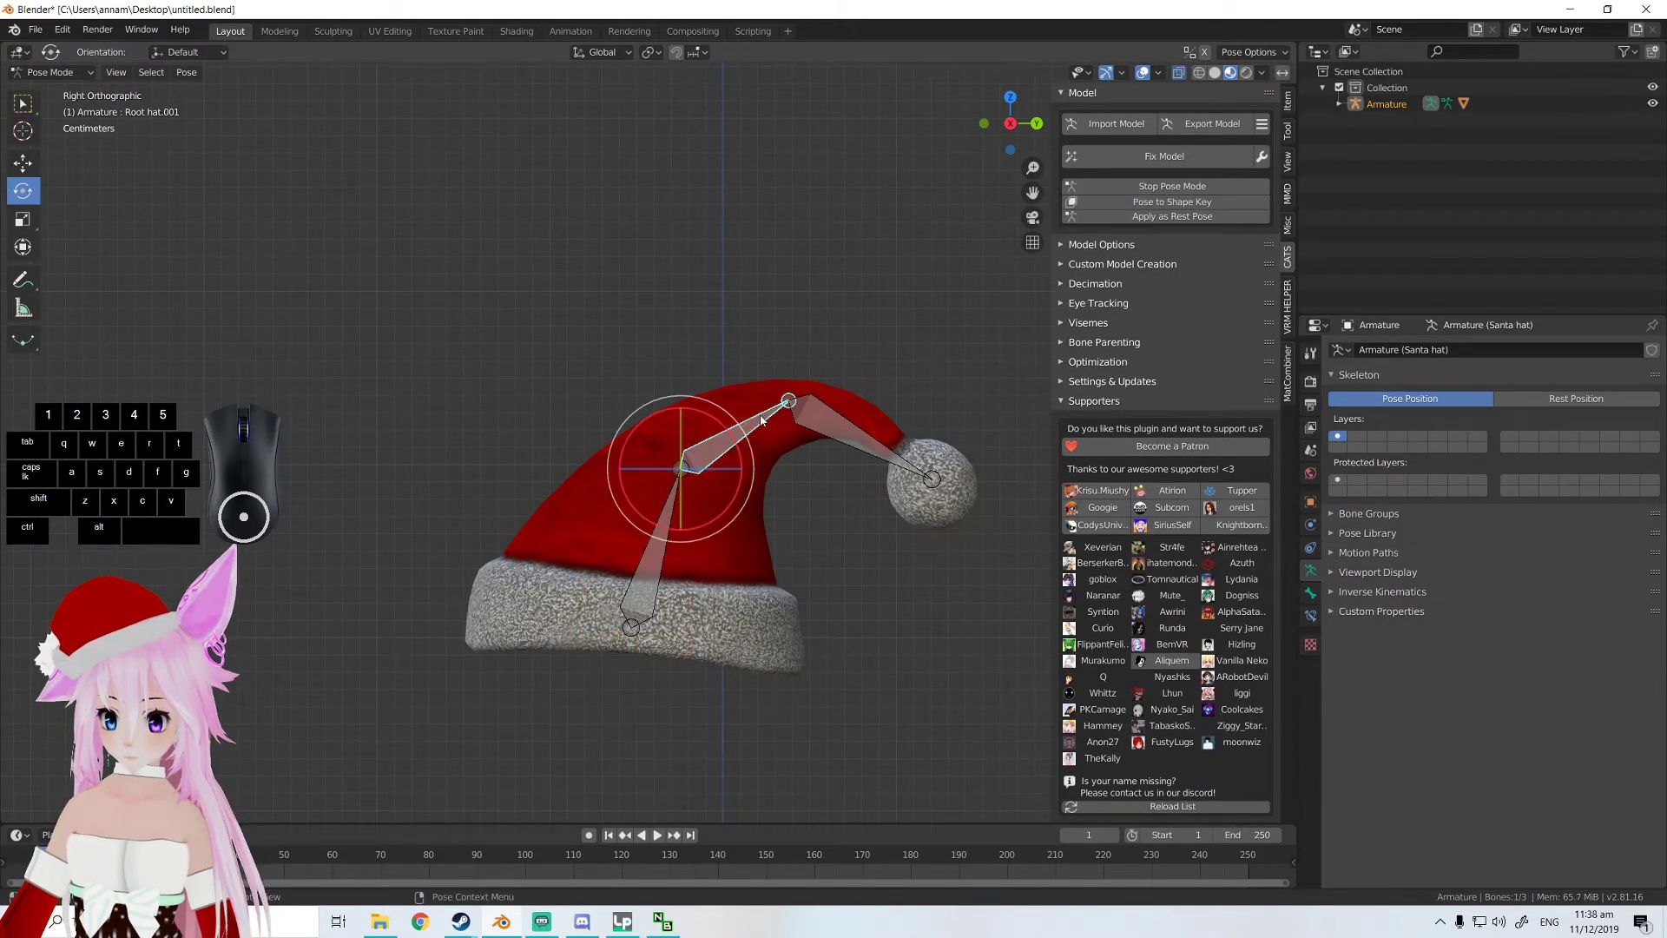
left_click_drag(736, 417, 705, 385)
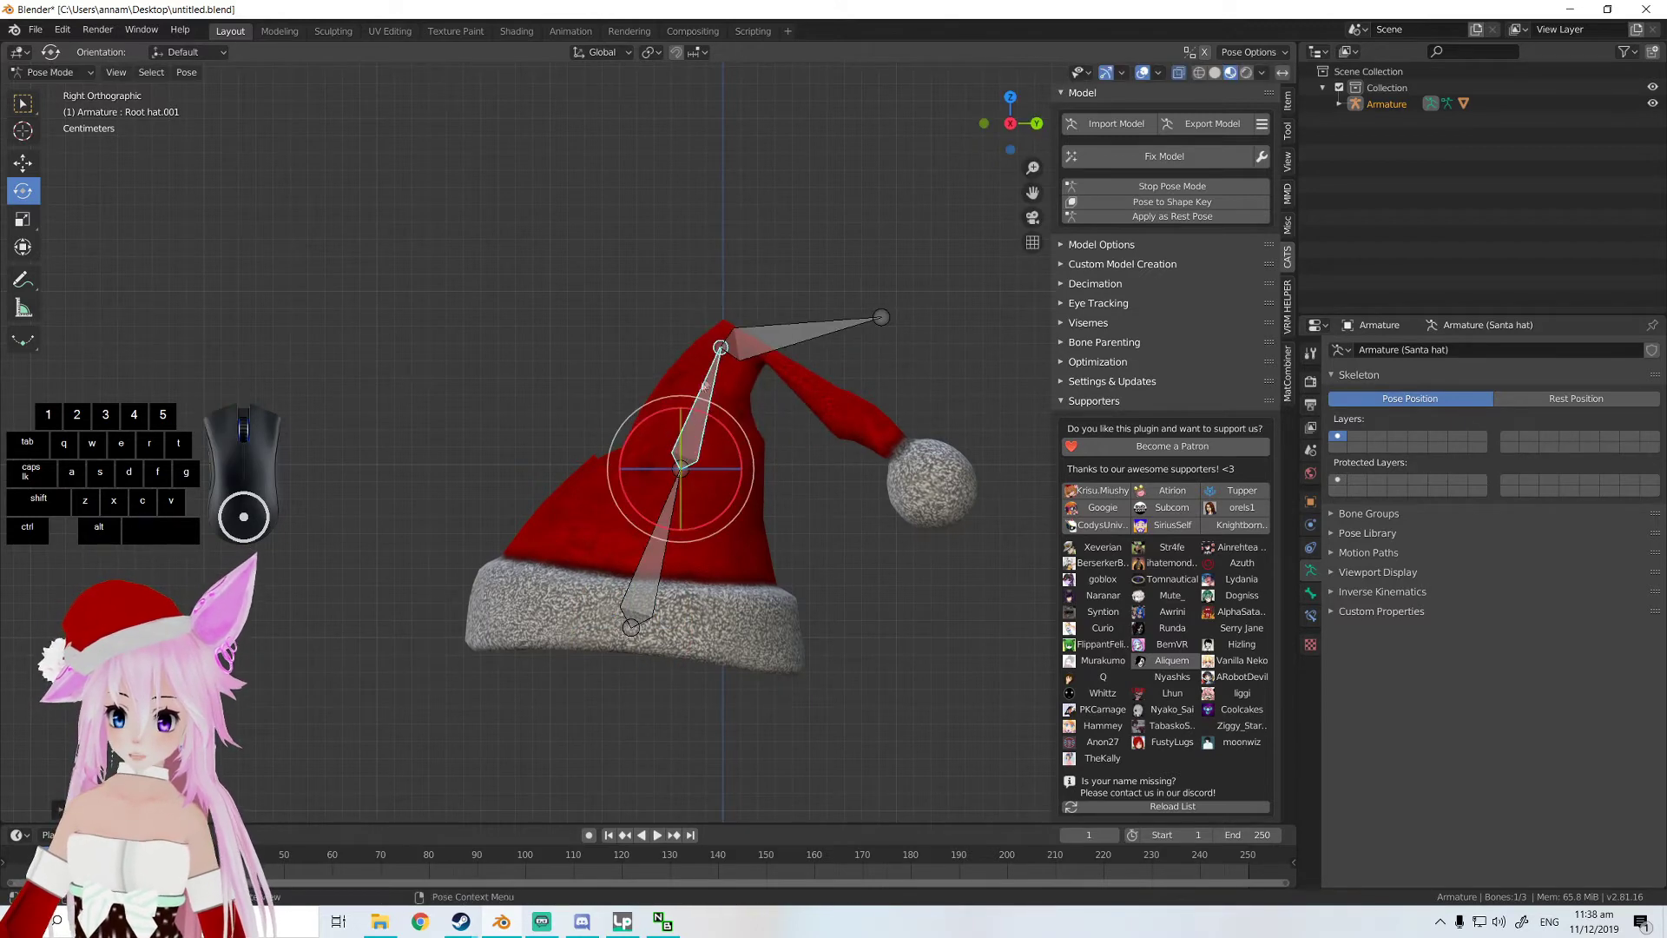
left_click(664, 560)
left_click_drag(704, 590, 670, 582)
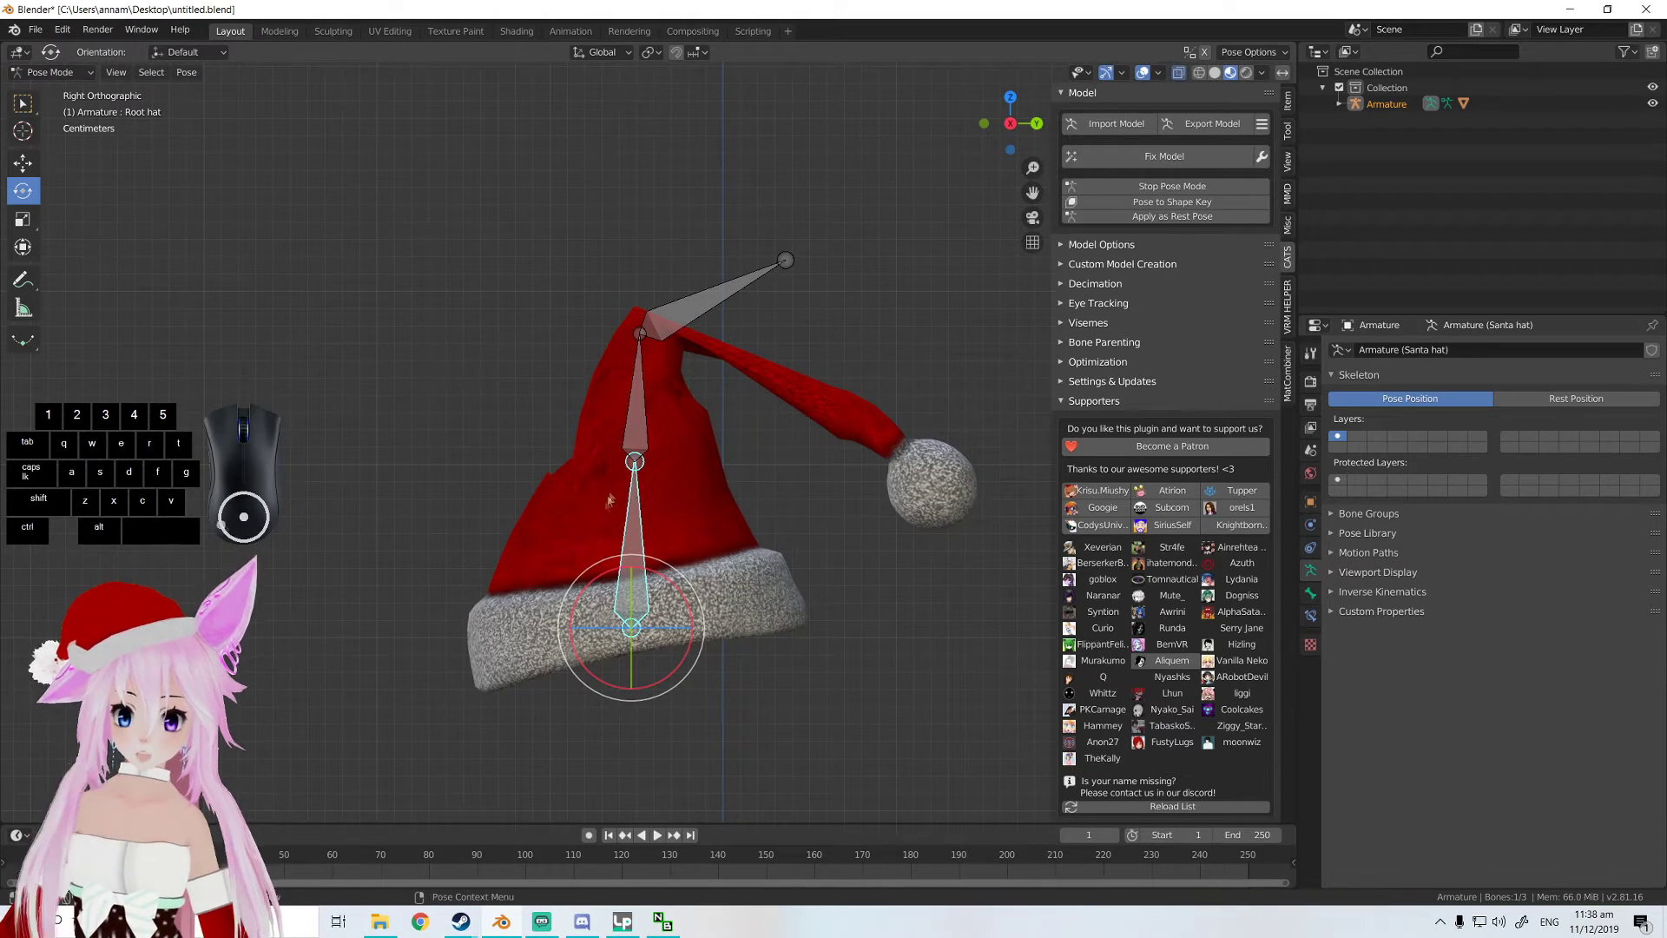
- Test the deformation further by rotating the middle bone and root bone forward again, and stop pose mode
left_click(662, 439)
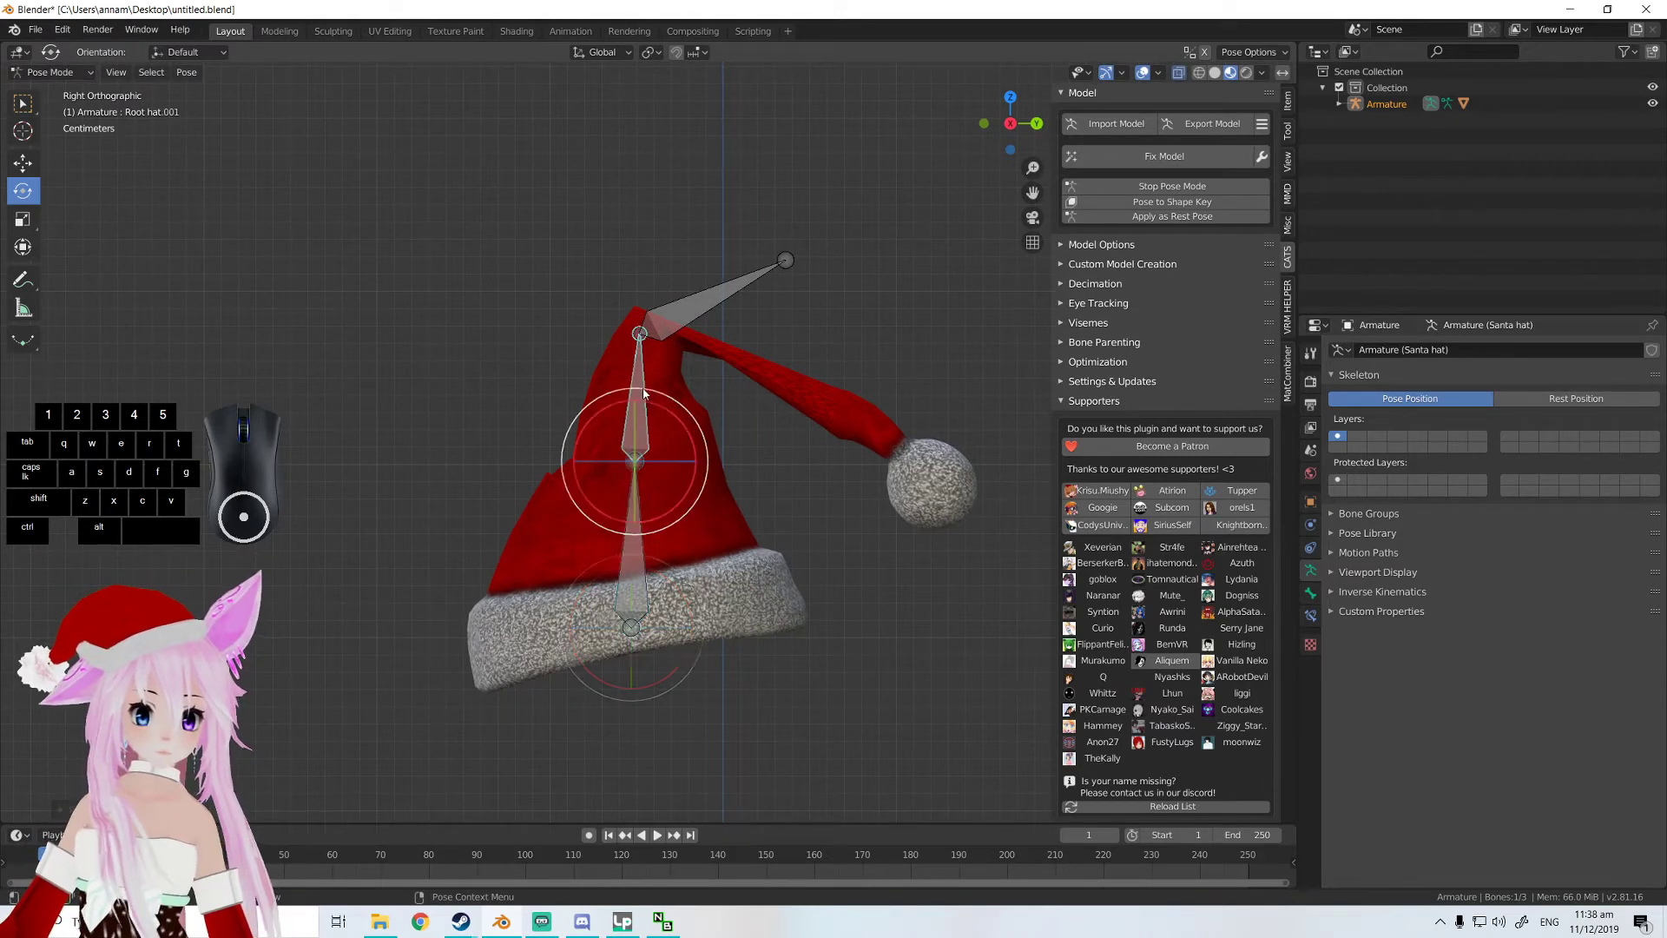
left_click_drag(669, 406, 647, 584)
left_click_drag(699, 525, 705, 473)
left_click(638, 582)
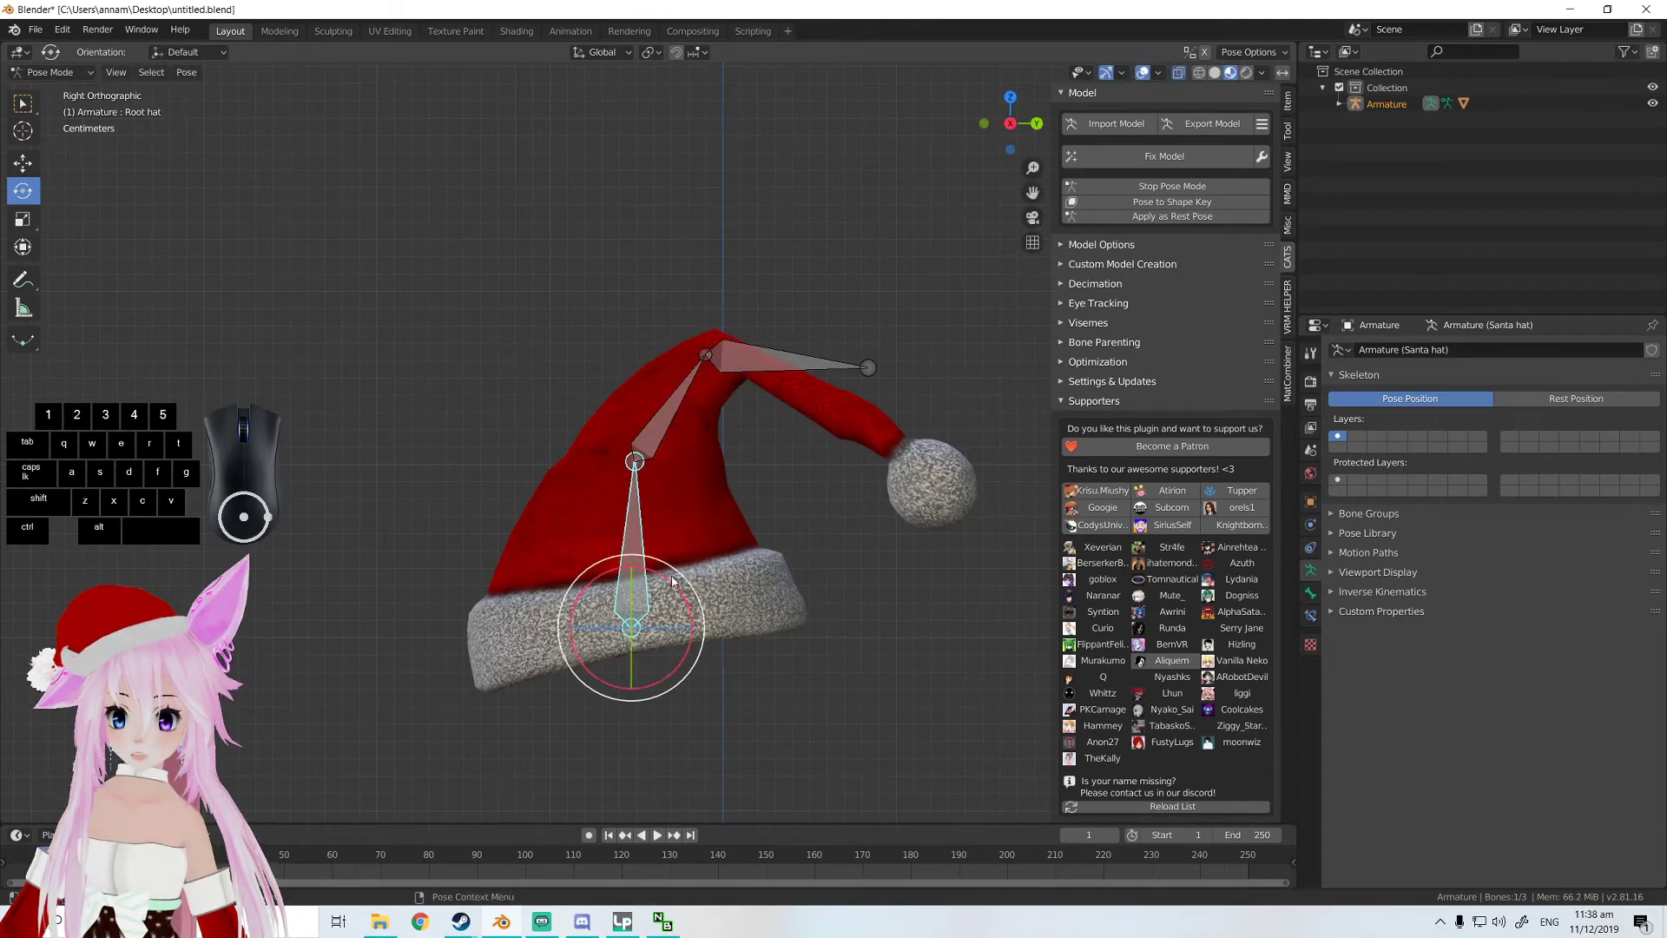
left_click_drag(668, 564, 752, 401)
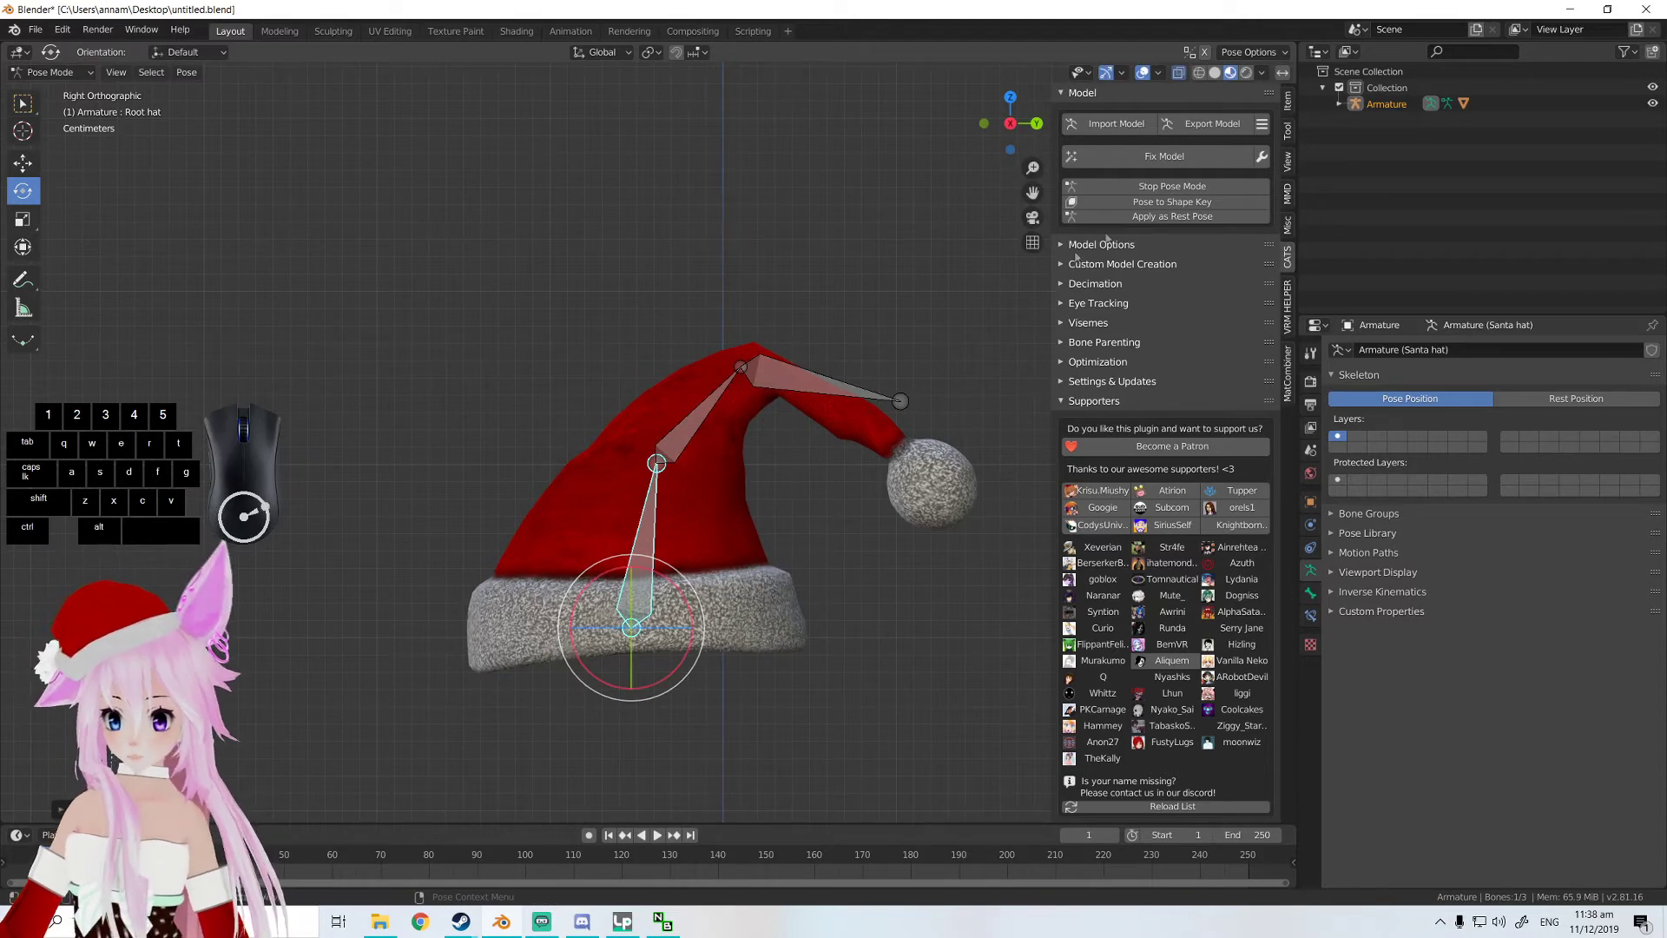
left_click(1159, 186)
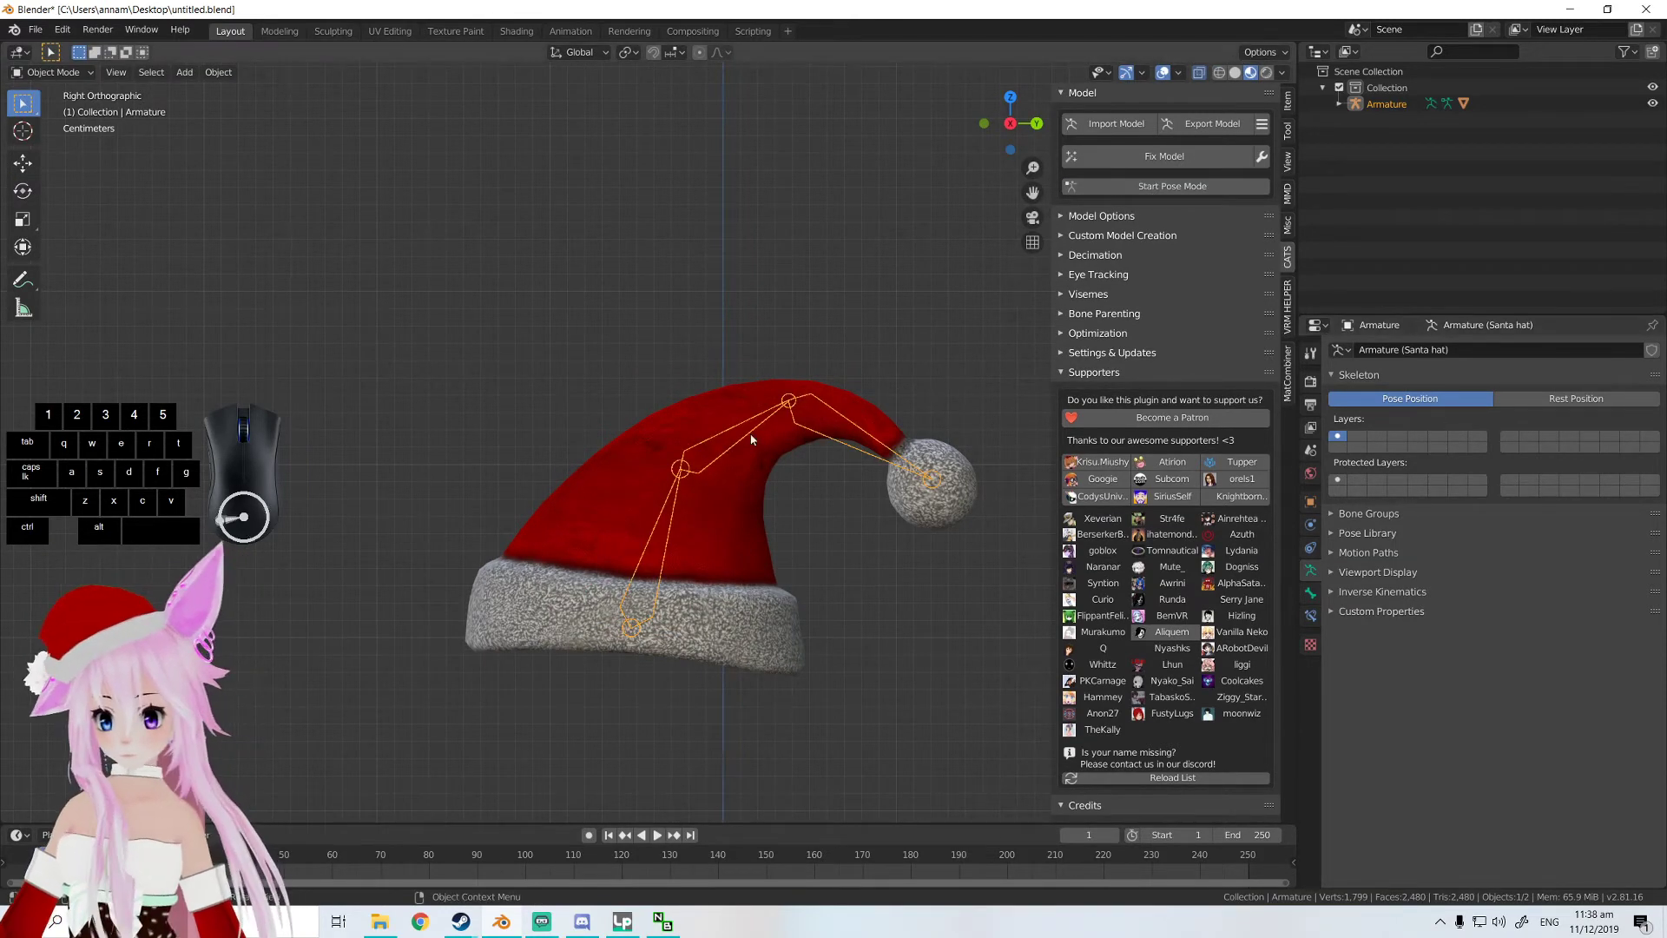
- Make the armature the active object and enter its Edit Mode
left_click(849, 433)
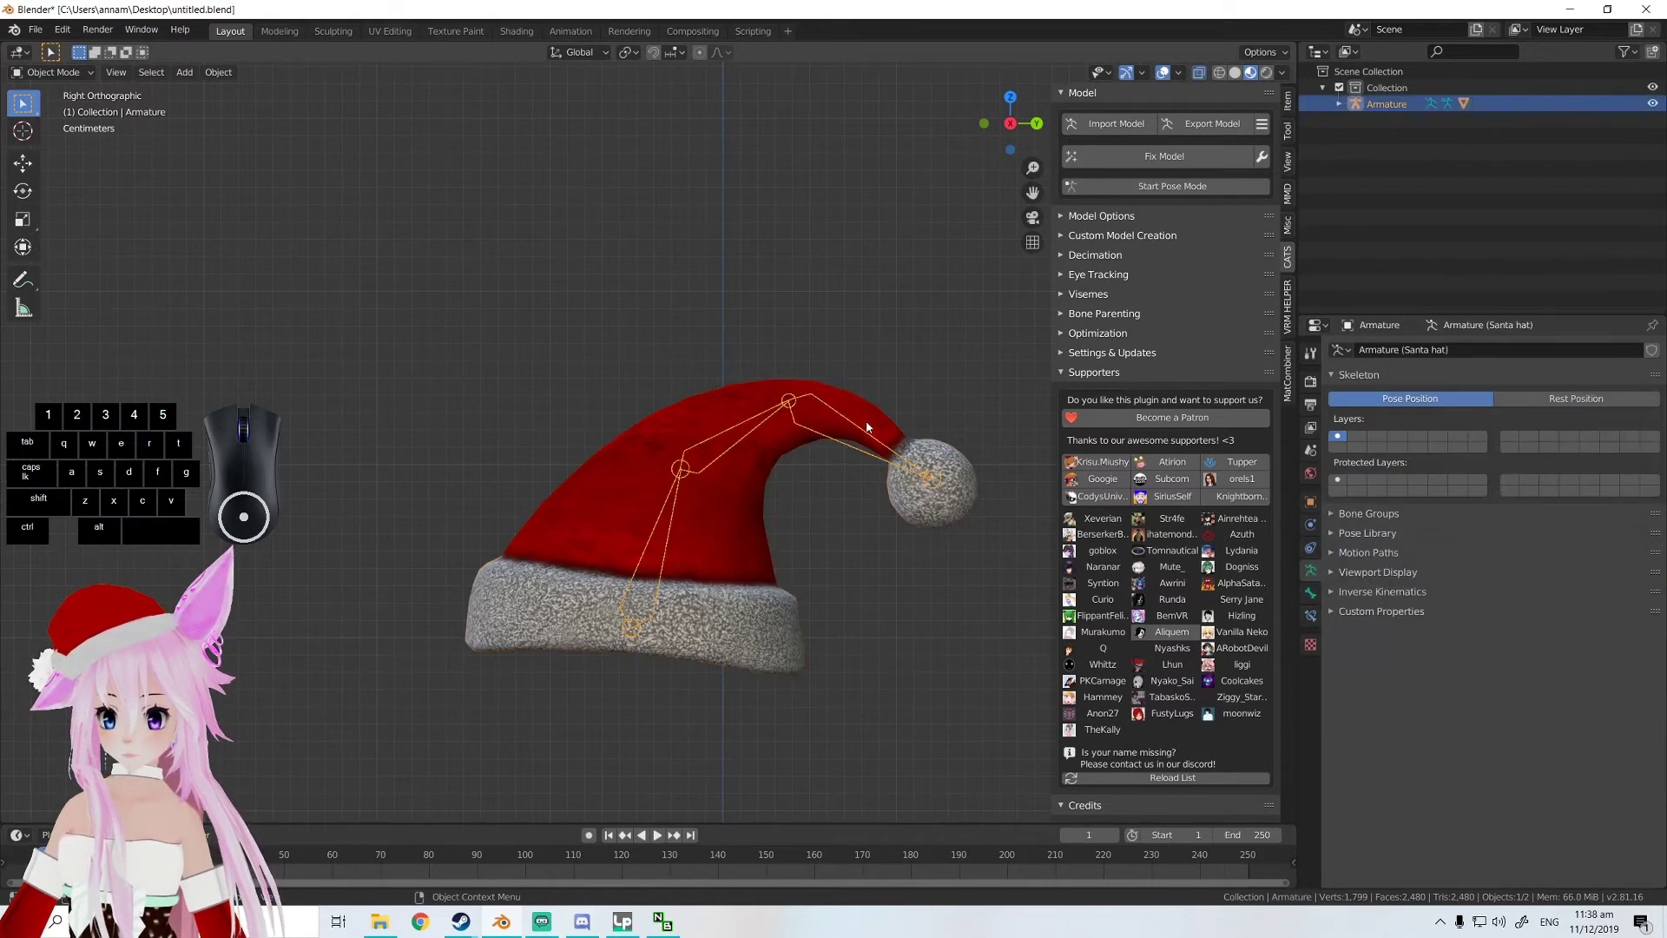
left_click(846, 427)
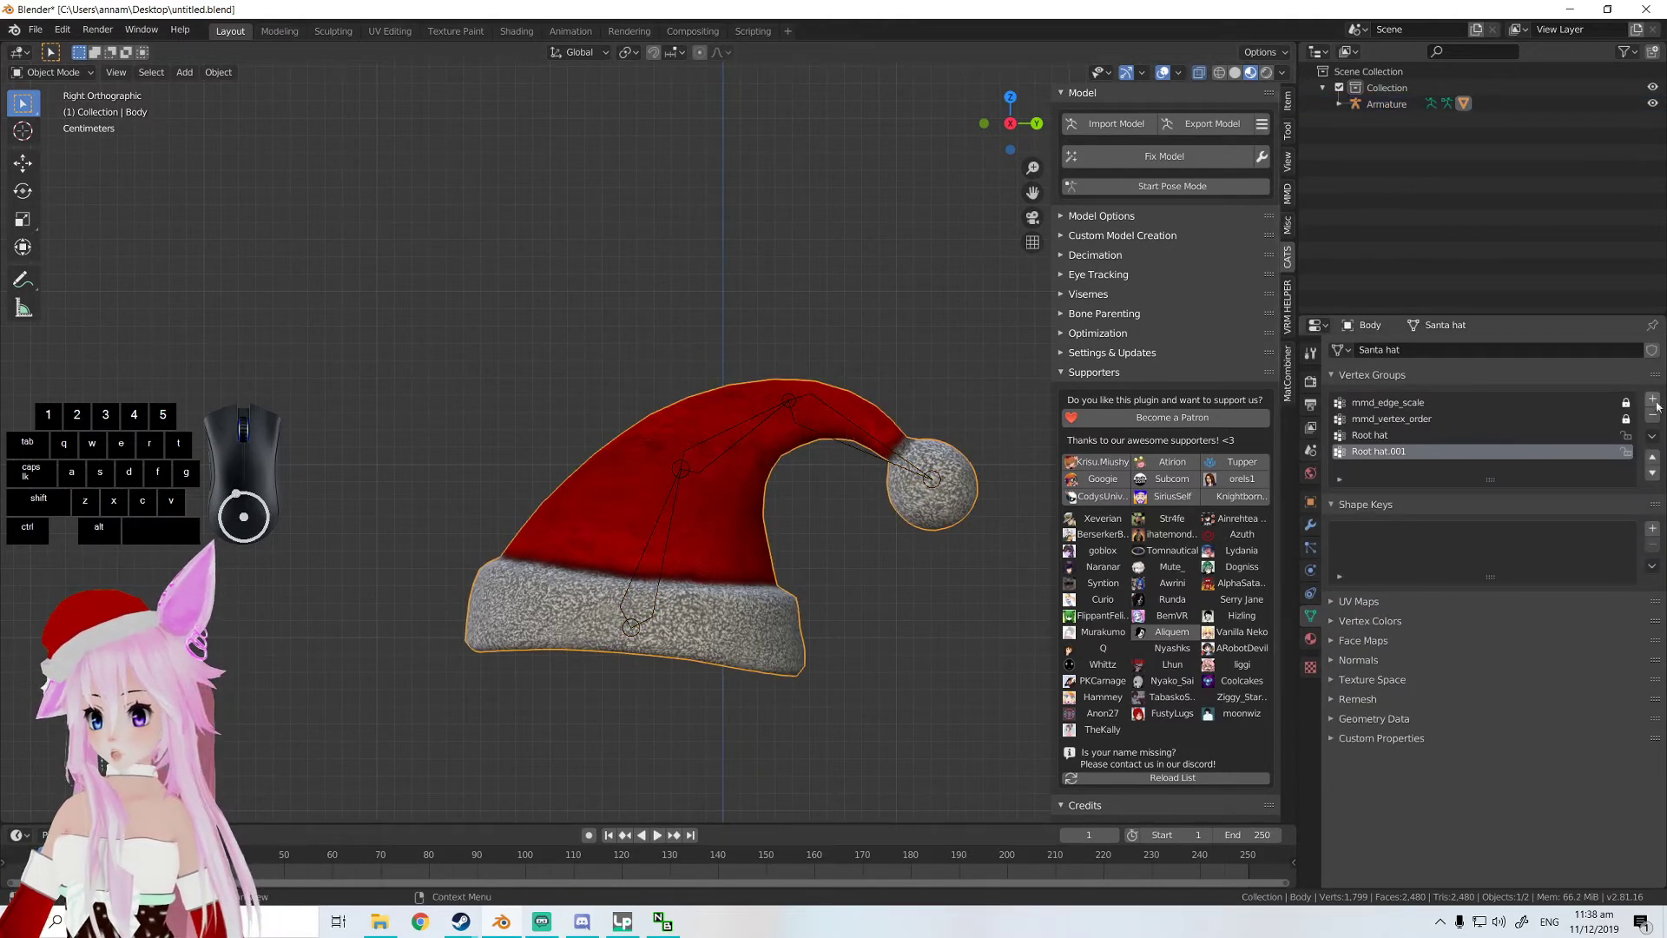
left_click(875, 436)
left_click(868, 438)
left_click(867, 438)
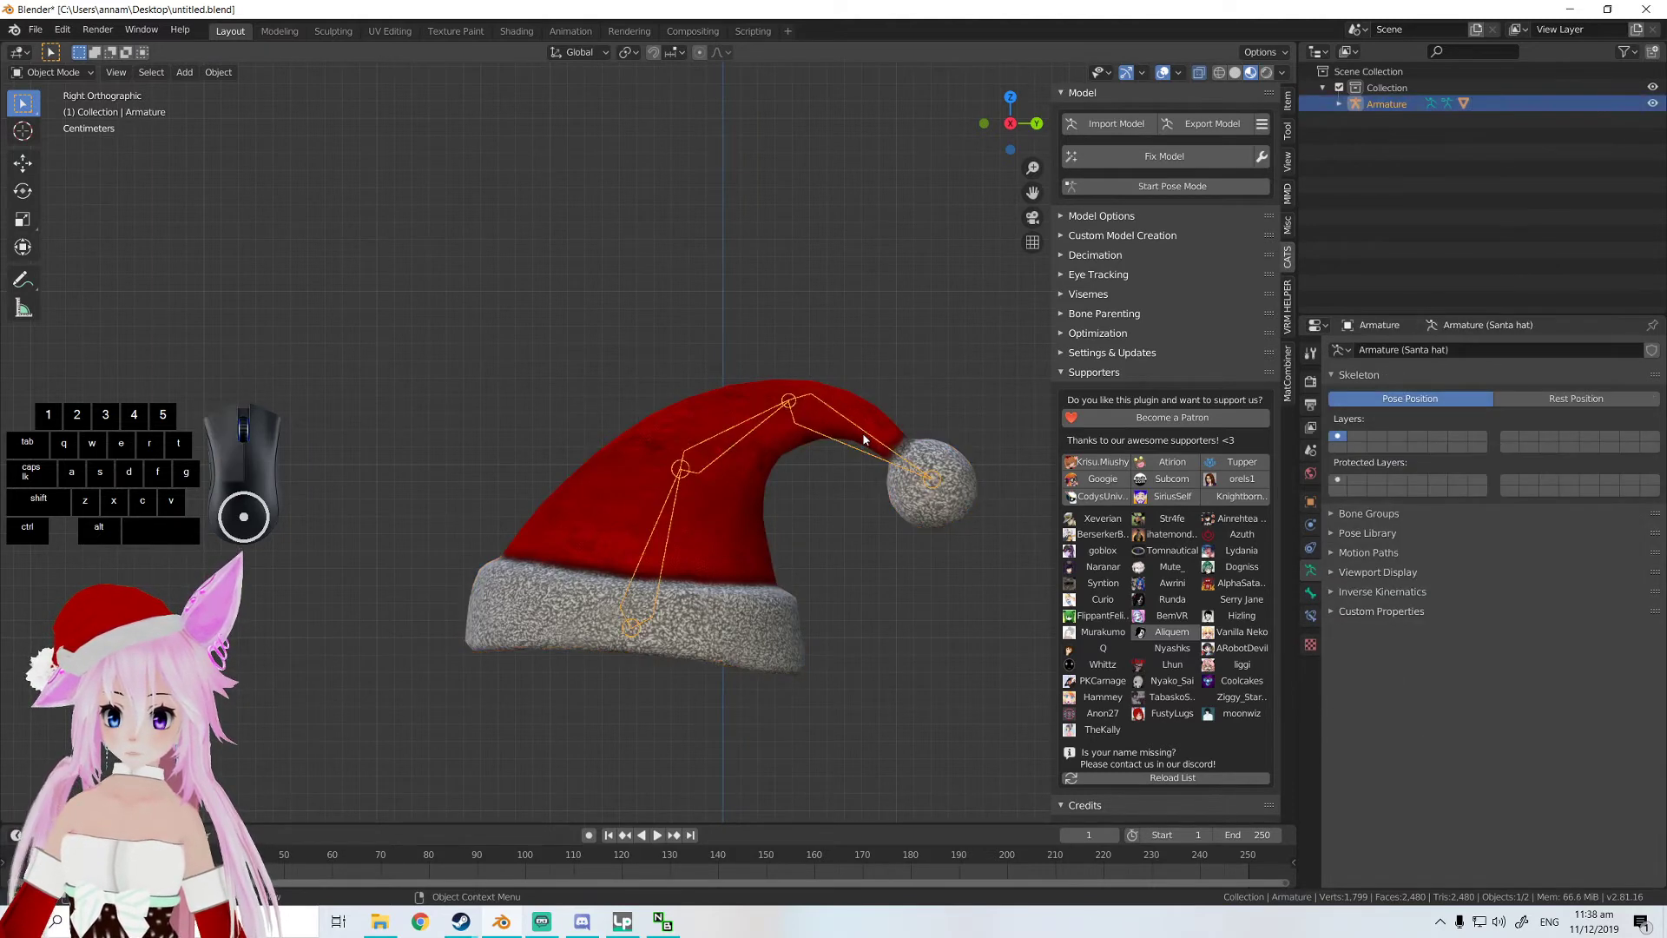
left_click(864, 439)
left_click(864, 439)
key("Tab")
- Select the last bone, which reaches into the pom-pom, and copy its name, "Root hat.002"
left_click(863, 440)
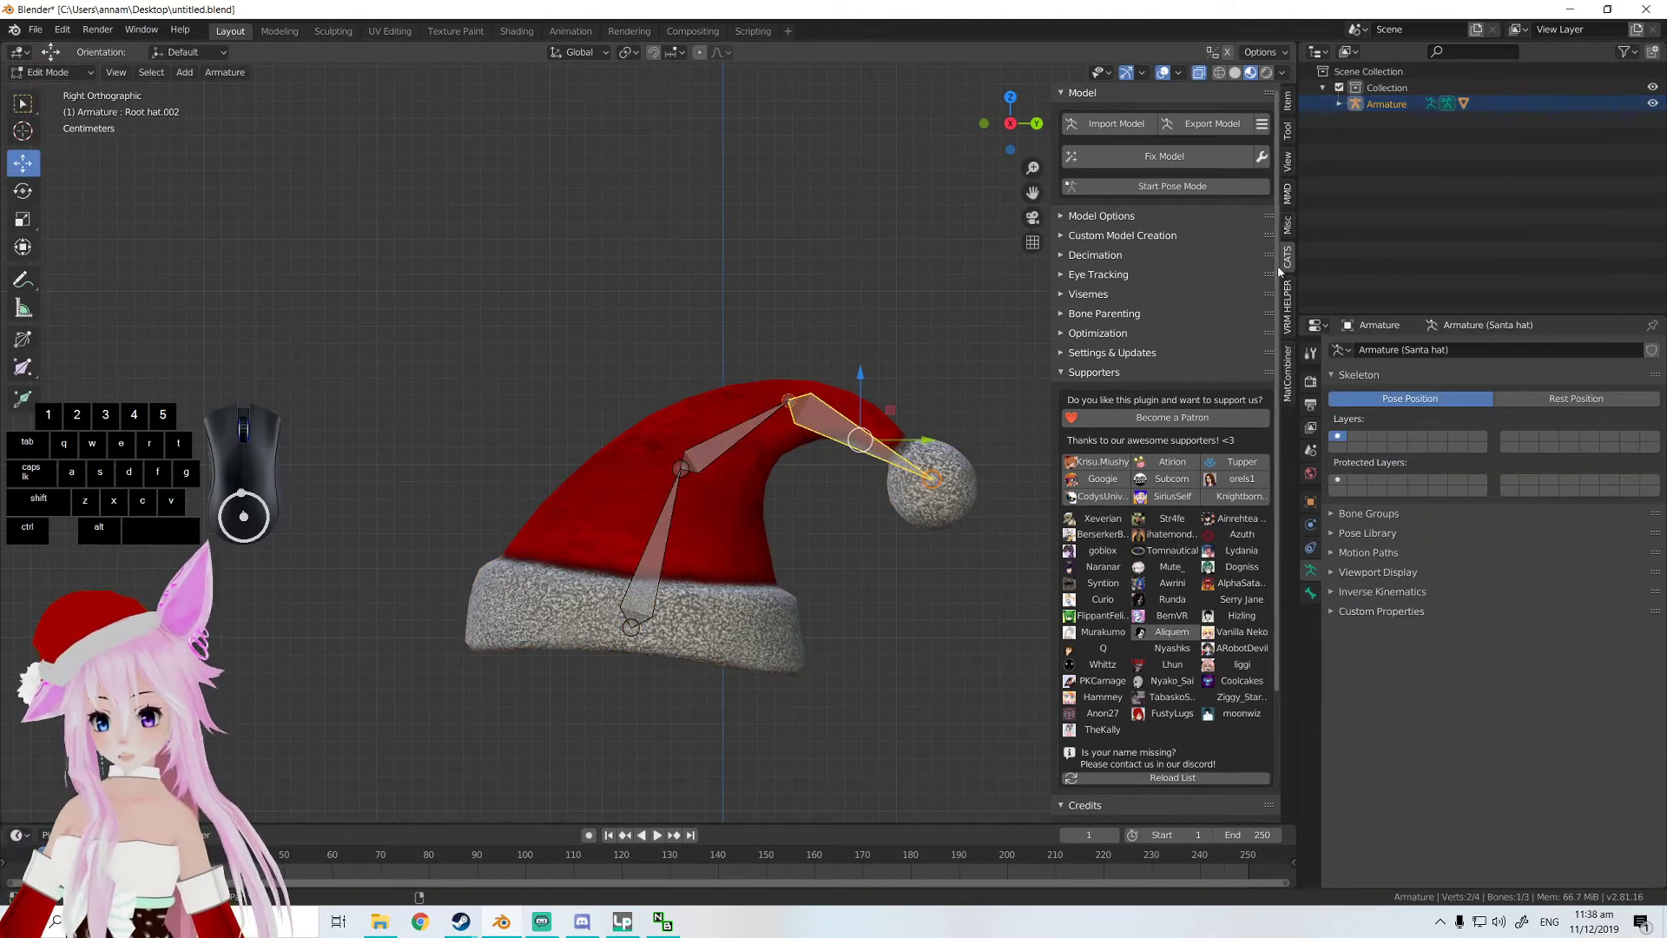
left_click(1310, 592)
left_click(1417, 356)
key("ctrl+c")
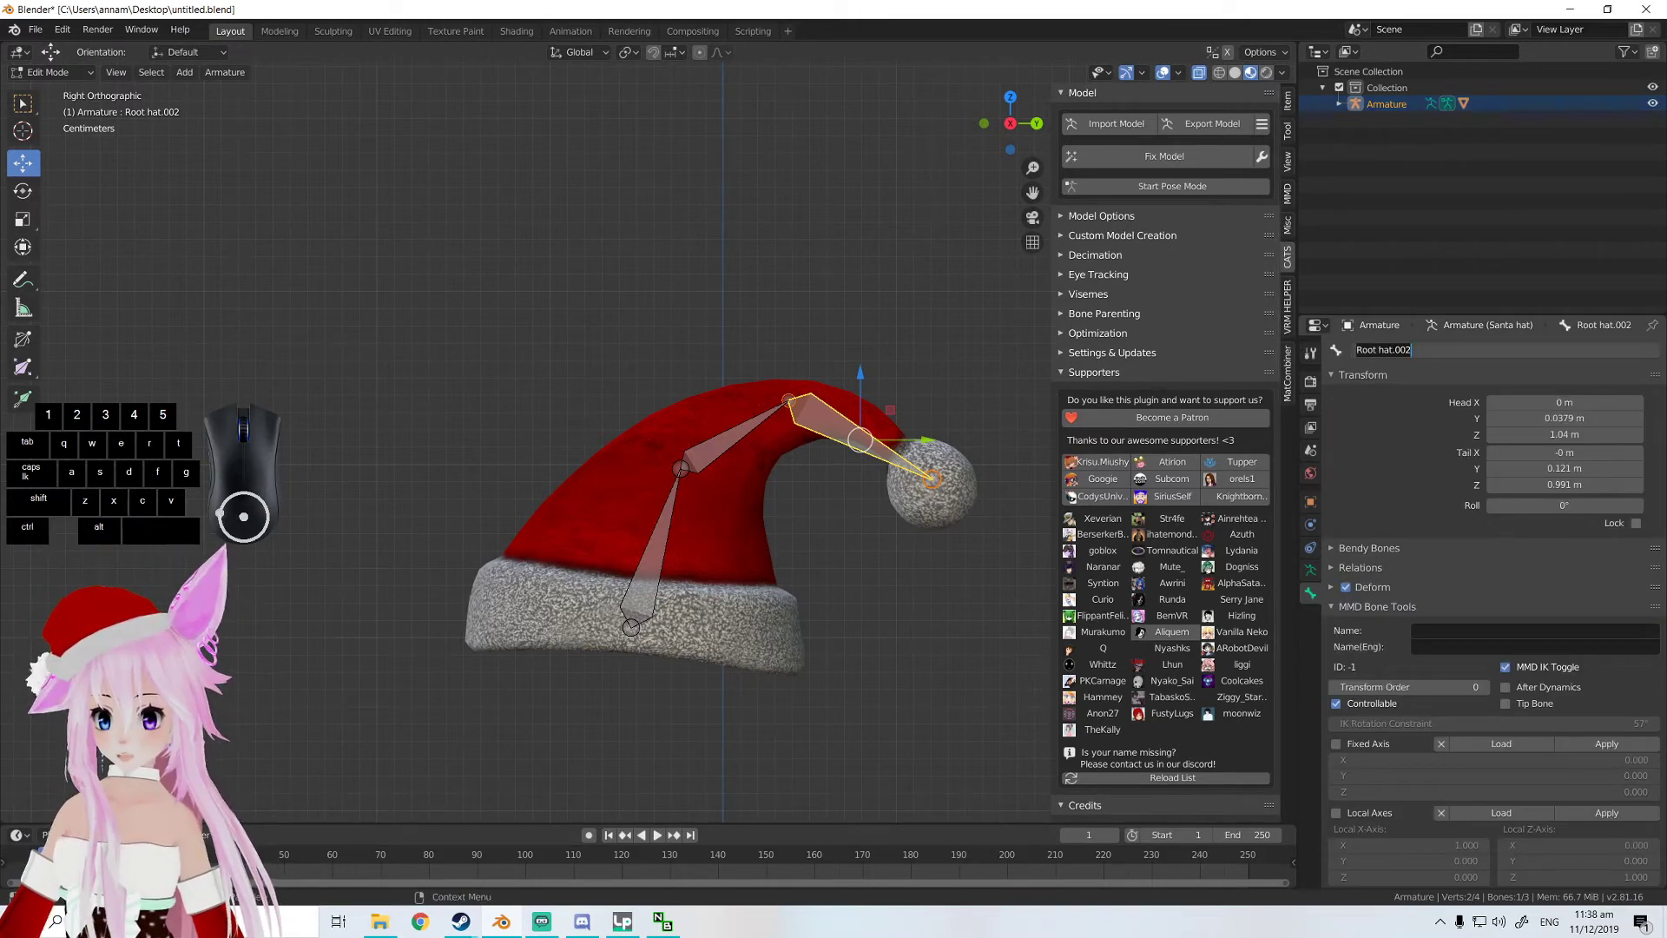
- Return the armature to Object Mode and select the hat mesh
left_click(545, 347)
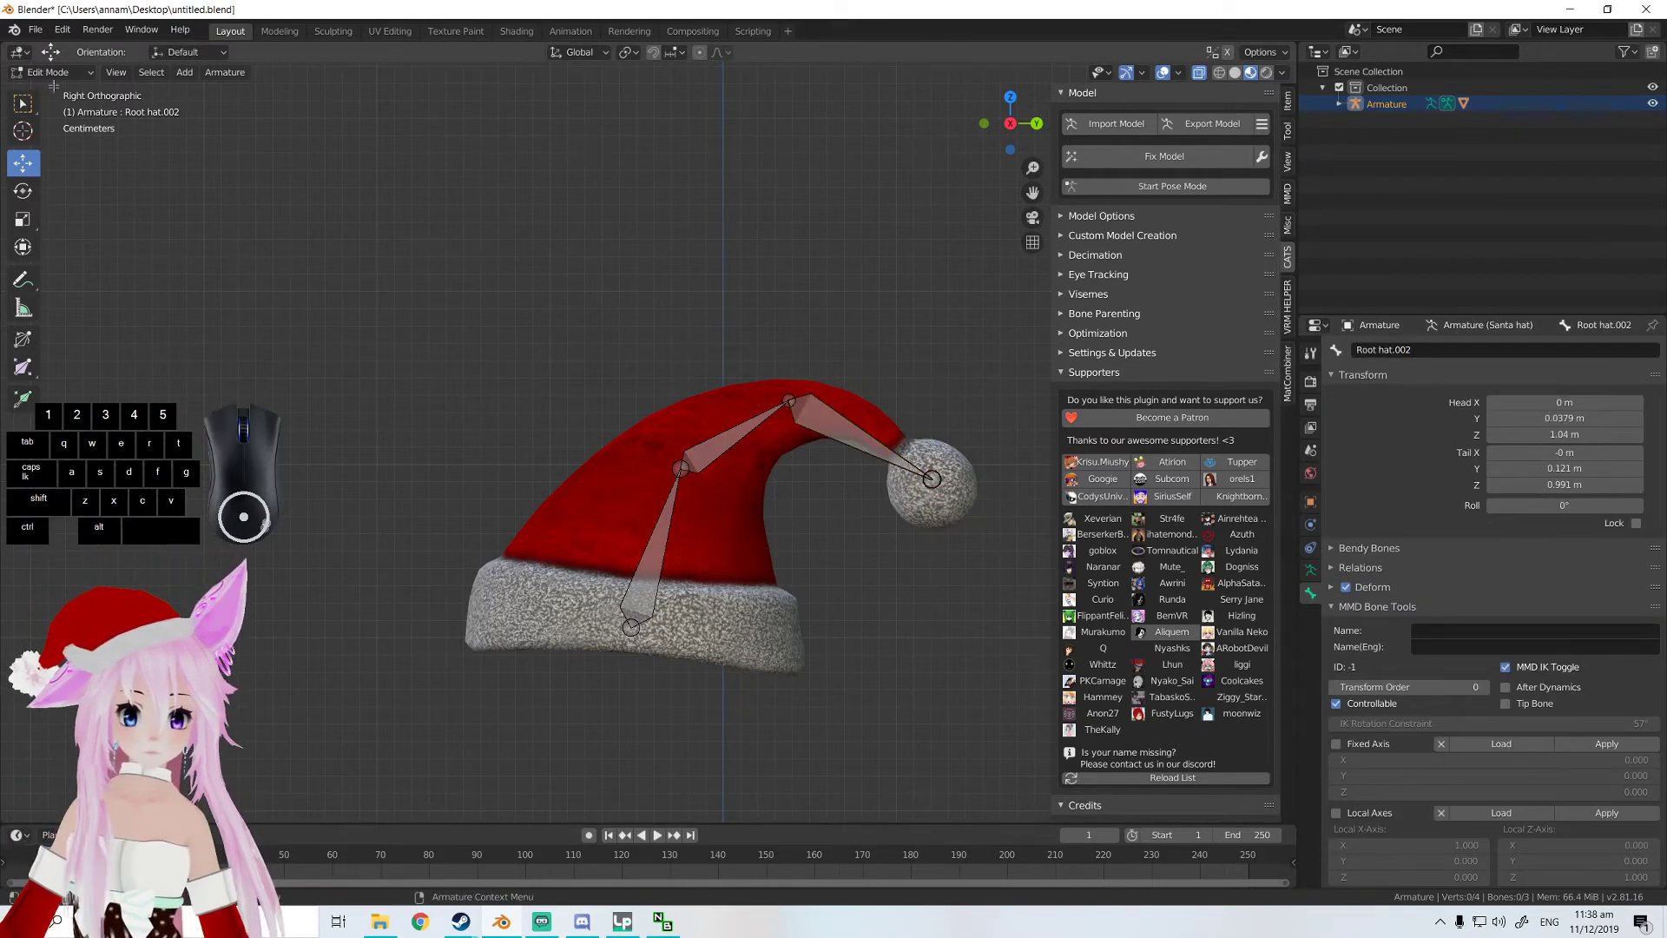
left_click(50, 72)
left_click(56, 91)
left_click(764, 484)
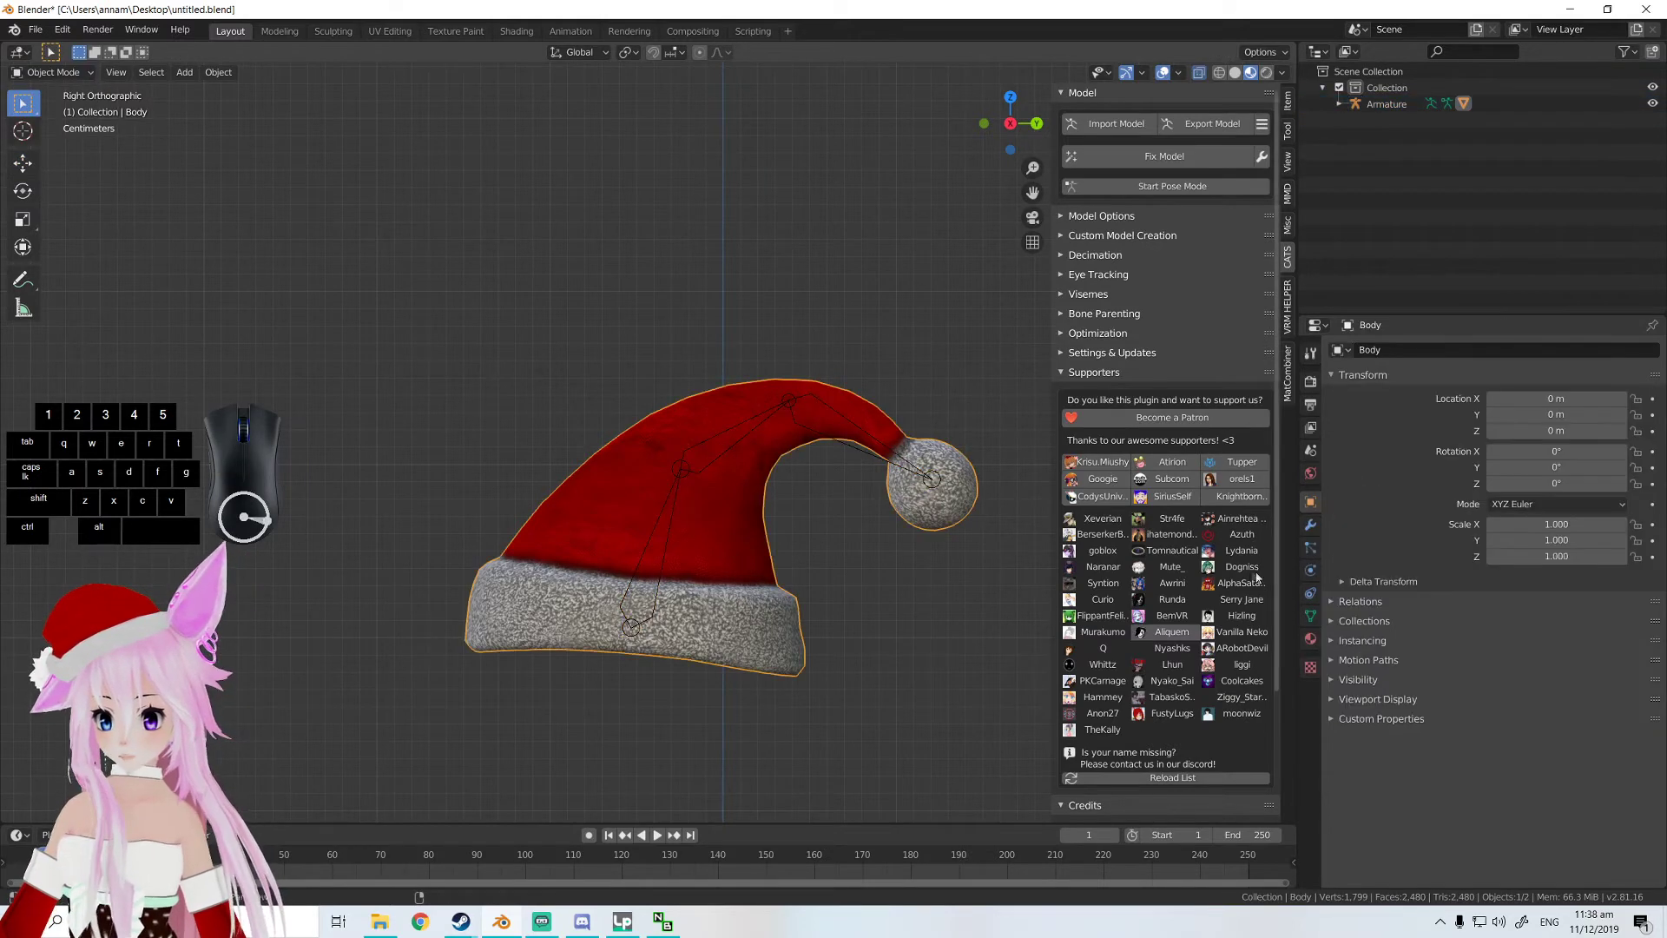
- Add a third bone vertex group to the hat mesh and name it "Root hat.002" to match the last bone
left_click(1310, 615)
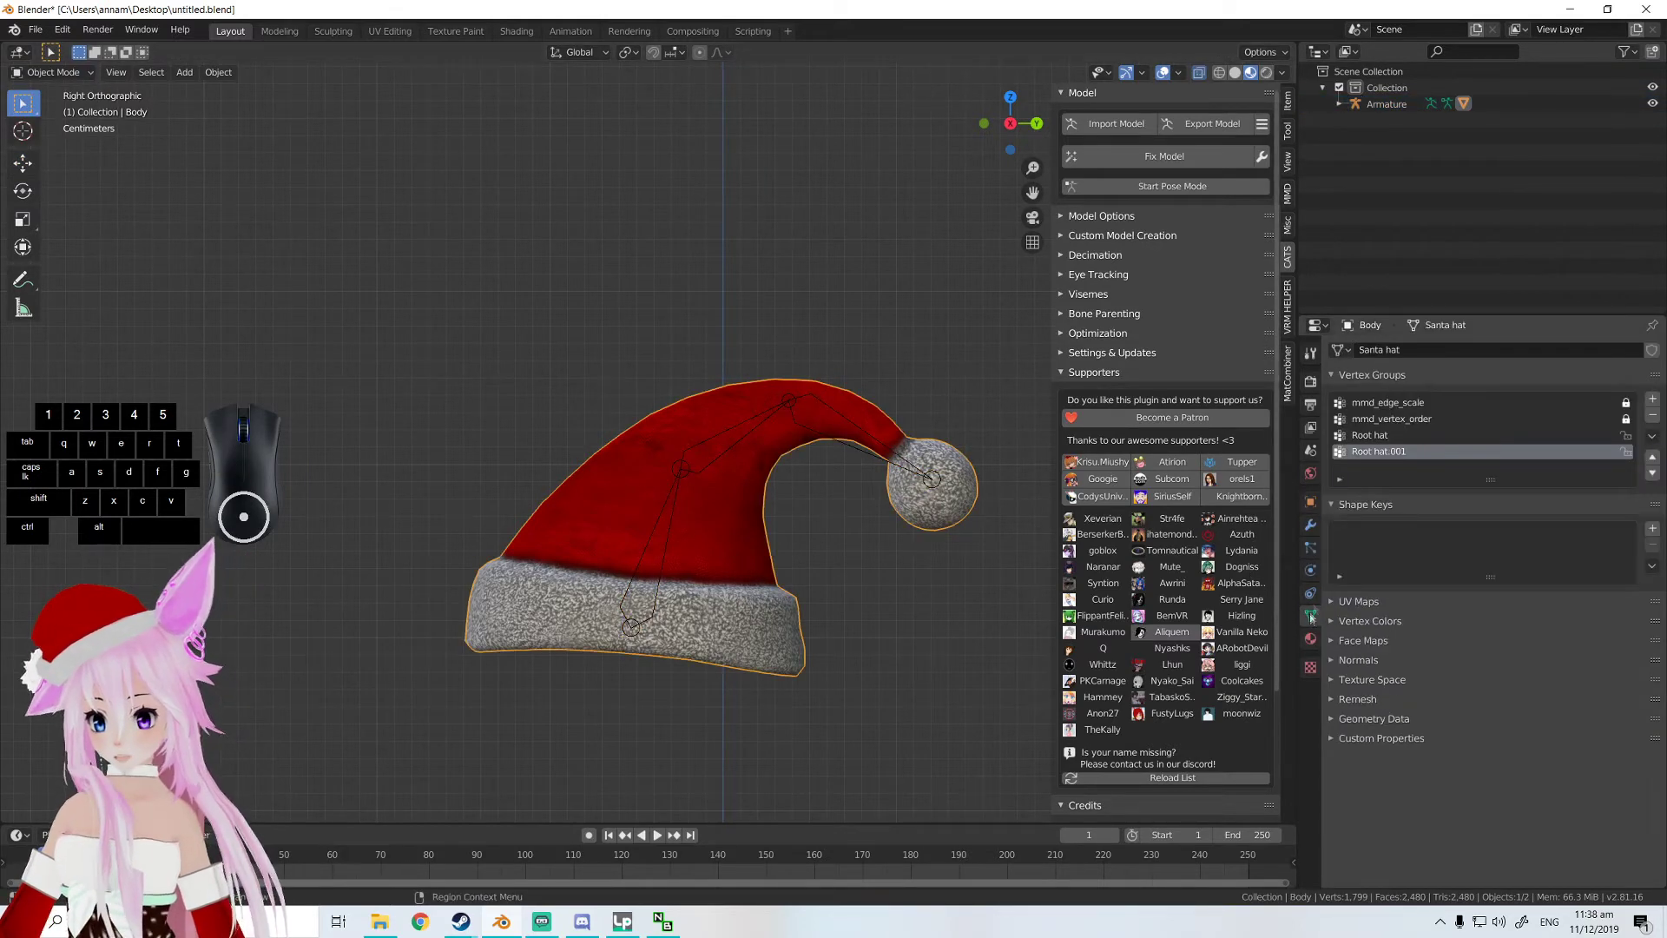
left_click(1652, 402)
double_click(1381, 468)
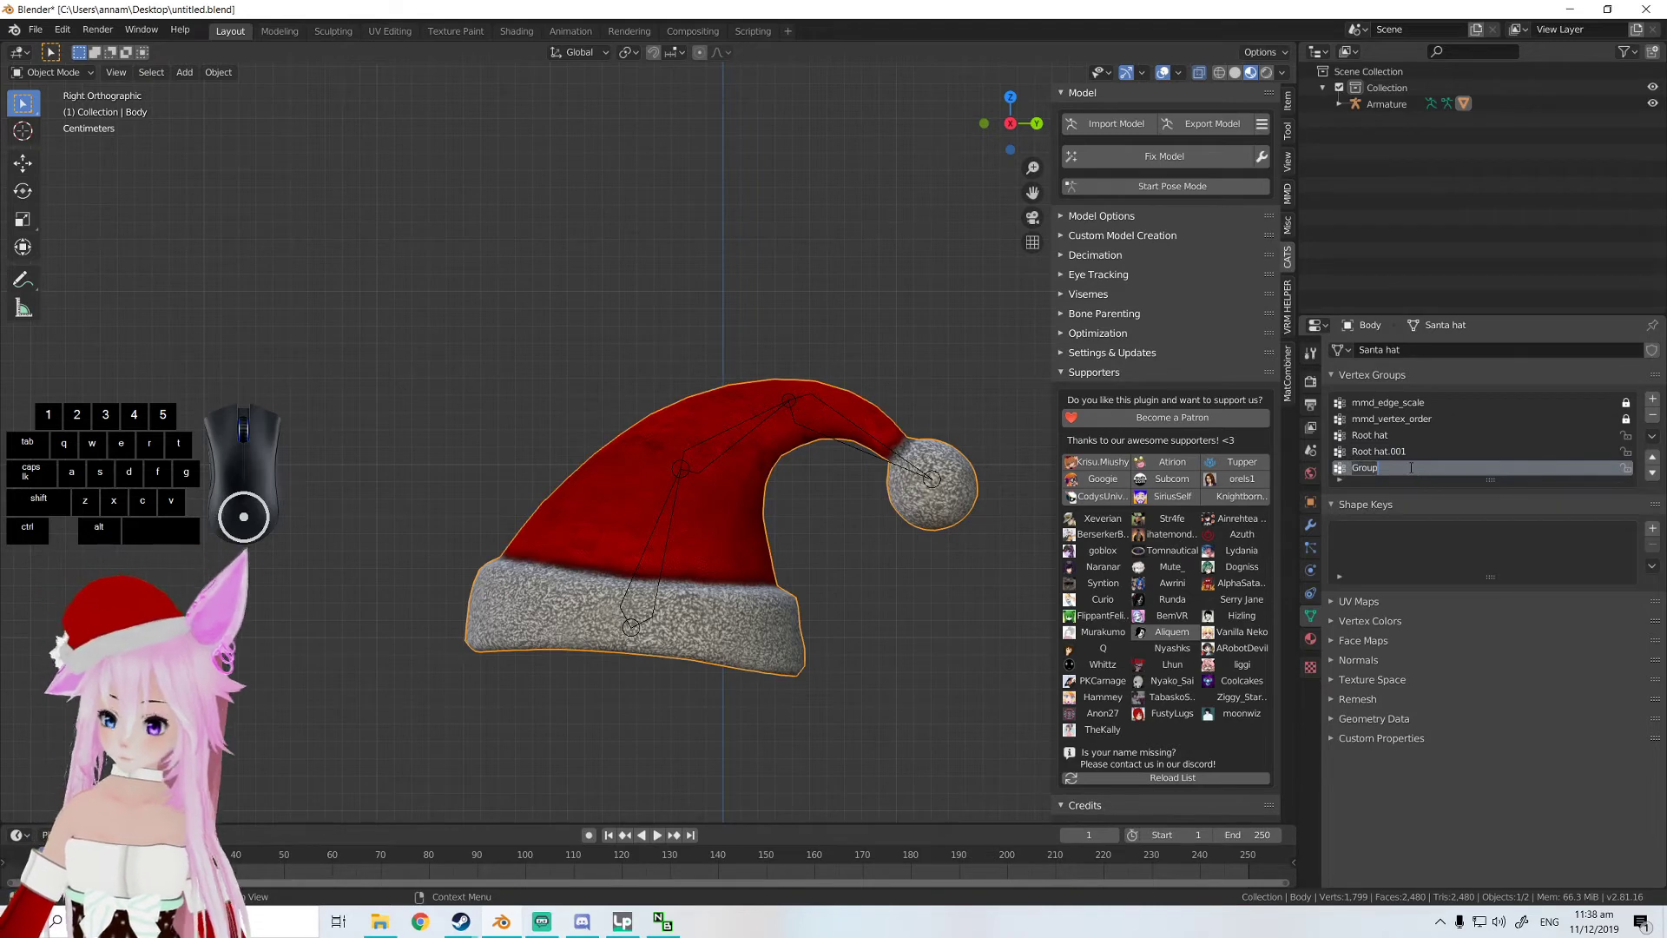
key("ctrl+v")
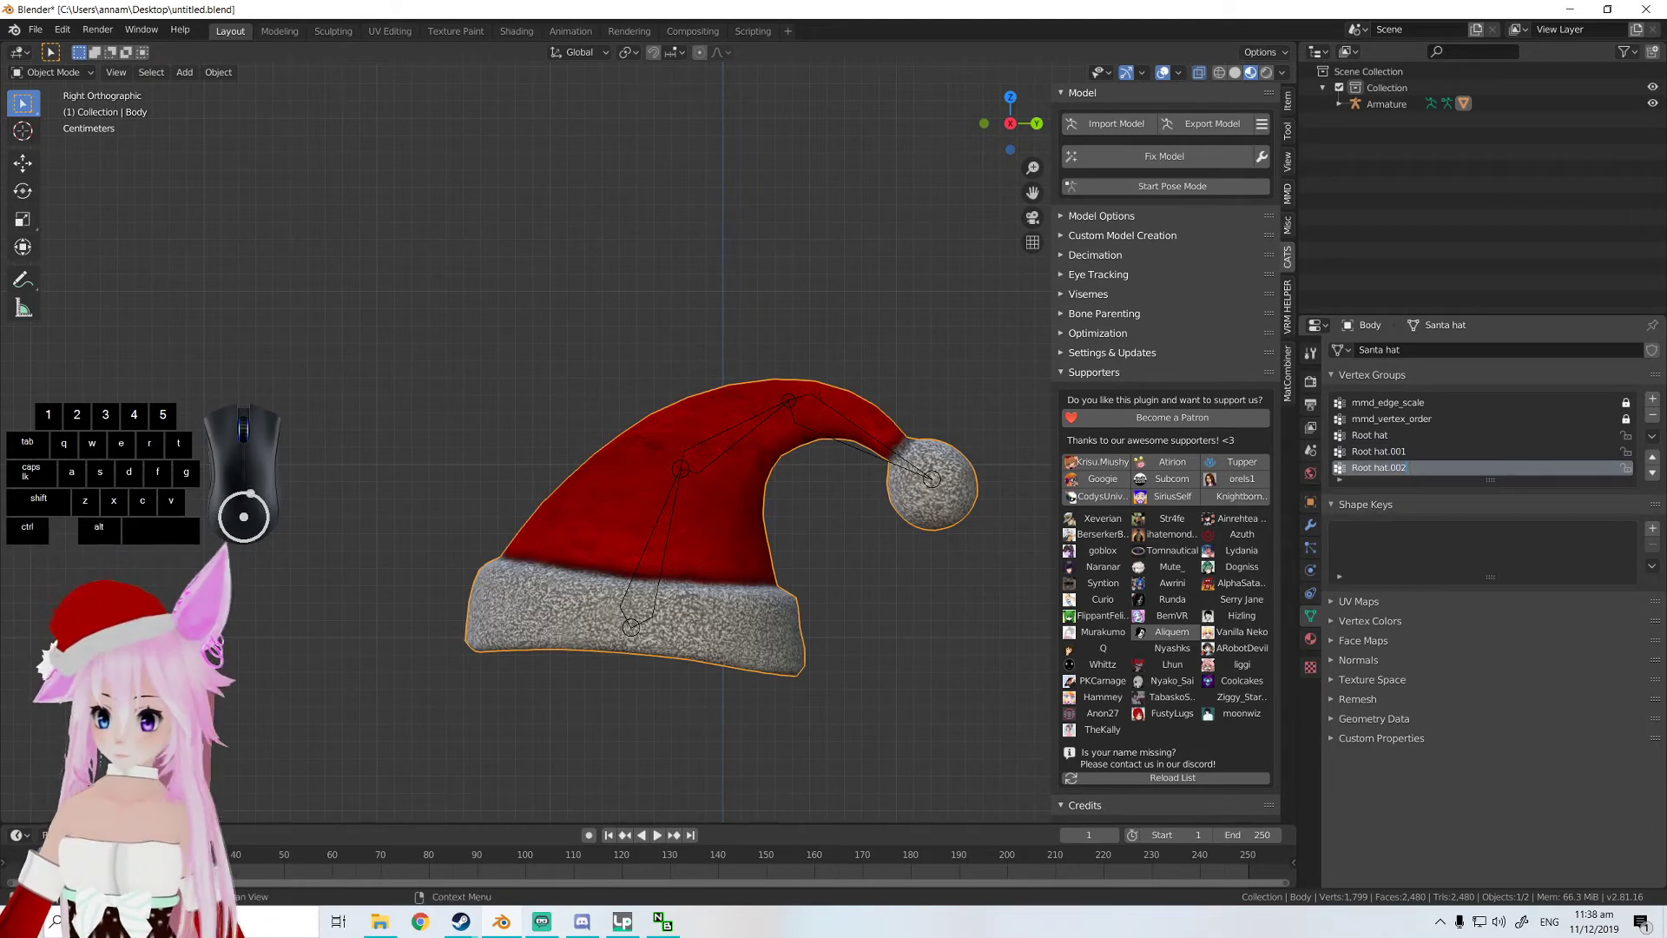
left_click(875, 418)
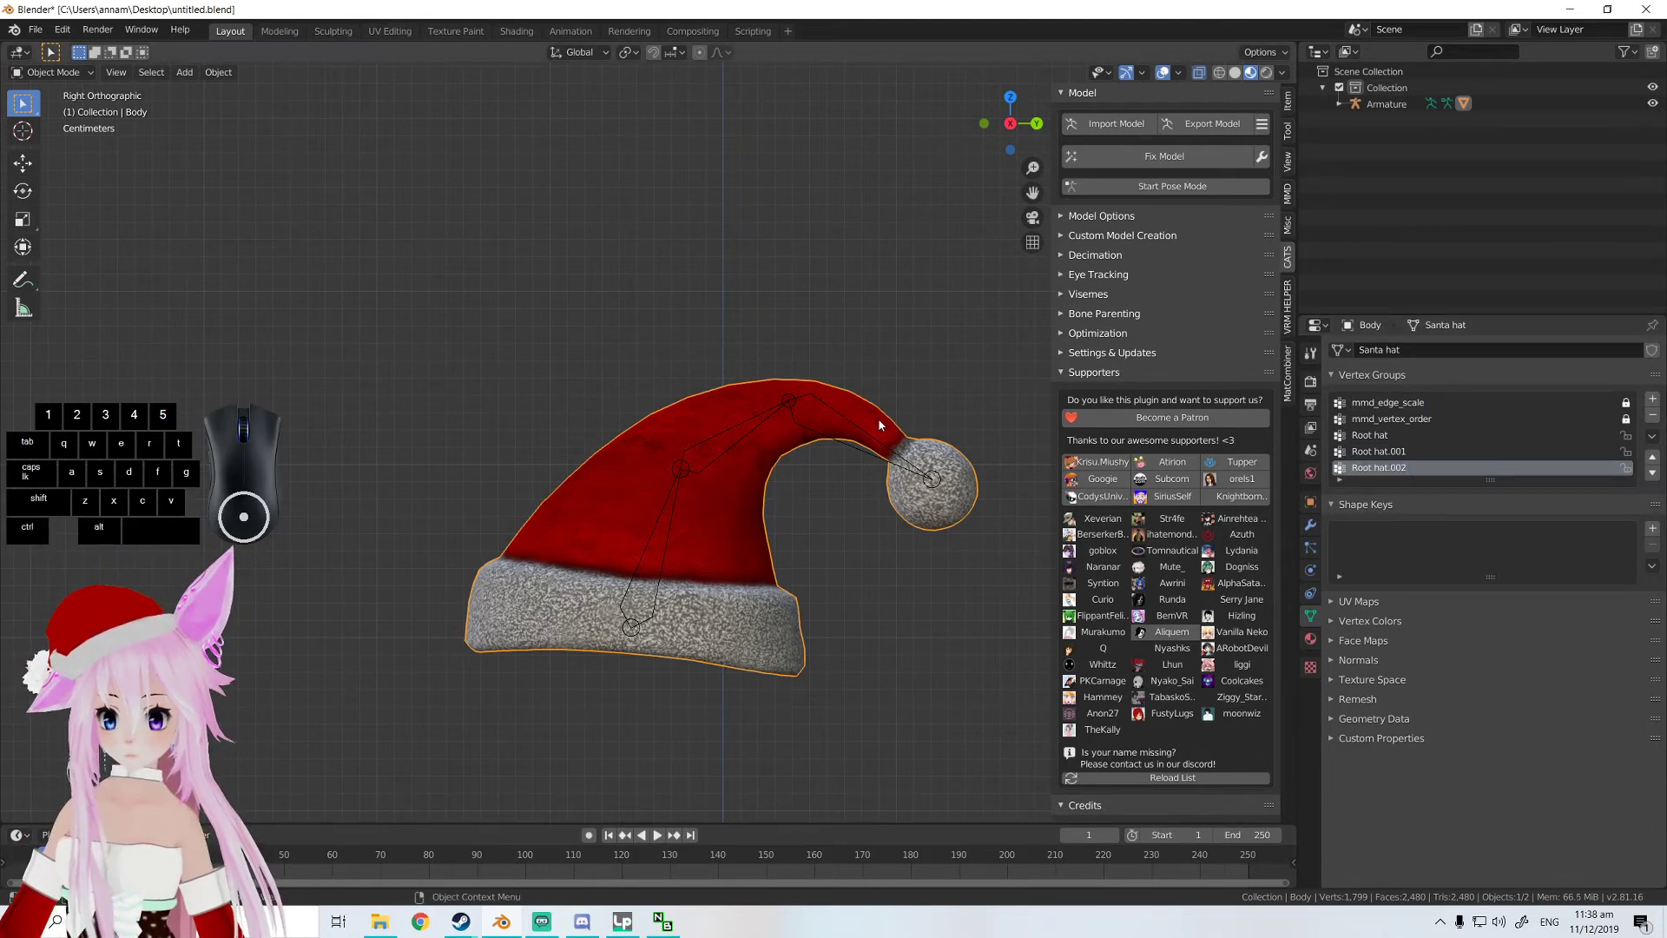
- In the hat mesh's Edit Mode, circle-select the hat's tip and the whole pom-pom, adding them to the selection
key("Tab")
key("c")
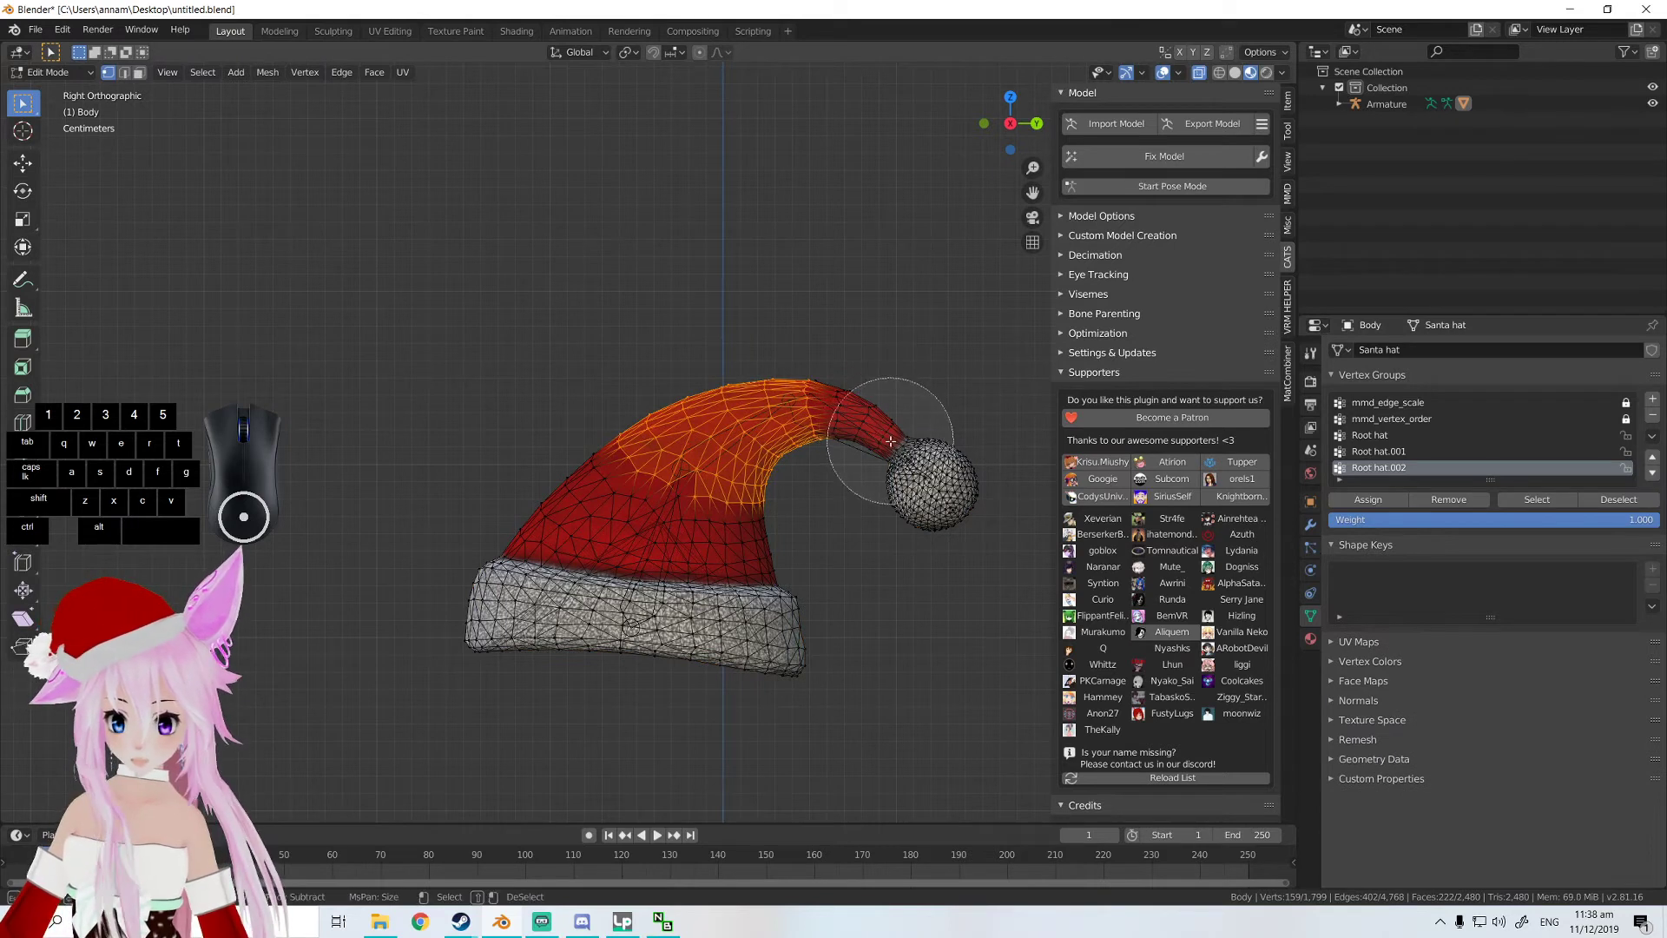
mouse_move(856, 383)
left_mouse_down()
mouse_move(920, 438)
mouse_move(932, 494)
mouse_move(903, 415)
mouse_move(941, 439)
left_mouse_up()
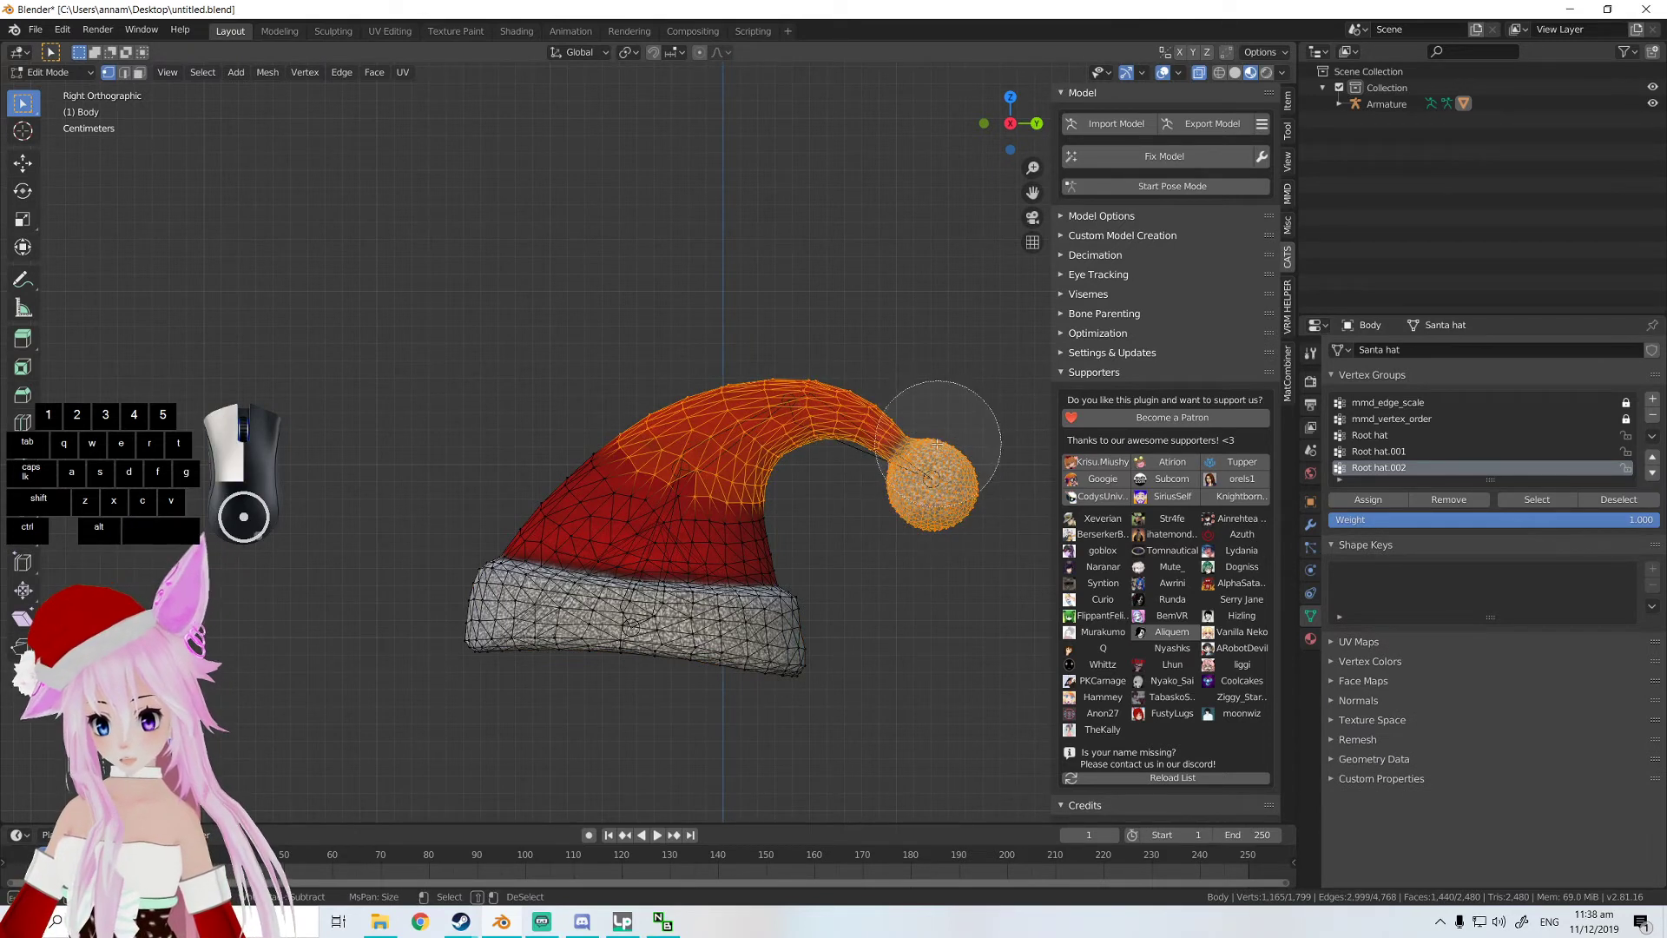
right_click(942, 440)
- Deselect the vertices already in the "Root hat.001" group and assign the remaining tip and pom-pom vertices to "Root hat.002"
left_click(1400, 452)
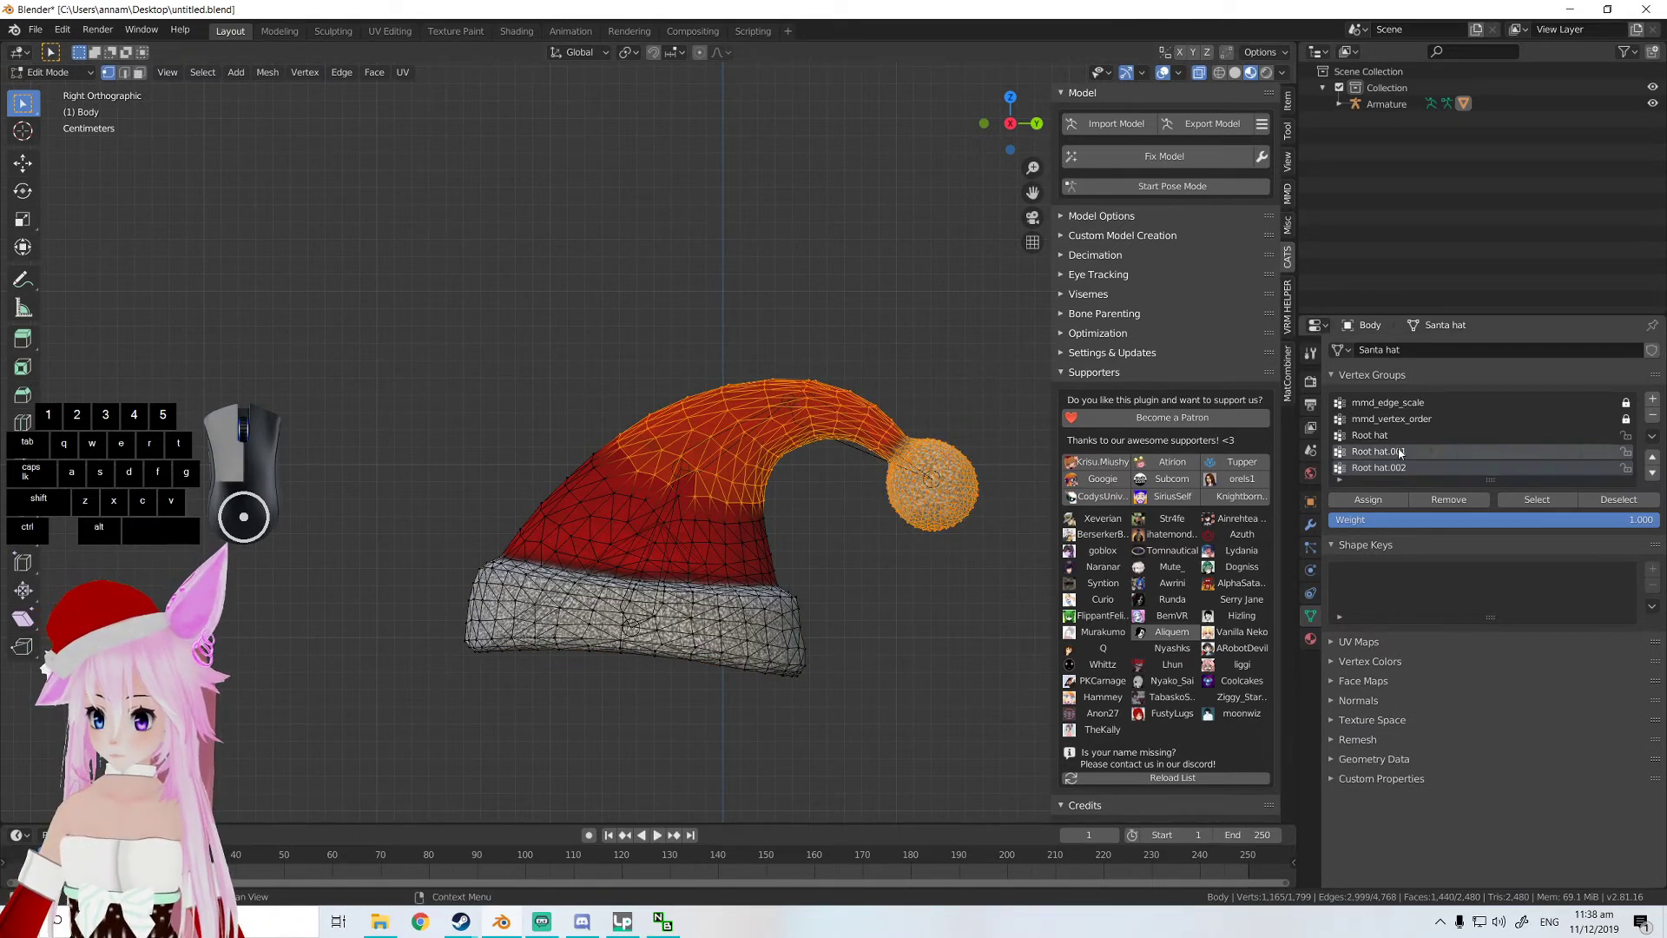
left_click(1613, 502)
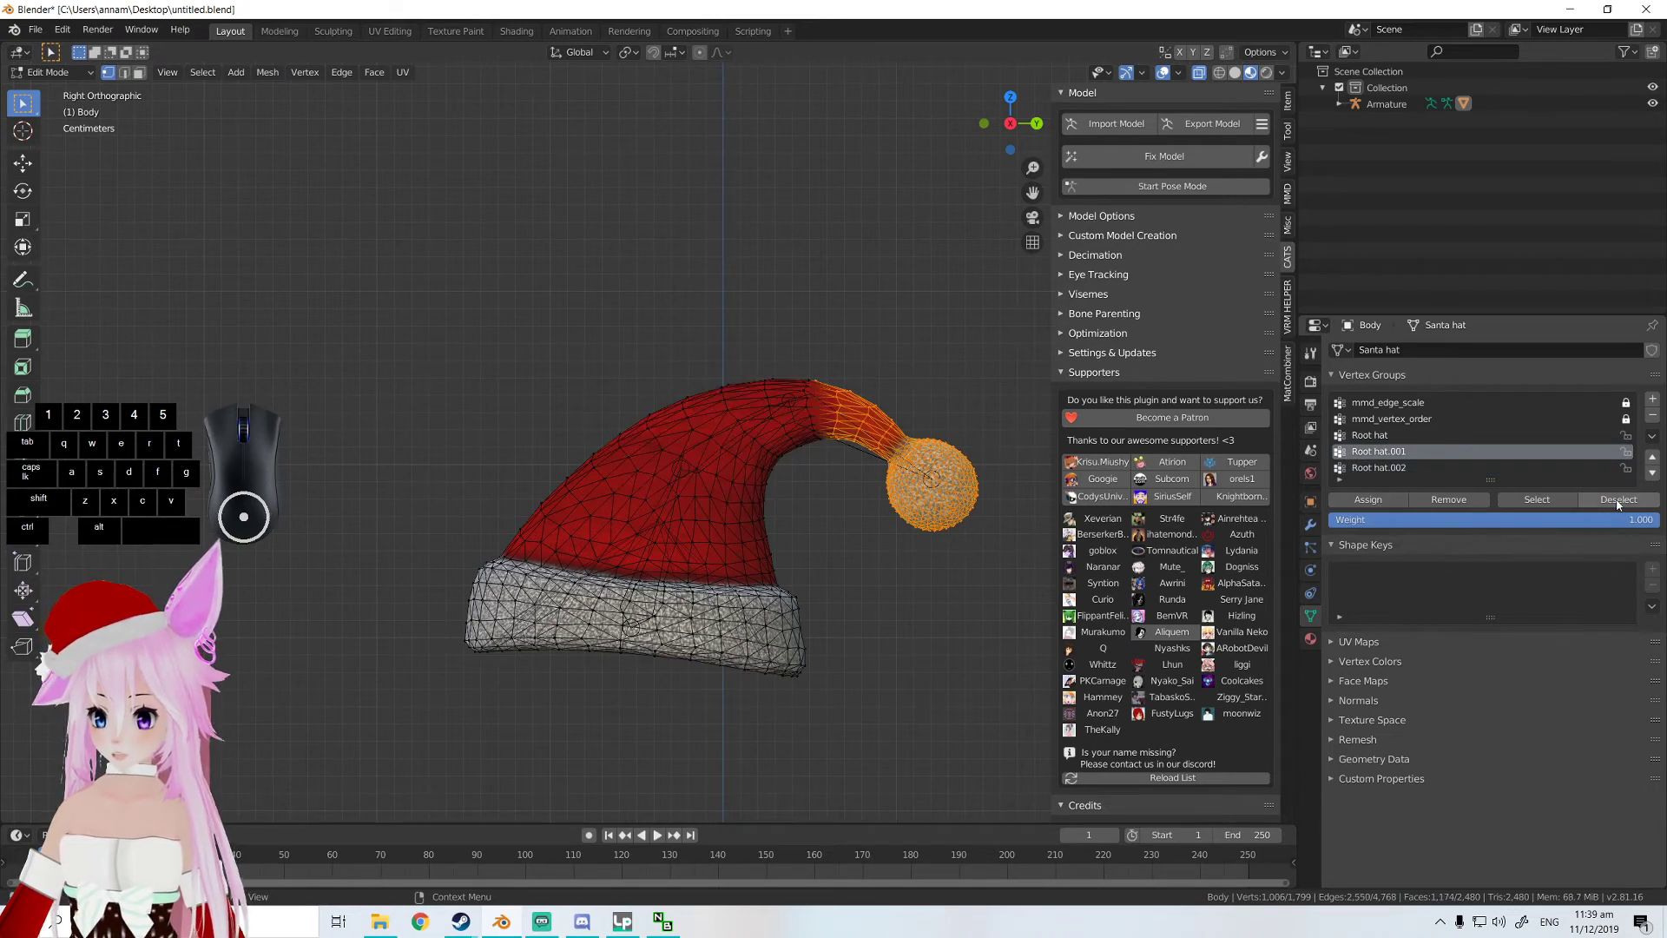
left_click(1380, 468)
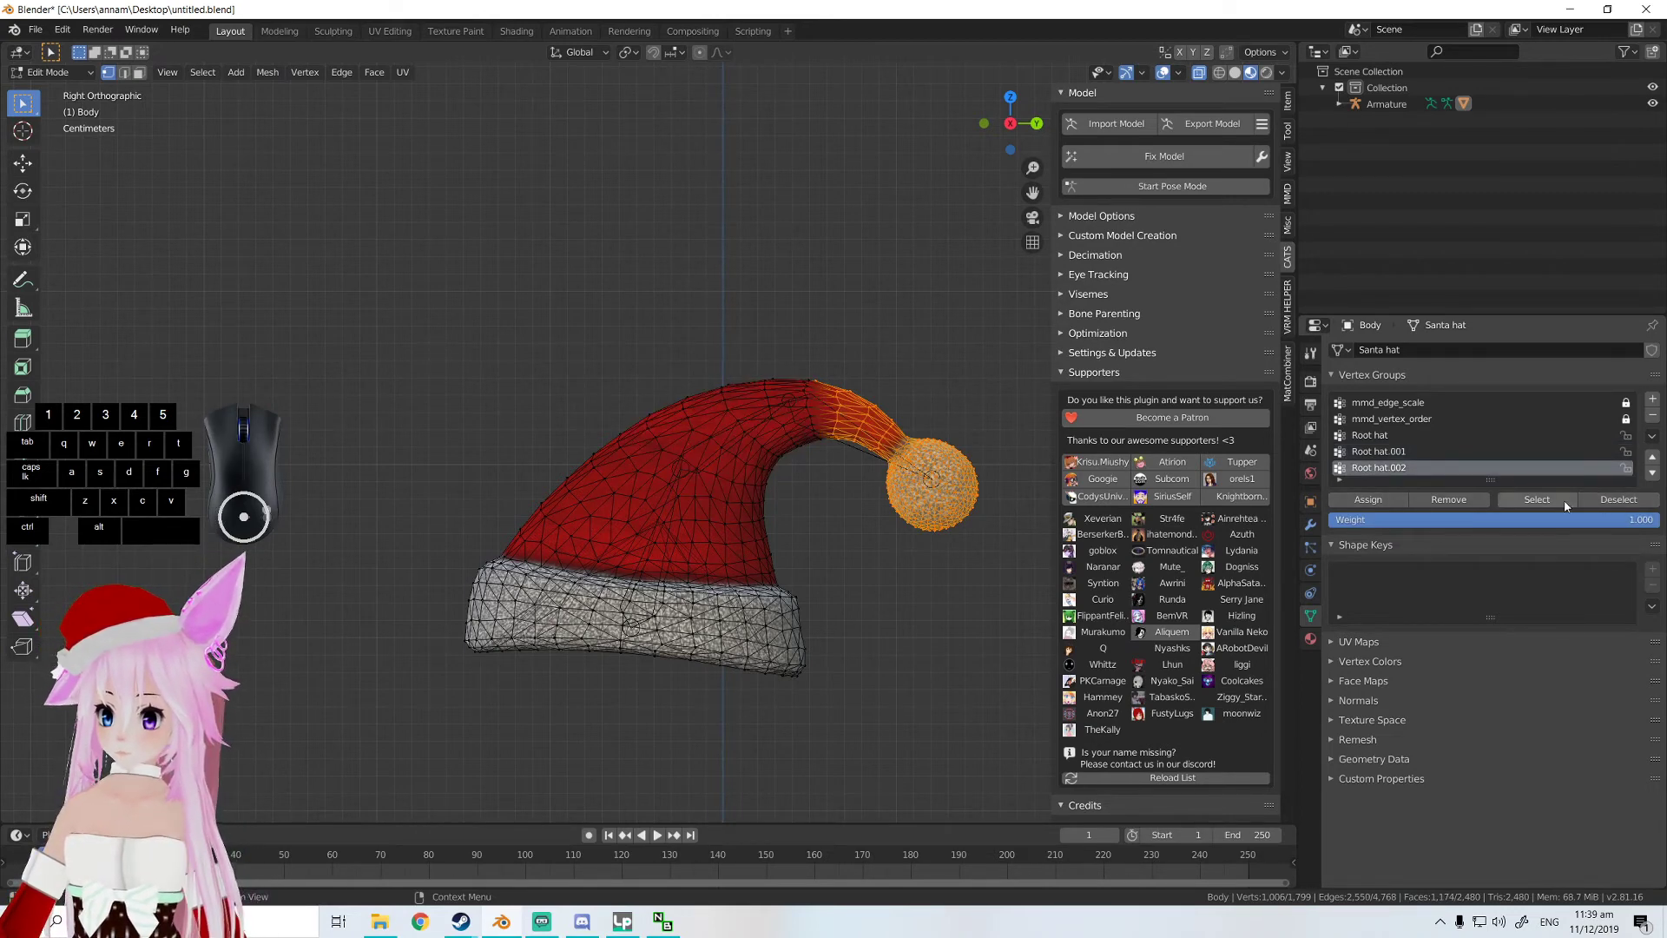
left_click(1380, 500)
- Test the hat's deformation in pose mode by rotating its last and middle bones, and stop pose mode
left_click(1162, 186)
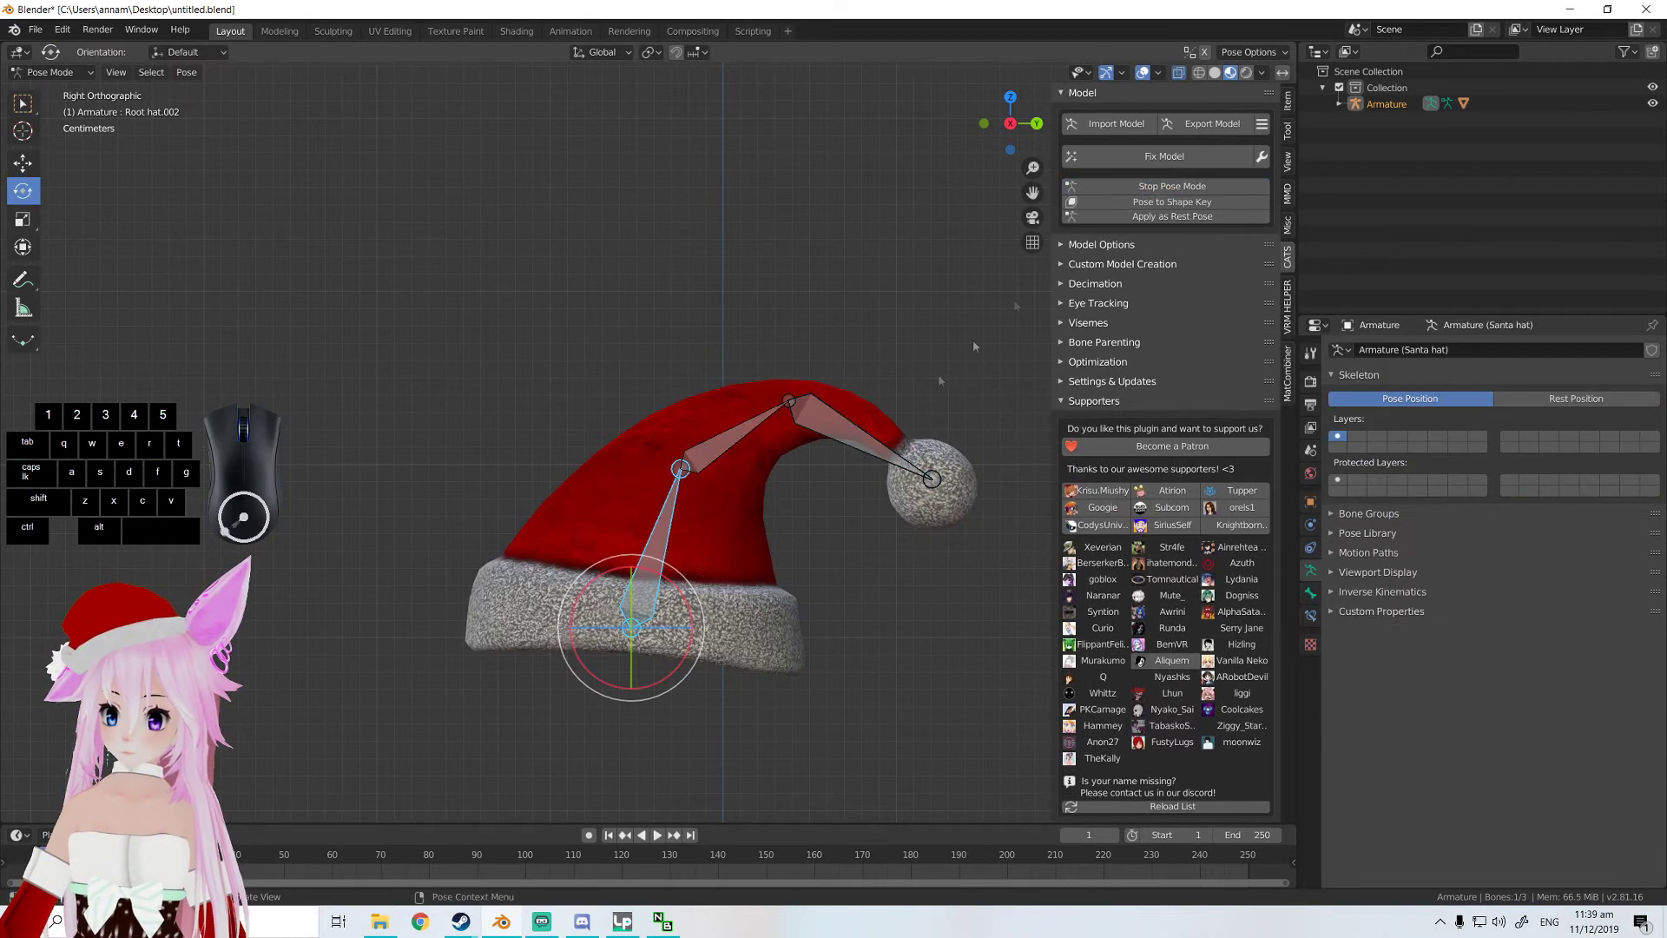
left_click(886, 462)
left_click_drag(865, 435, 726, 446)
left_click(740, 458)
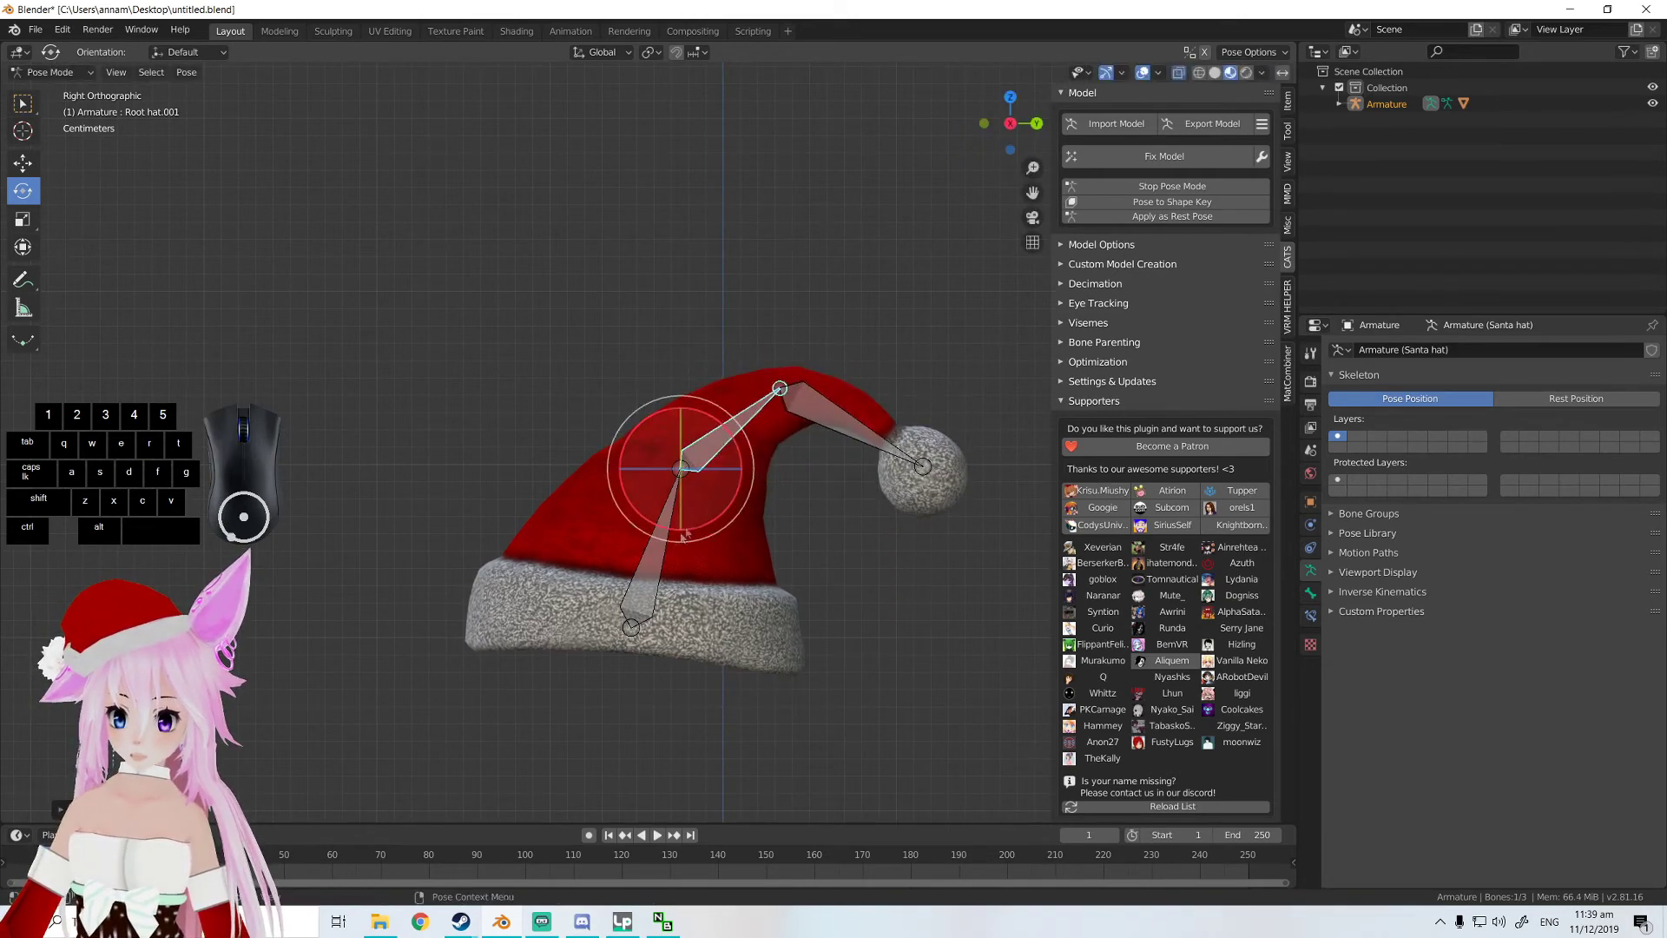
left_click(1175, 188)
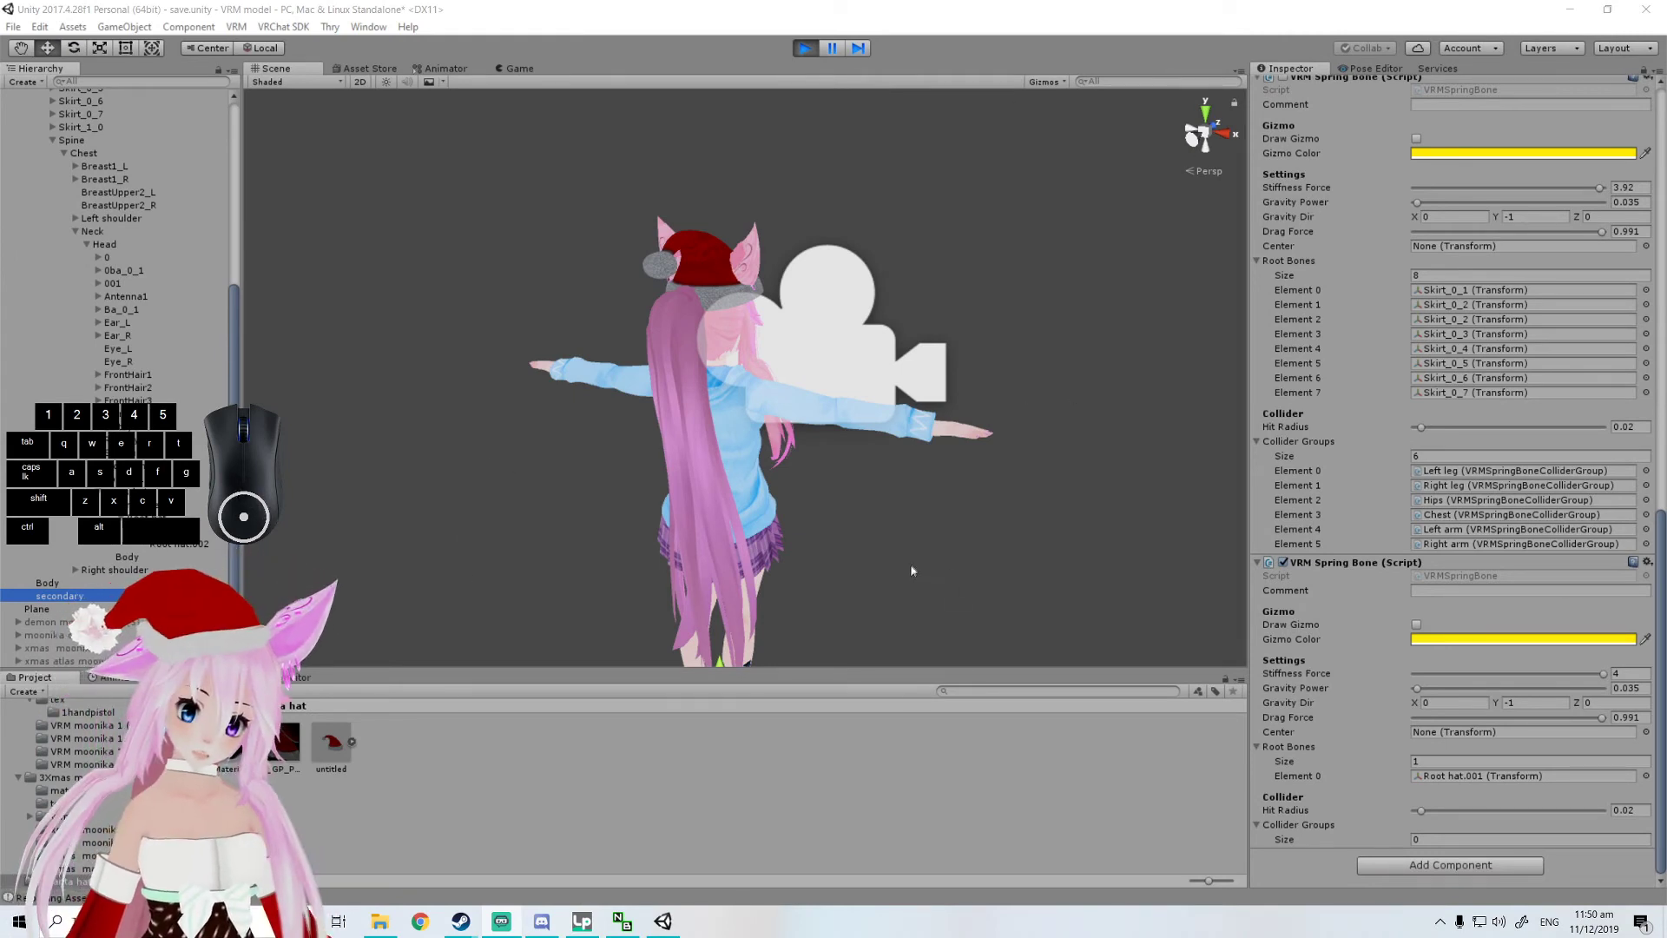
middle_click_drag(909, 570, 922, 554)
scroll(922, 554, "down", 2)
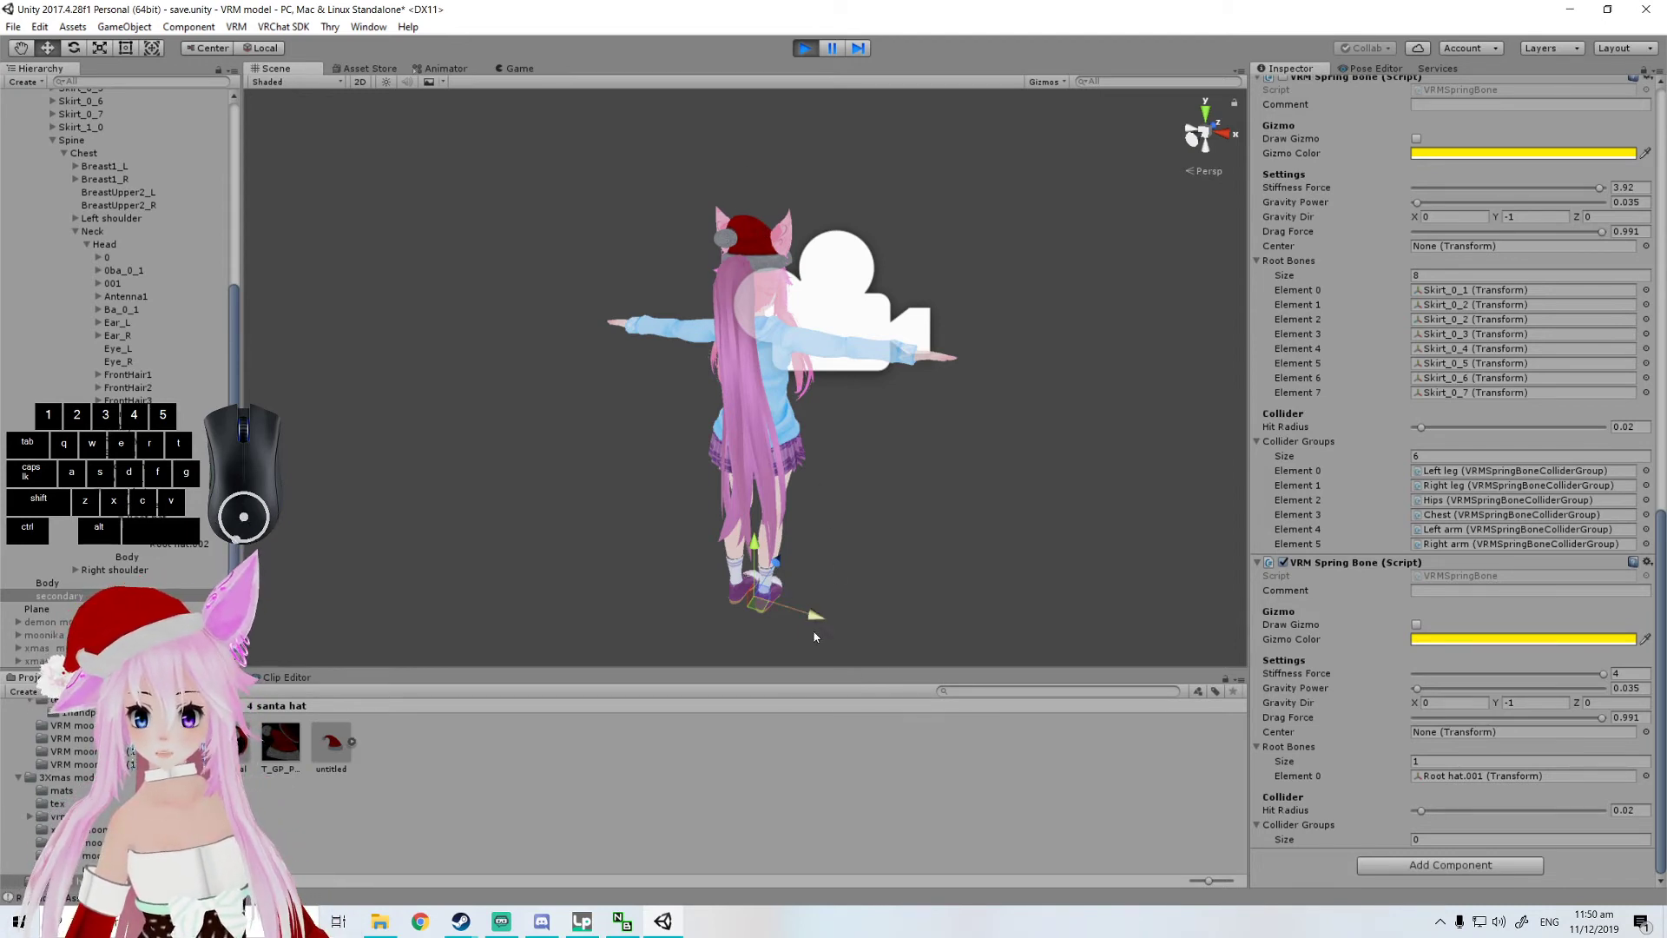
left_click_drag(816, 636, 855, 649)
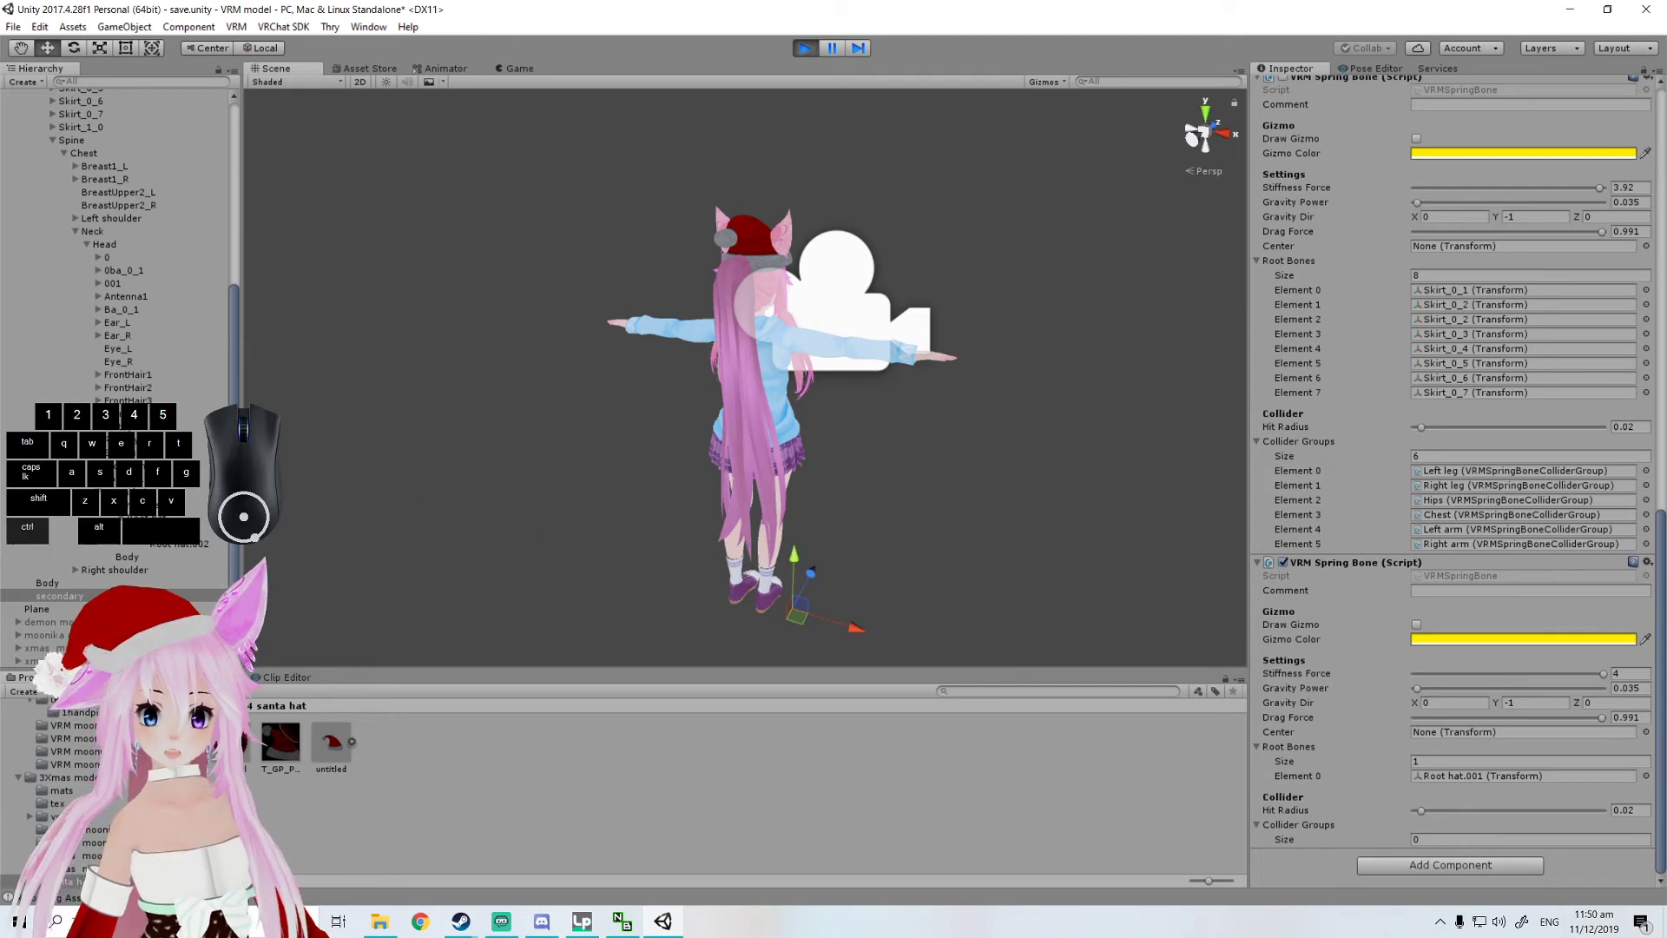
key("ctrl+z")
- In Unity, select the active VRM avatar's root object and move it around the scene to test the hat's spring bone
scroll(81, 180, "up", 5)
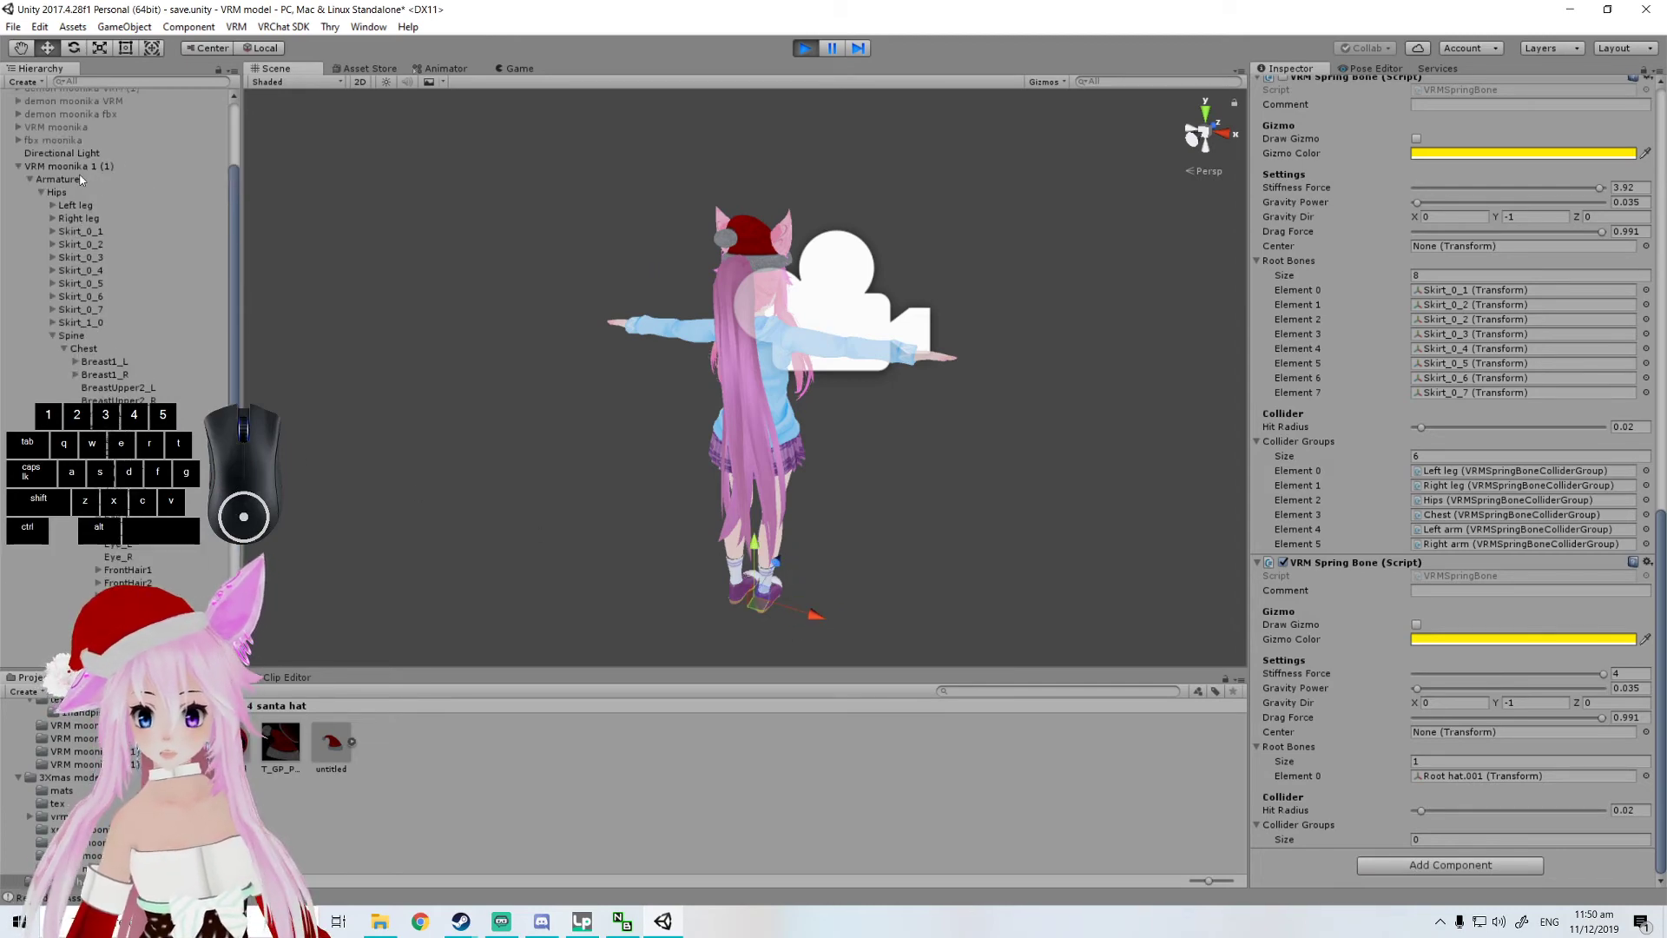
left_click(81, 166)
left_click(862, 460)
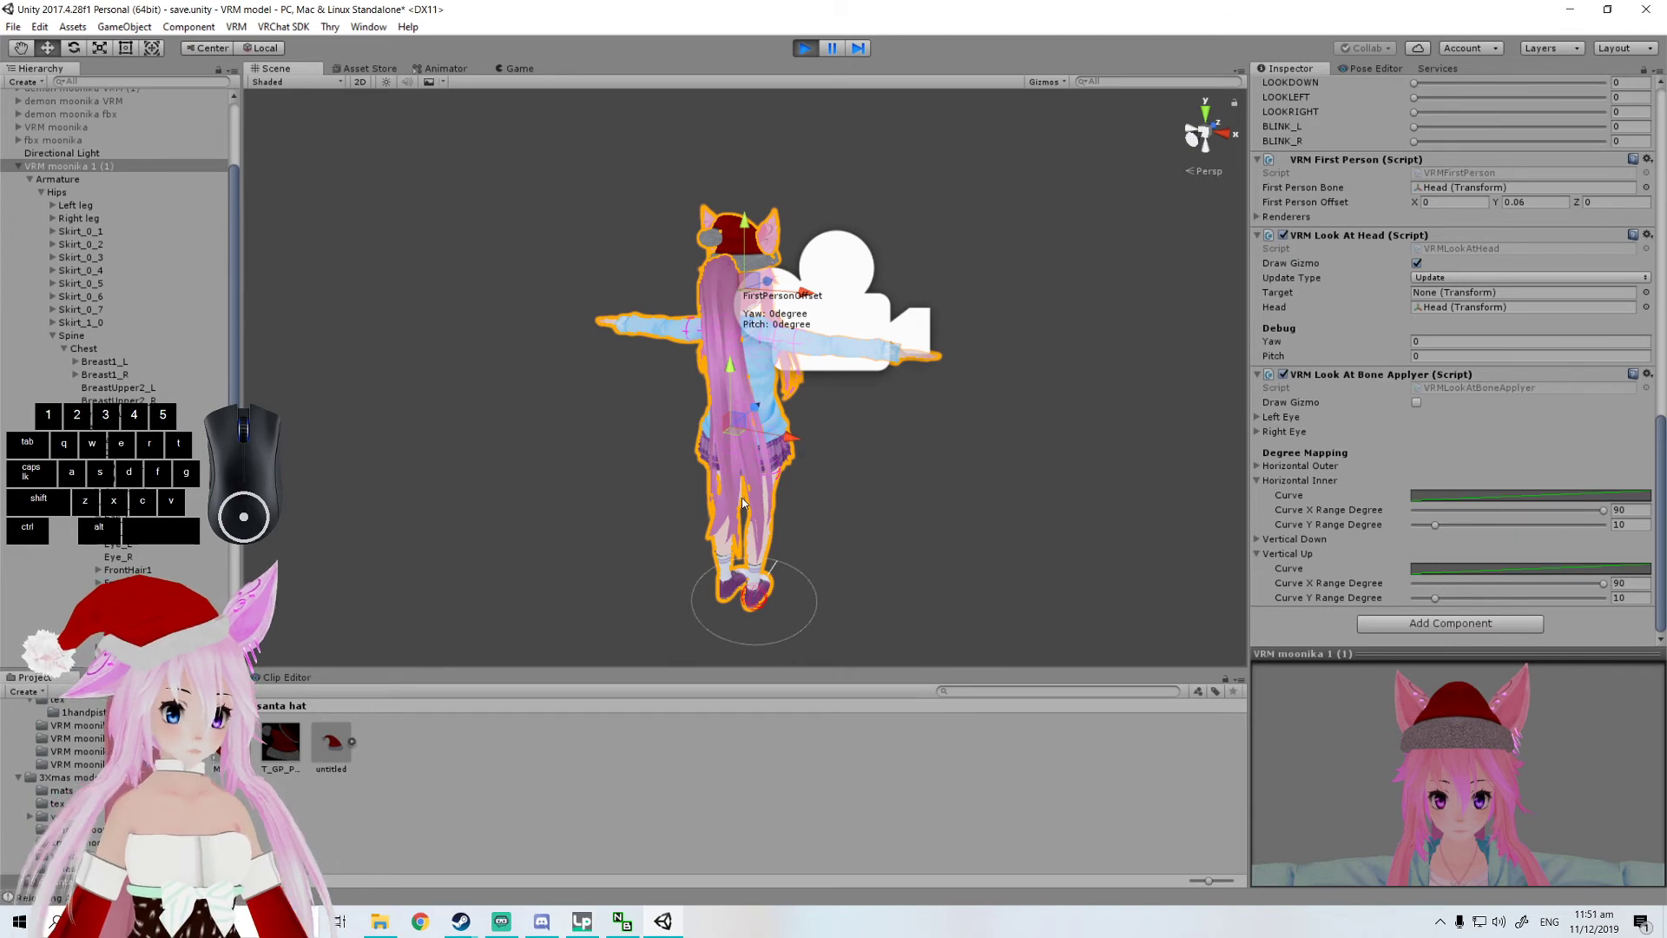
- Disable the VRM Spring Bone for "Root hat.001" on the secondary object, and move the avatar around without it
scroll(65, 202, "down", 5)
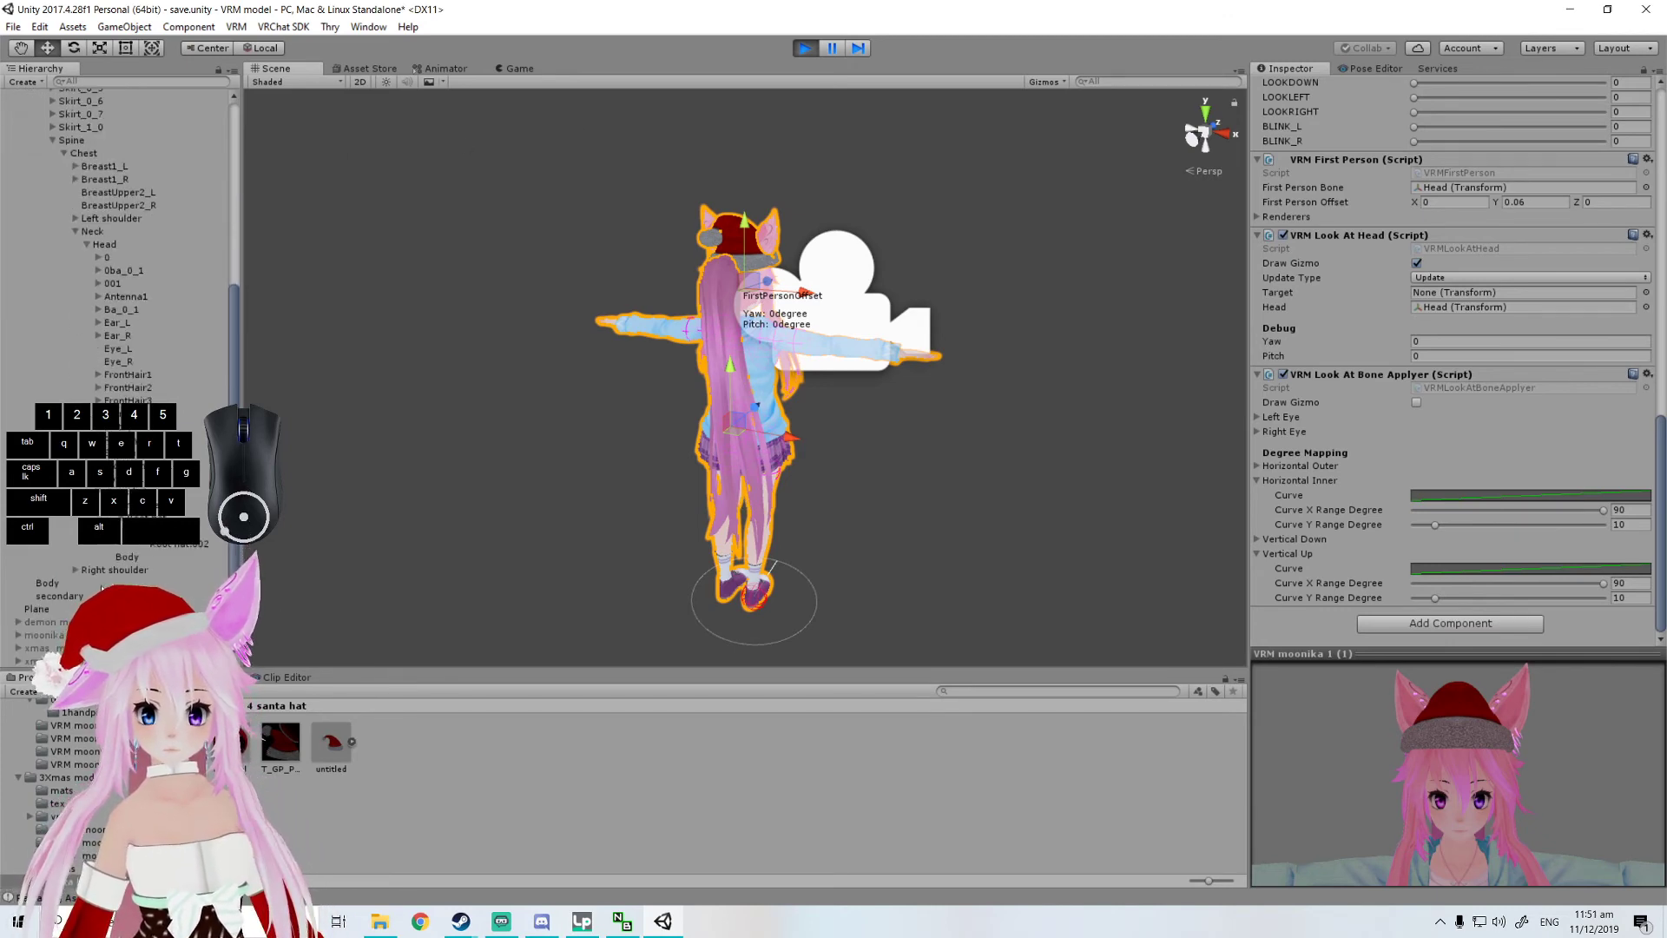
left_click(59, 596)
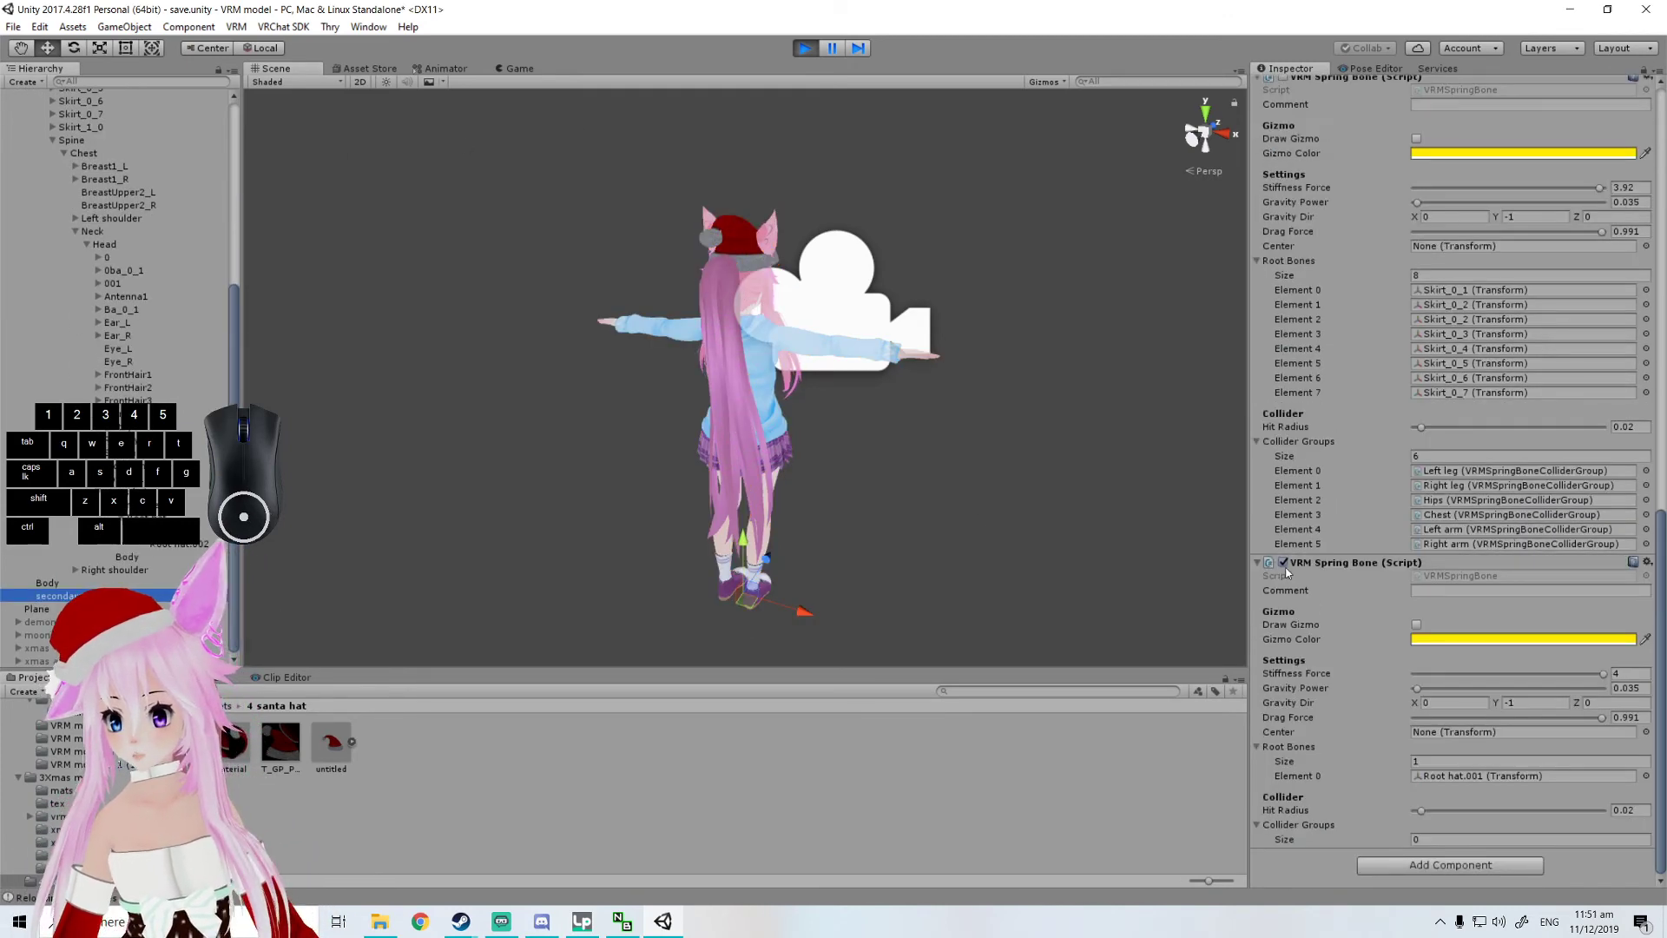
left_click(1283, 563)
scroll(85, 266, "up", 8)
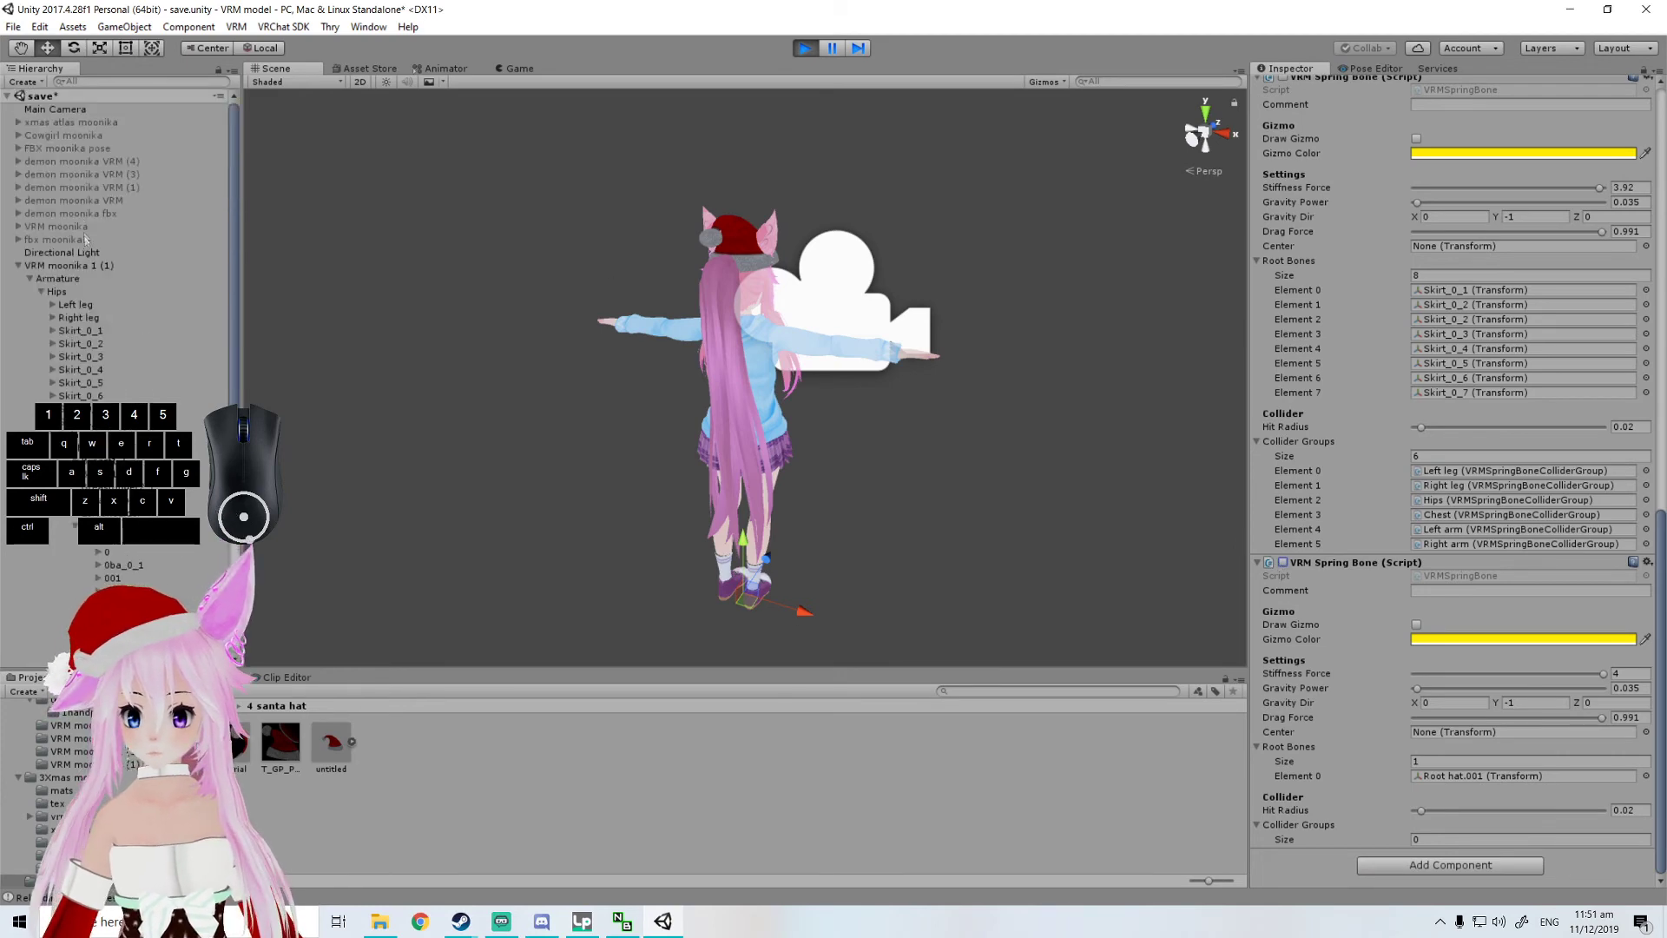
left_click(85, 266)
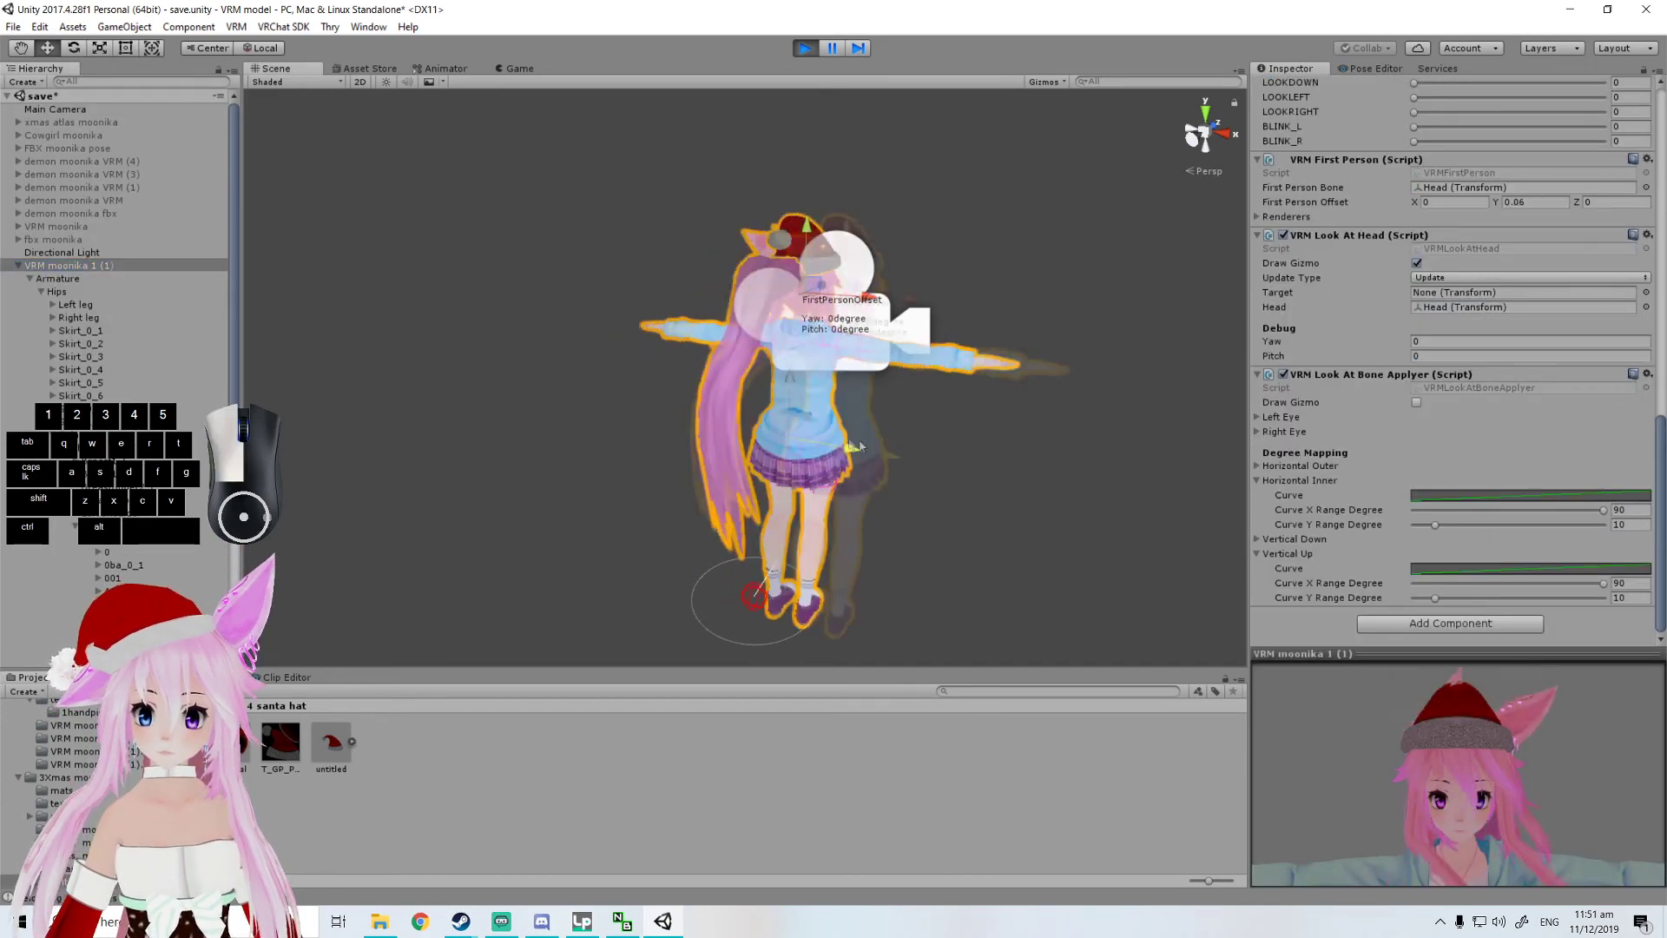
- Select the xmas hat object under the avatar's head and enable its Dynamic Bone component
scroll(117, 243, "down", 8)
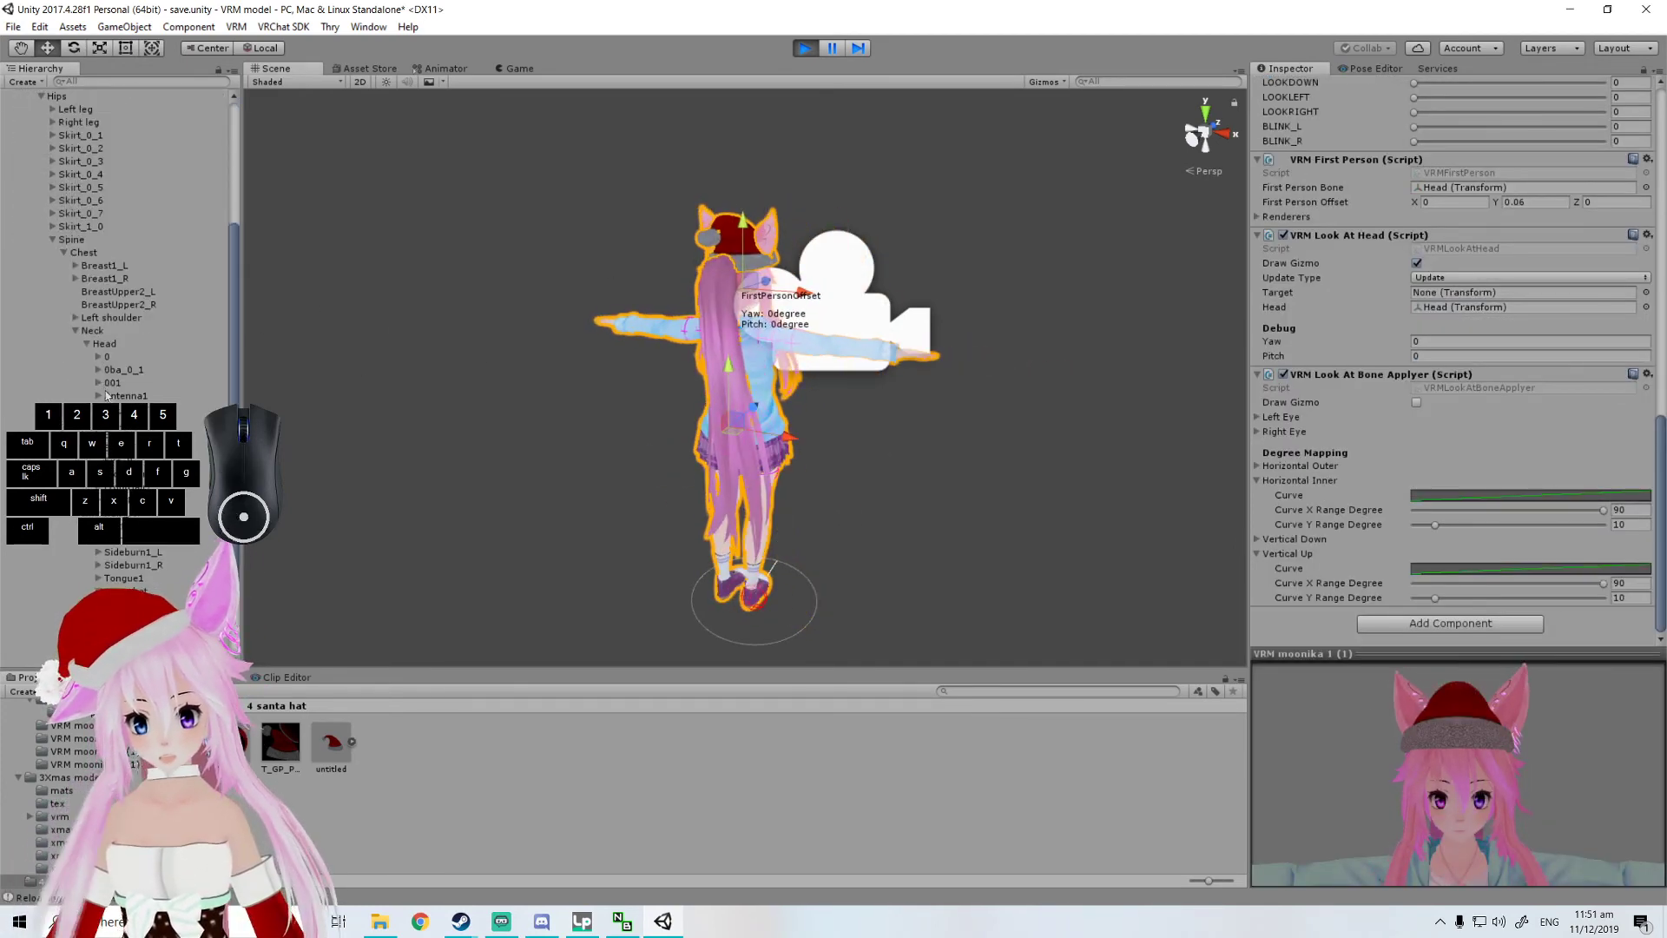
left_click(130, 492)
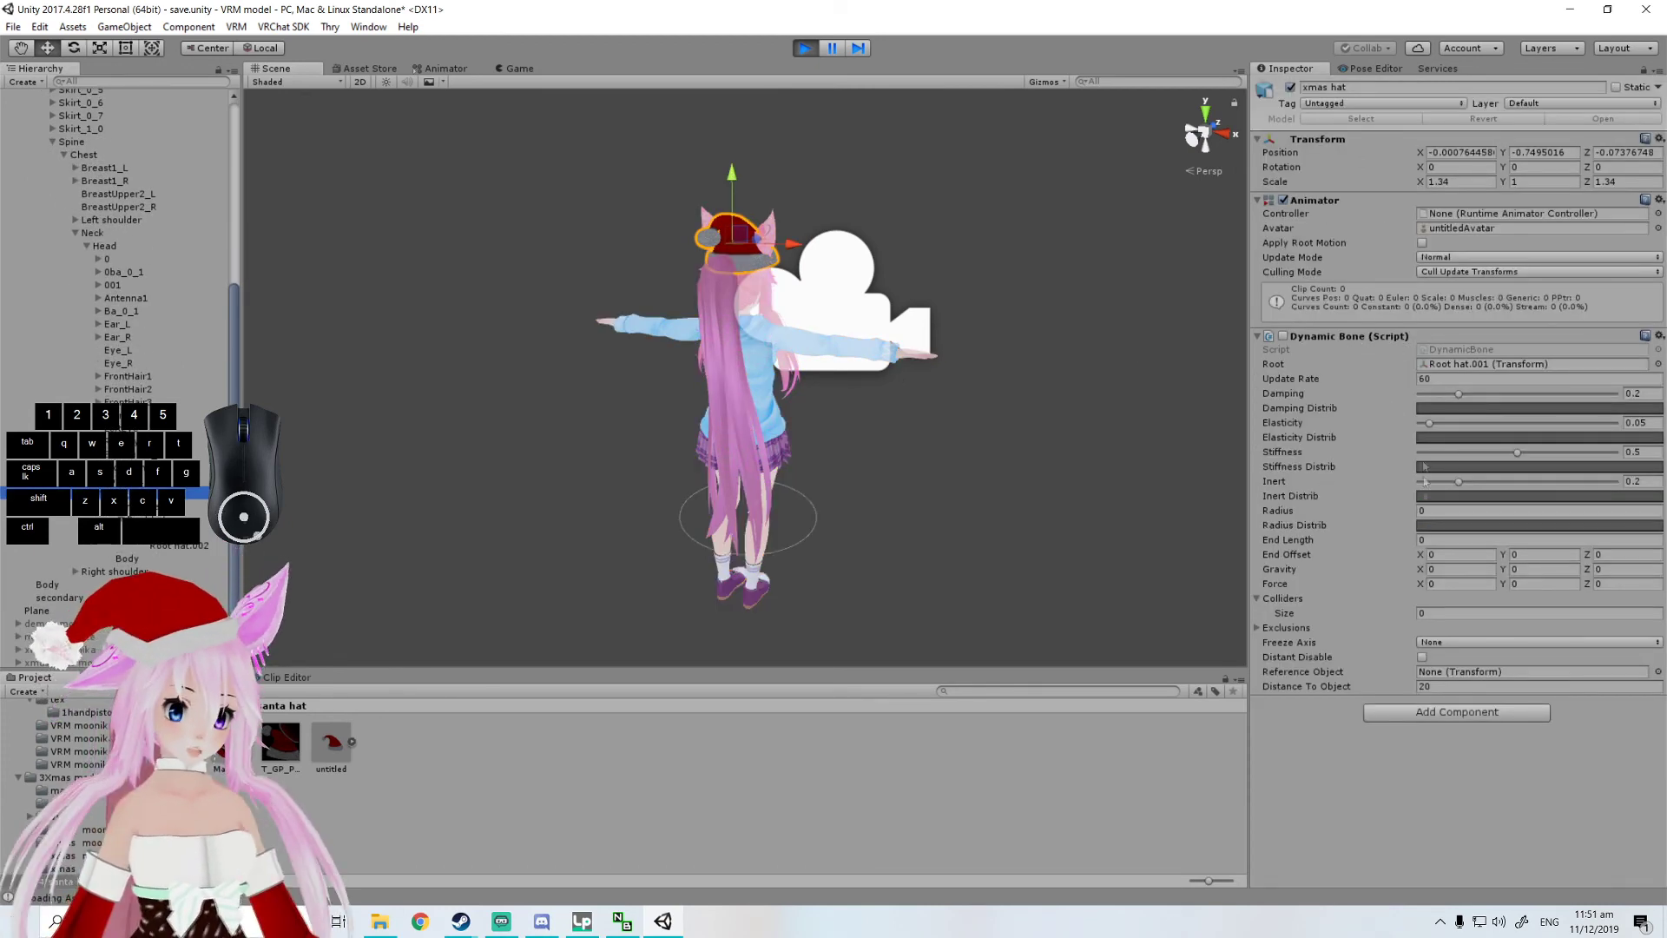
left_click(1283, 338)
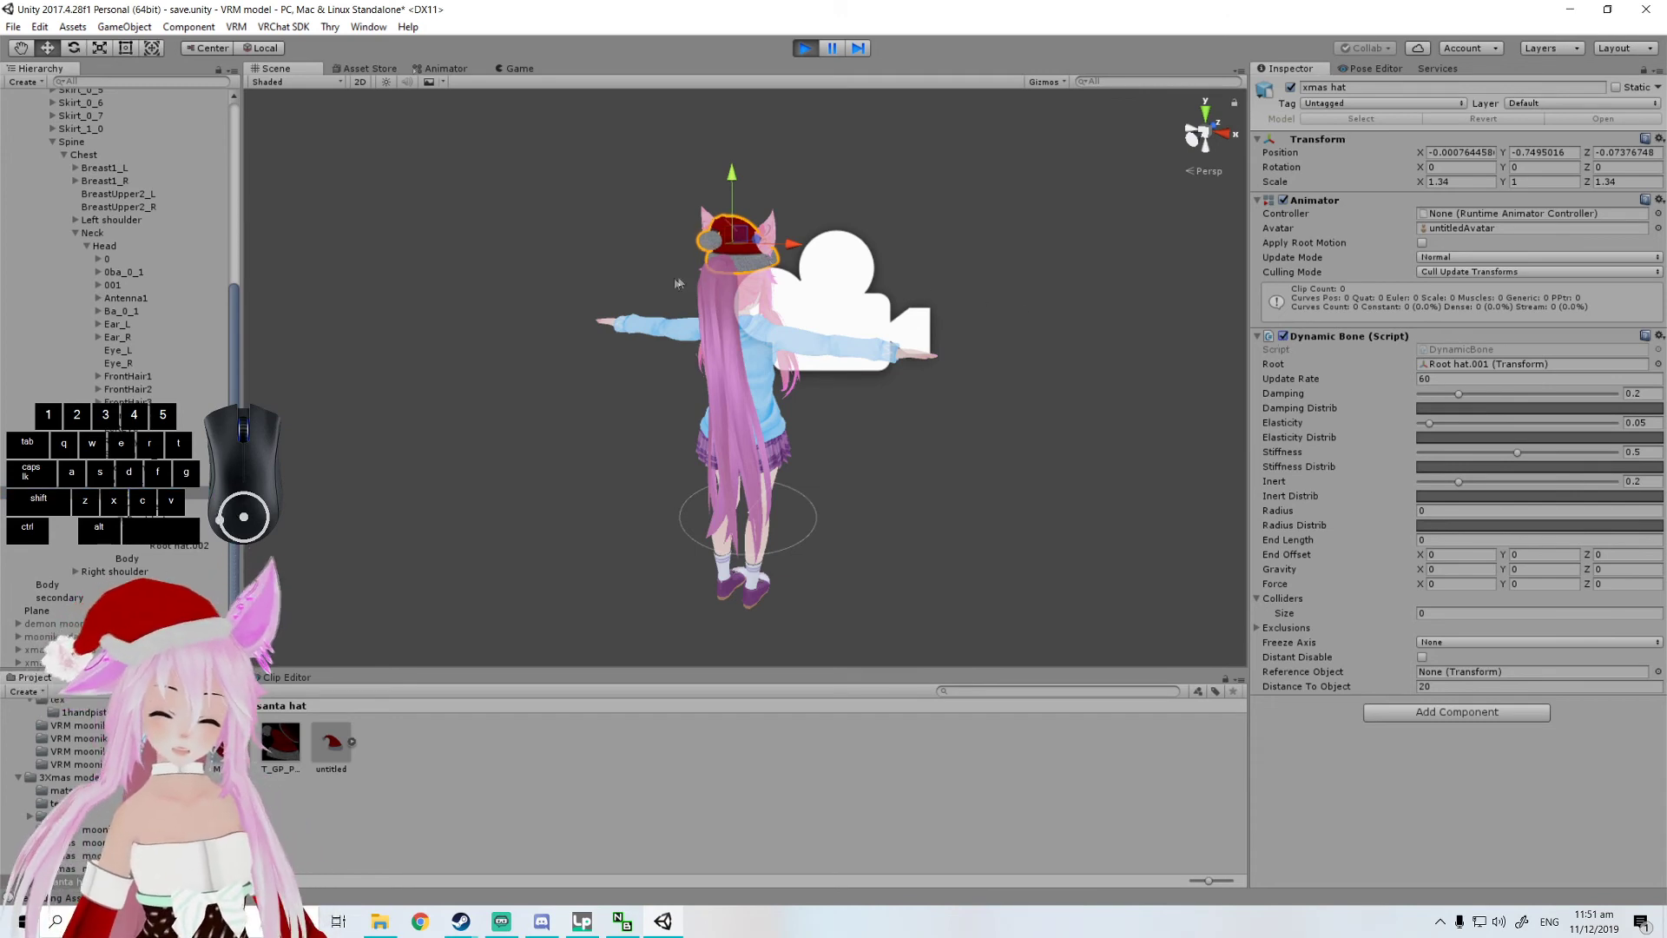
- Select the avatar's root object and move it around the scene to test the hat's Dynamic Bone motion
scroll(164, 236, "up", 5)
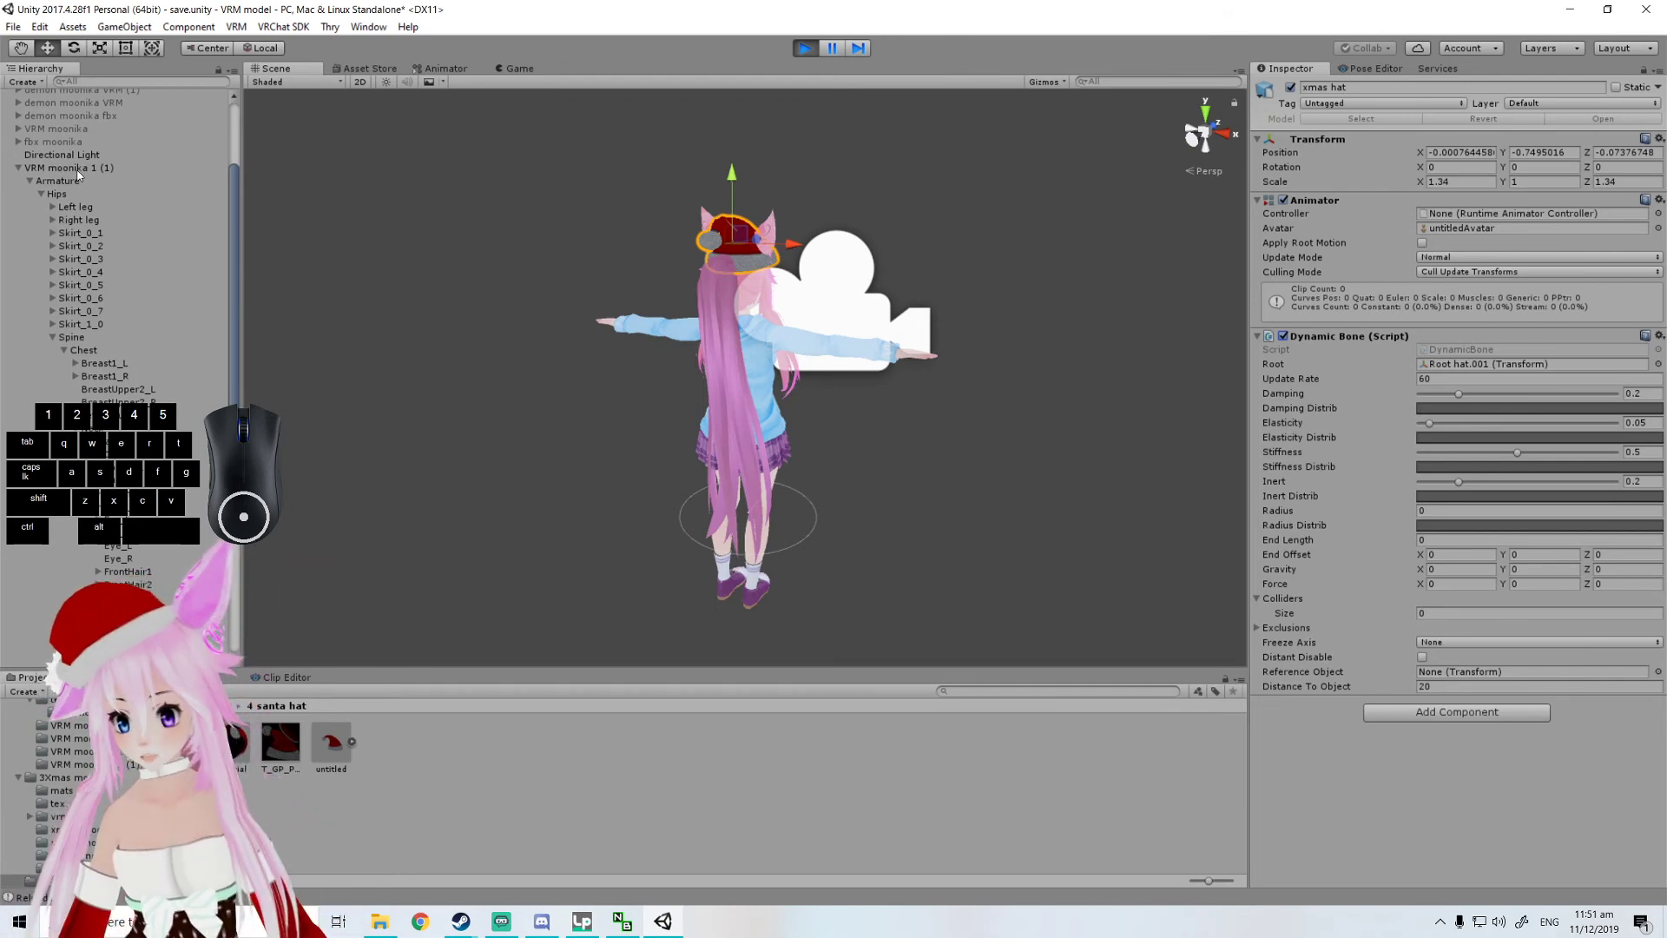
left_click(77, 168)
left_click_drag(825, 481, 756, 488)
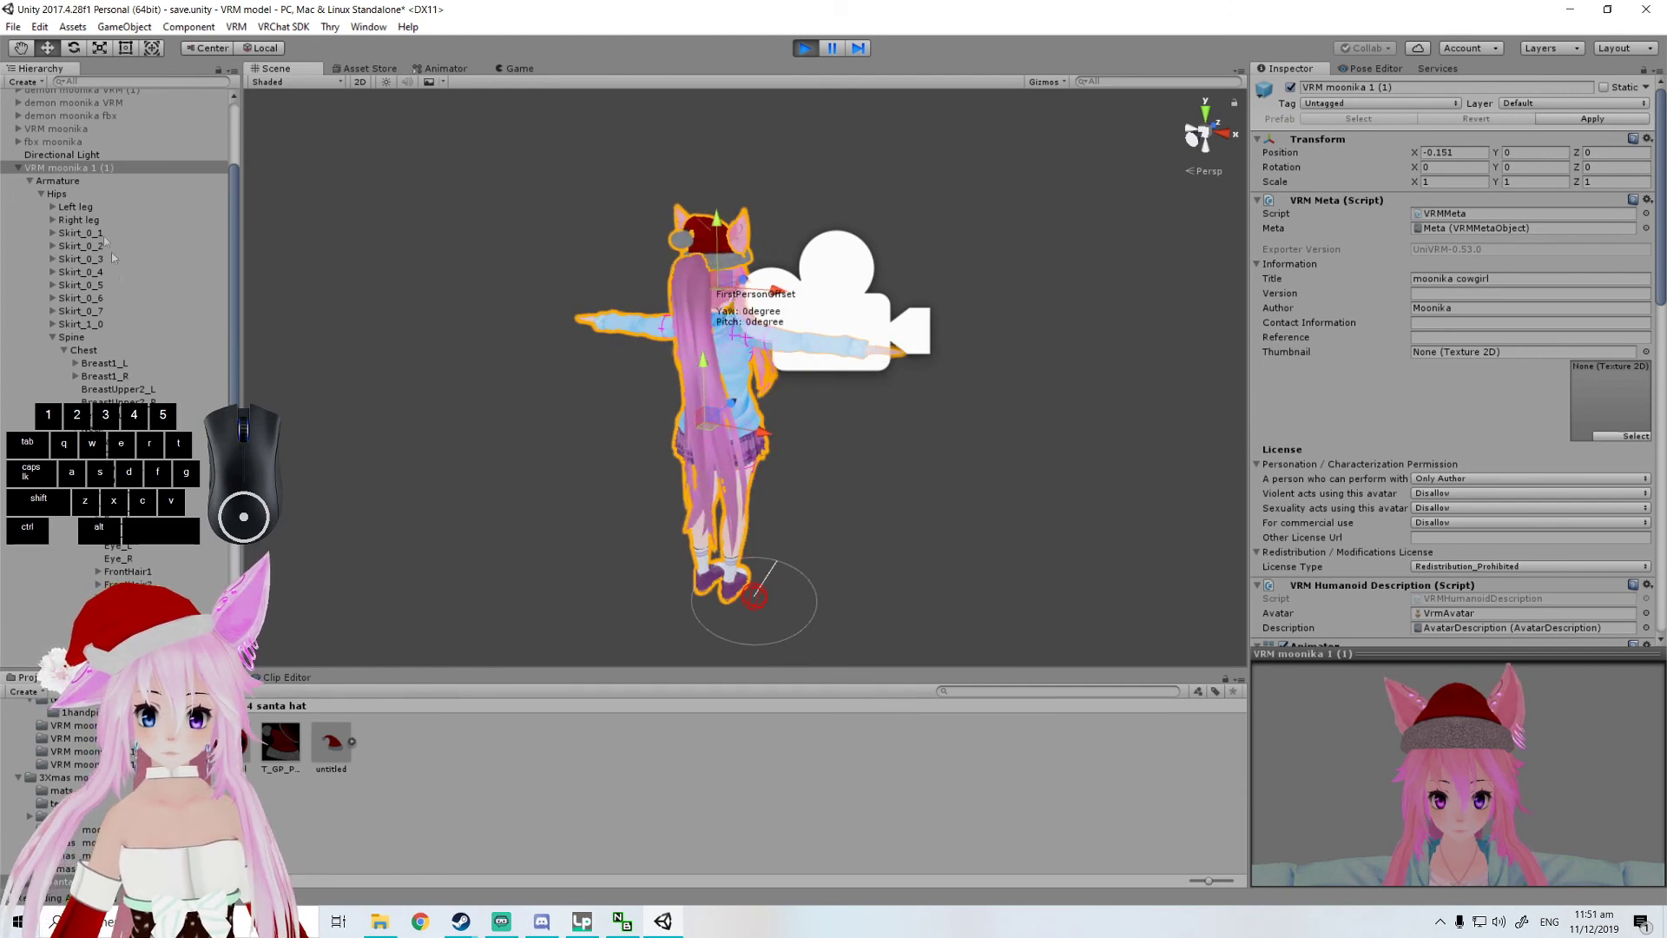
- Select the xmas hat object again to bring up its Dynamic Bone settings
scroll(117, 261, "down", 5)
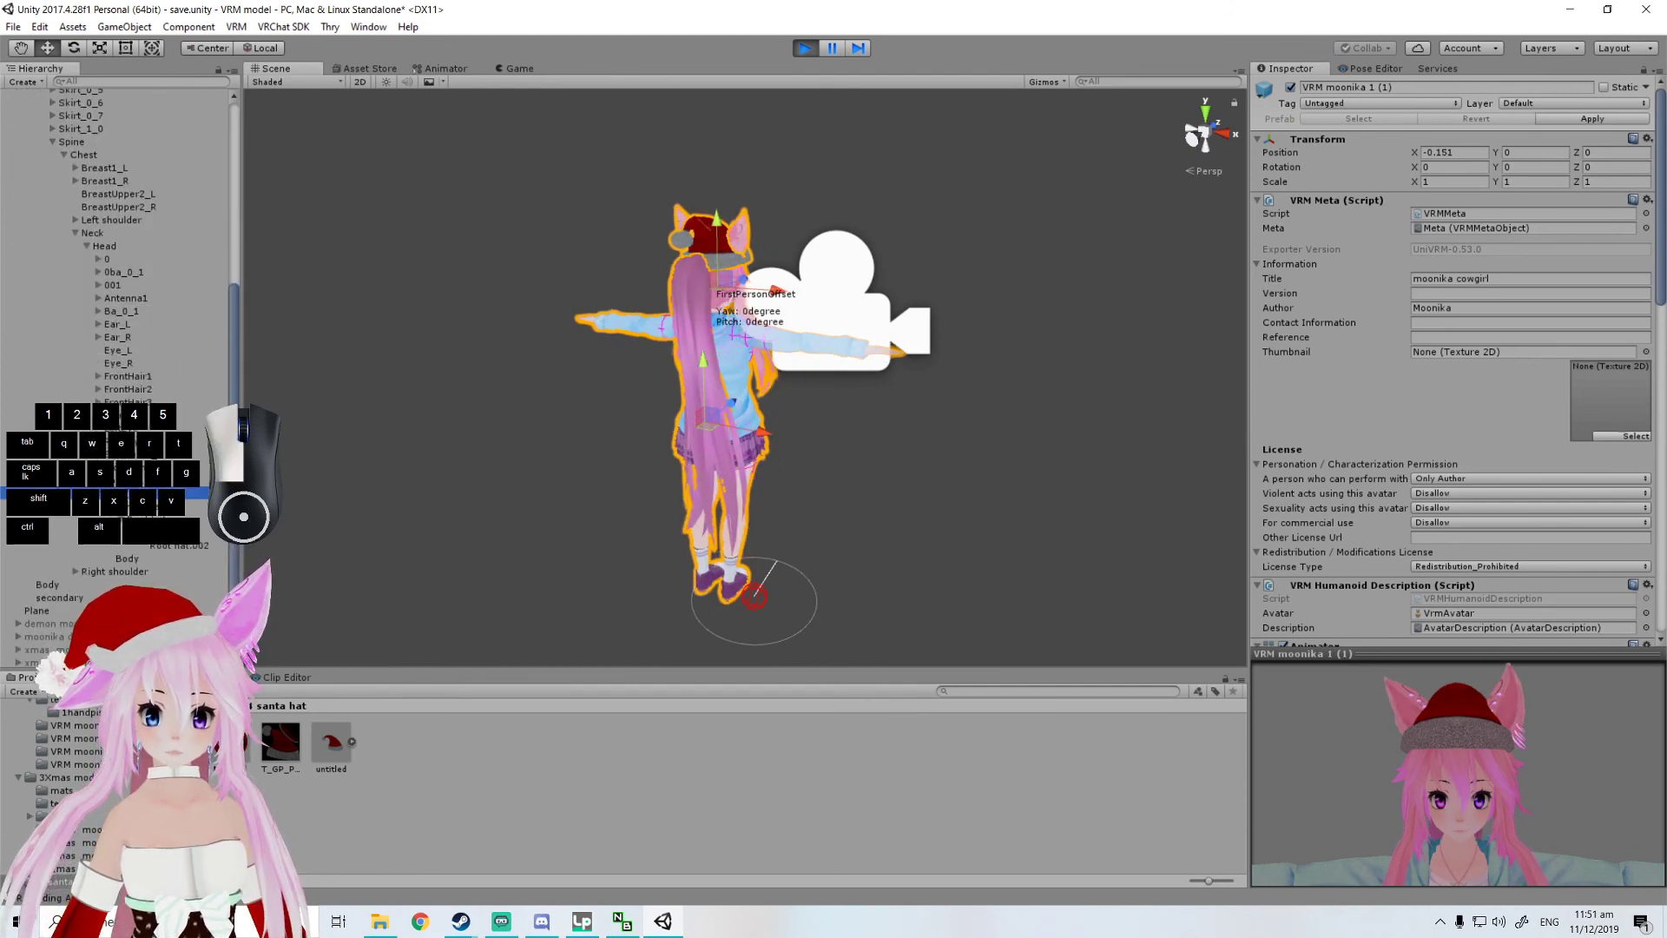
left_click(712, 233)
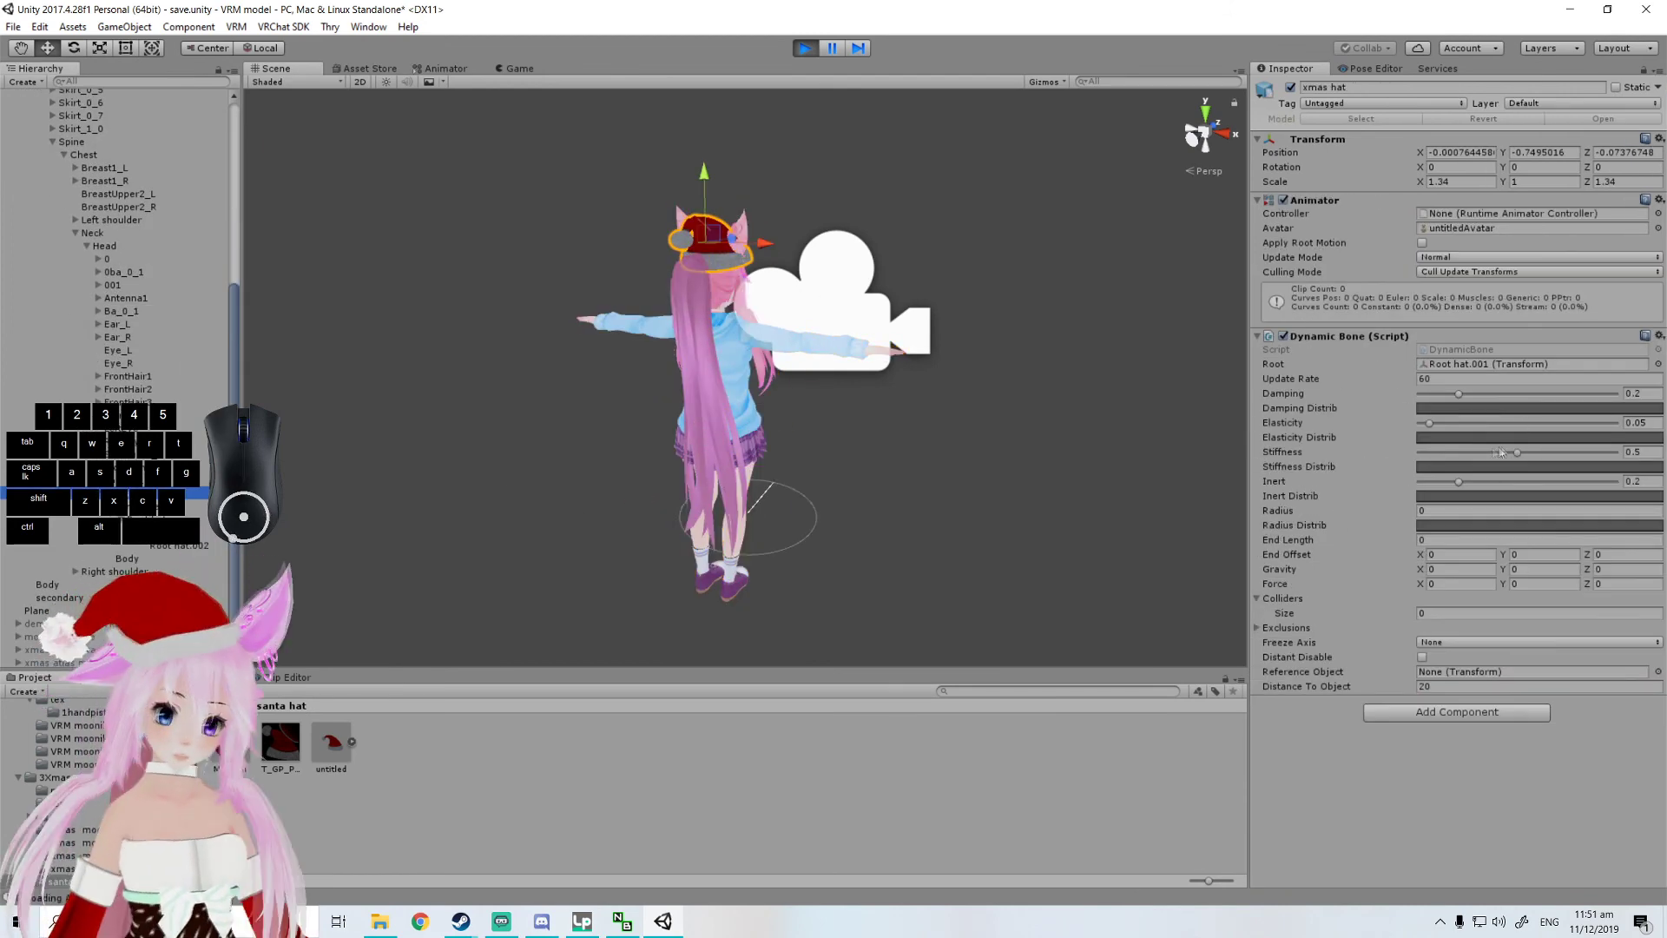